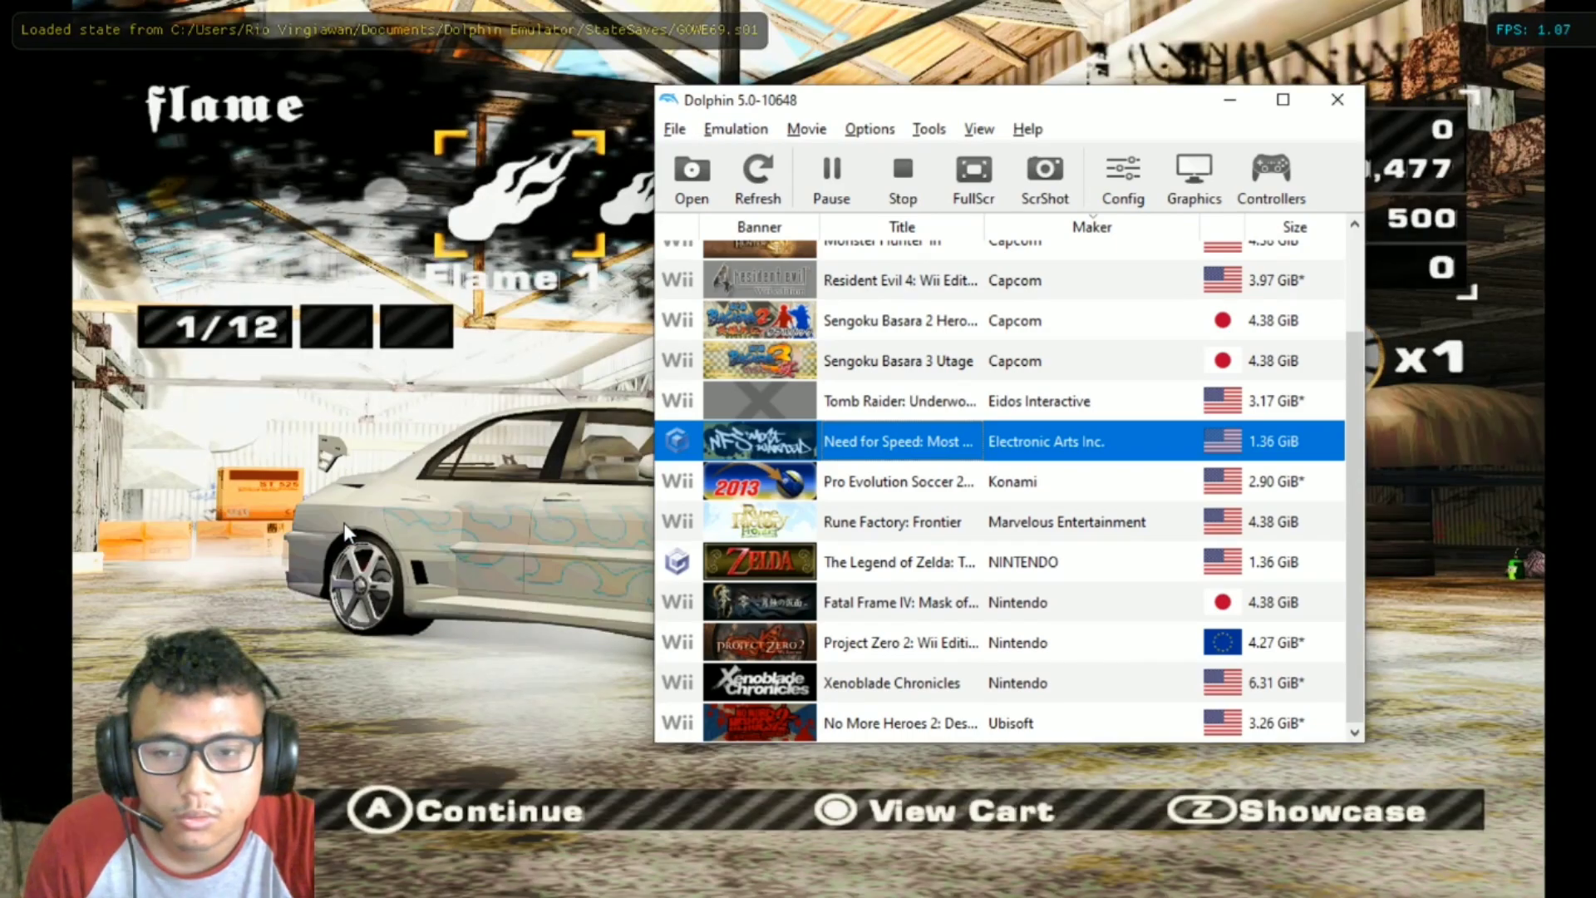
Stop the running game and close the Dolphin emulator, leaving the Videos folder window in front
left_click(37, 686)
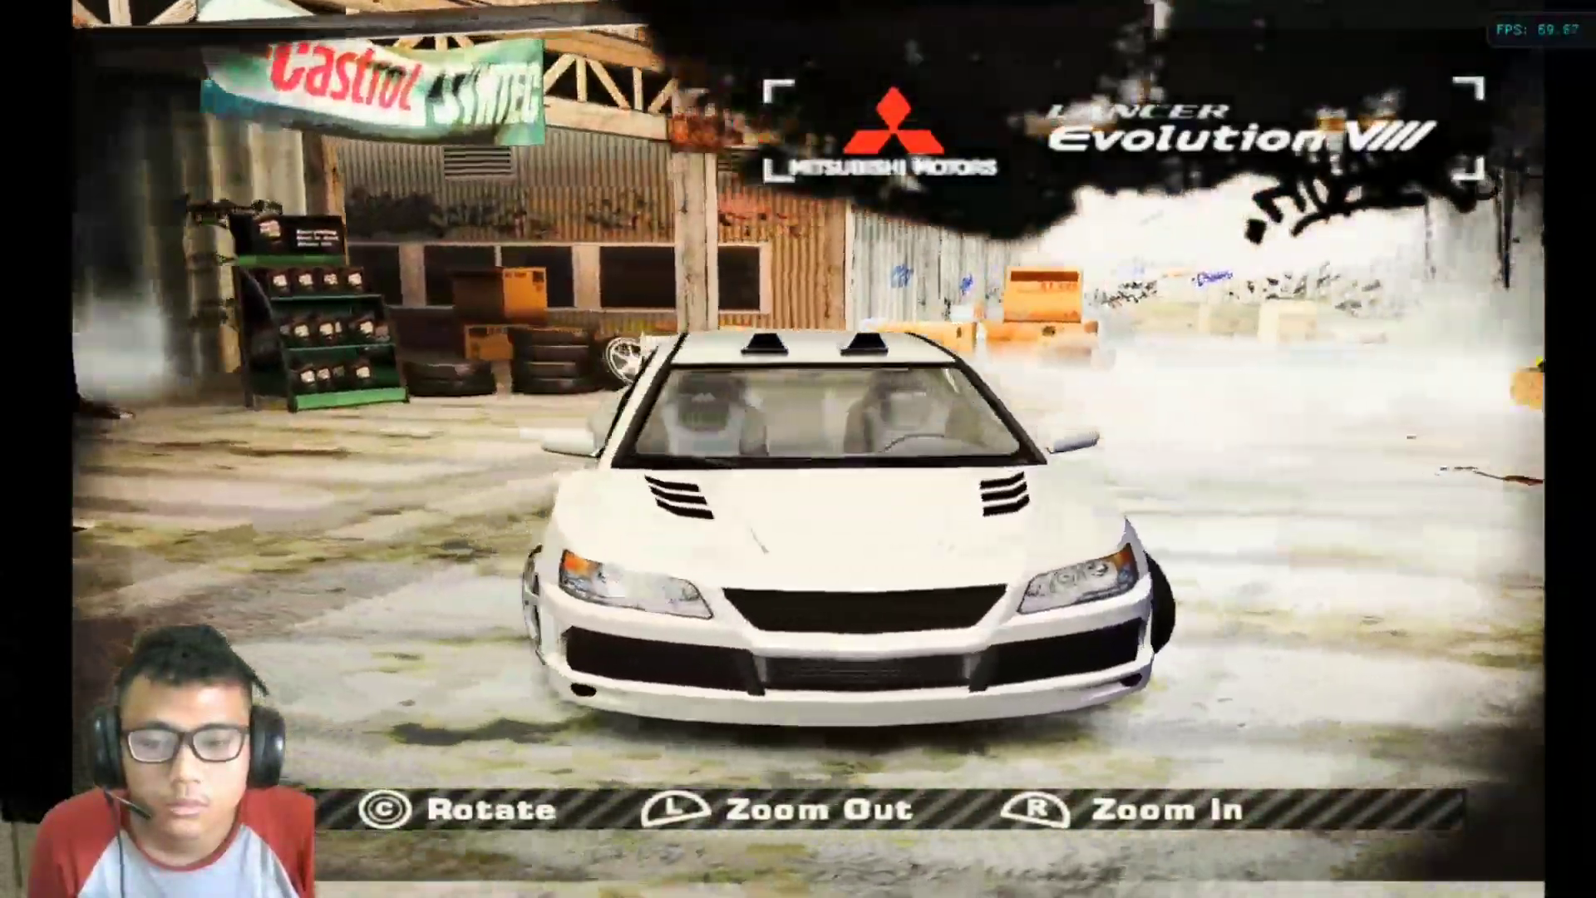
key("Return")
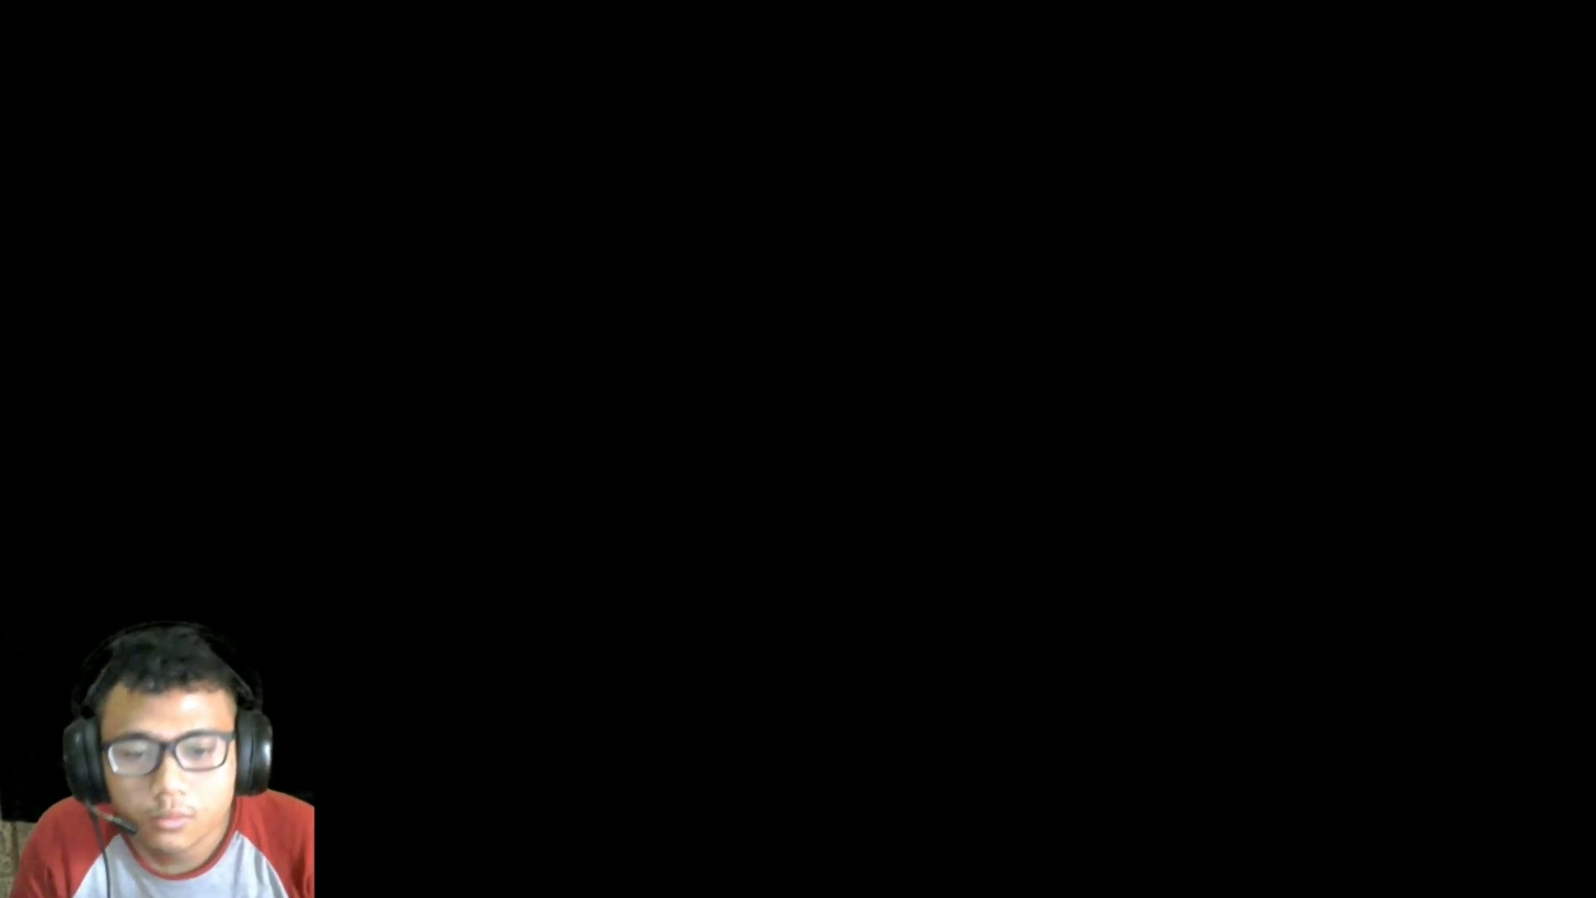
key("alt+Tab")
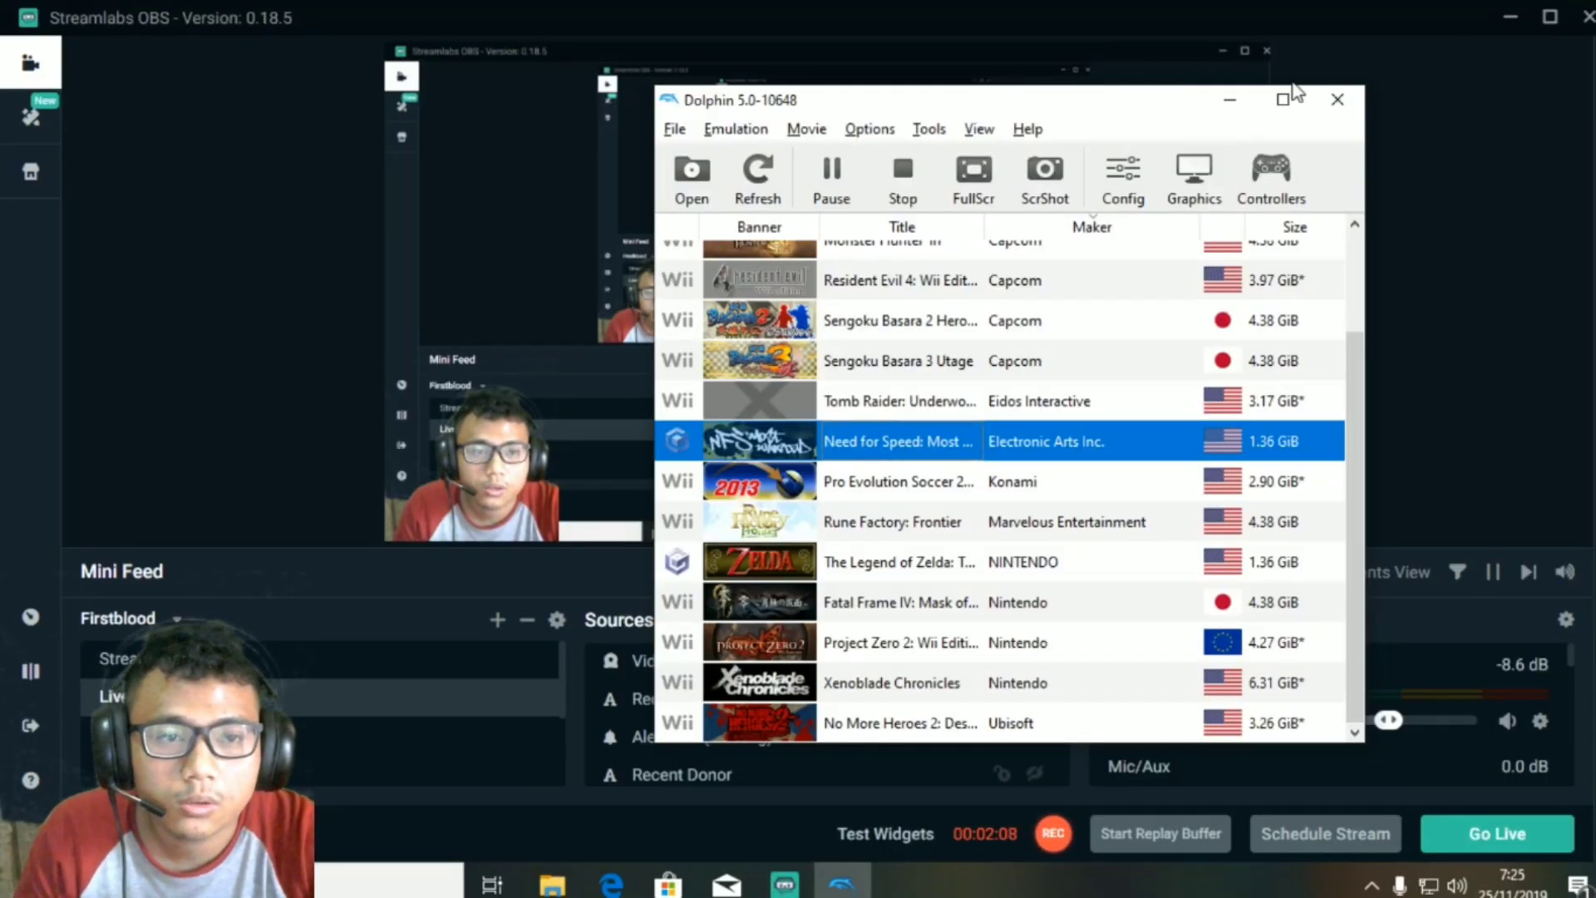
left_click(1504, 17)
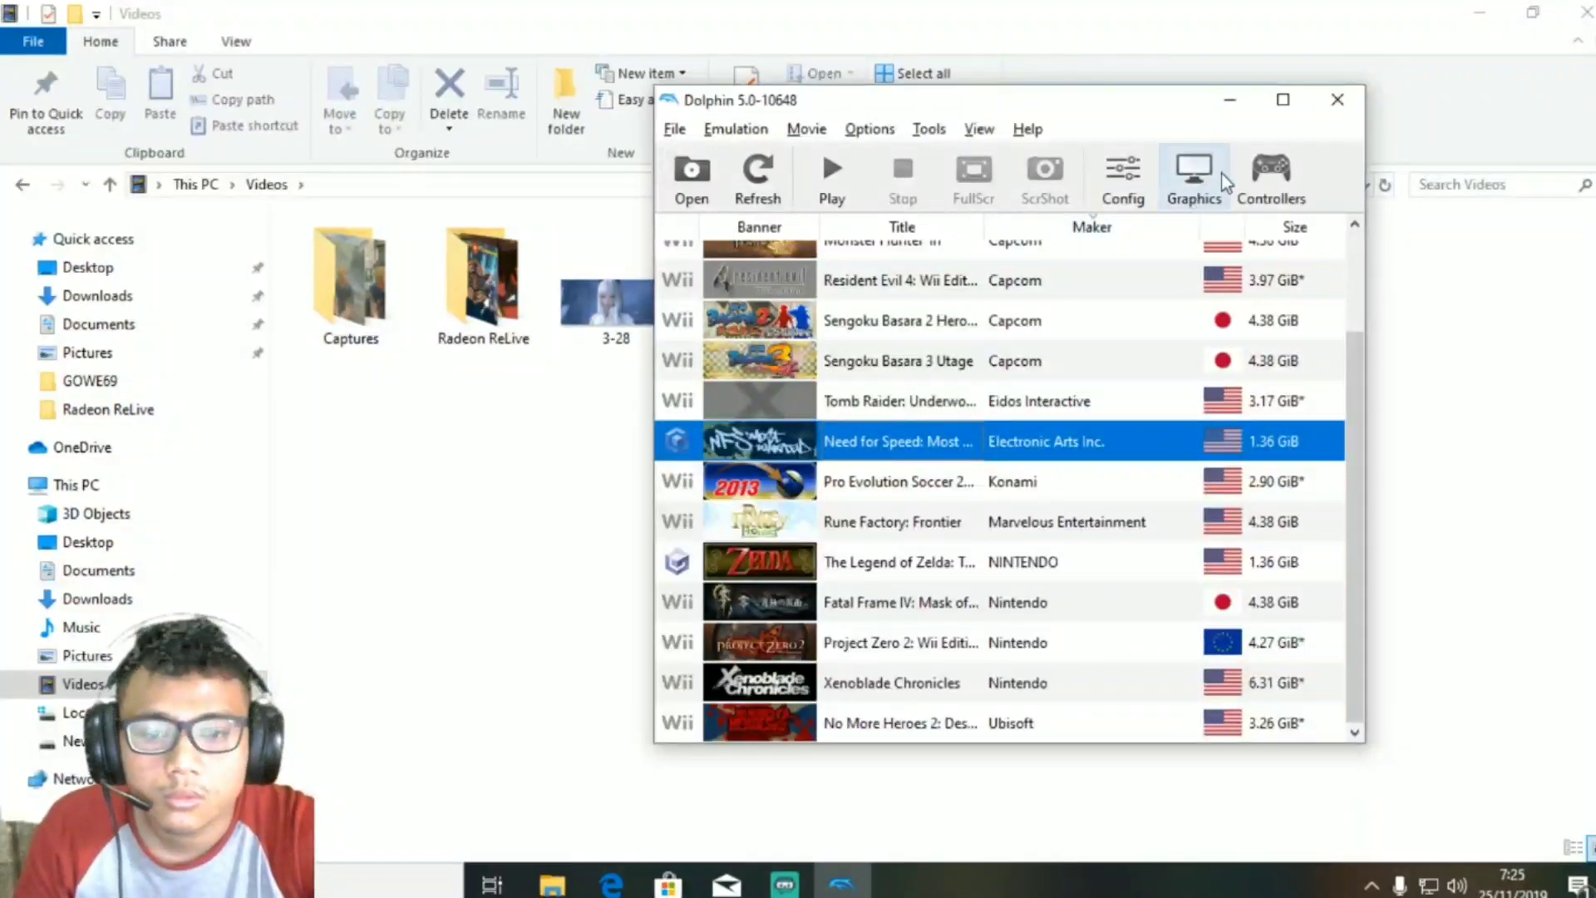
left_click(1340, 103)
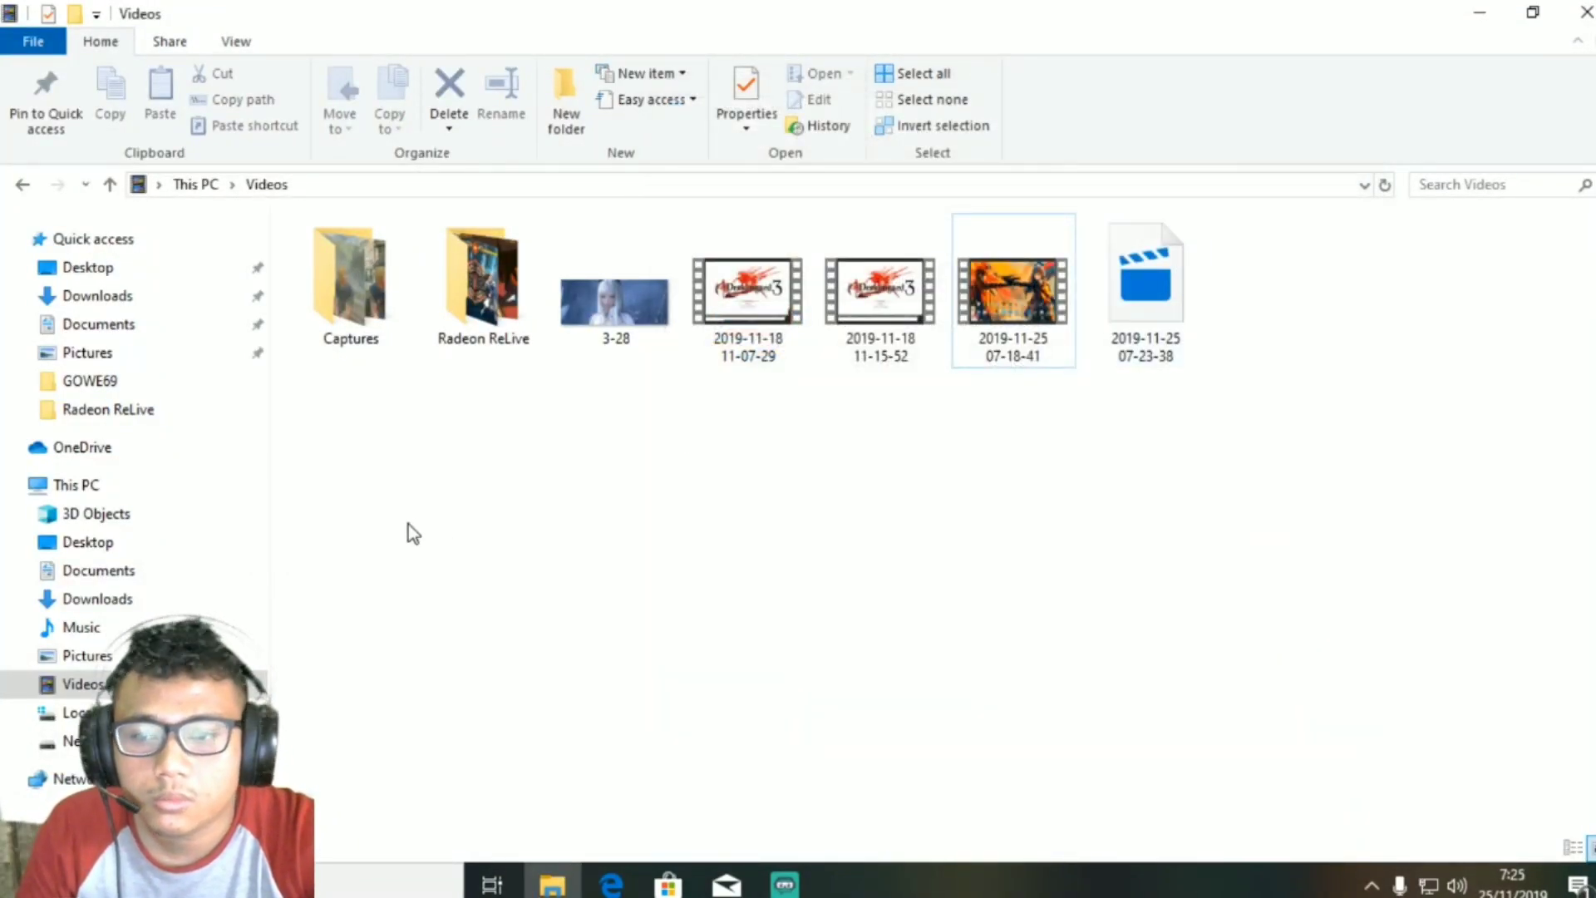
Open the dumped textures folder Documents > Dolphin Emulator > Dump > Textures > GOWE69
left_click(150, 570)
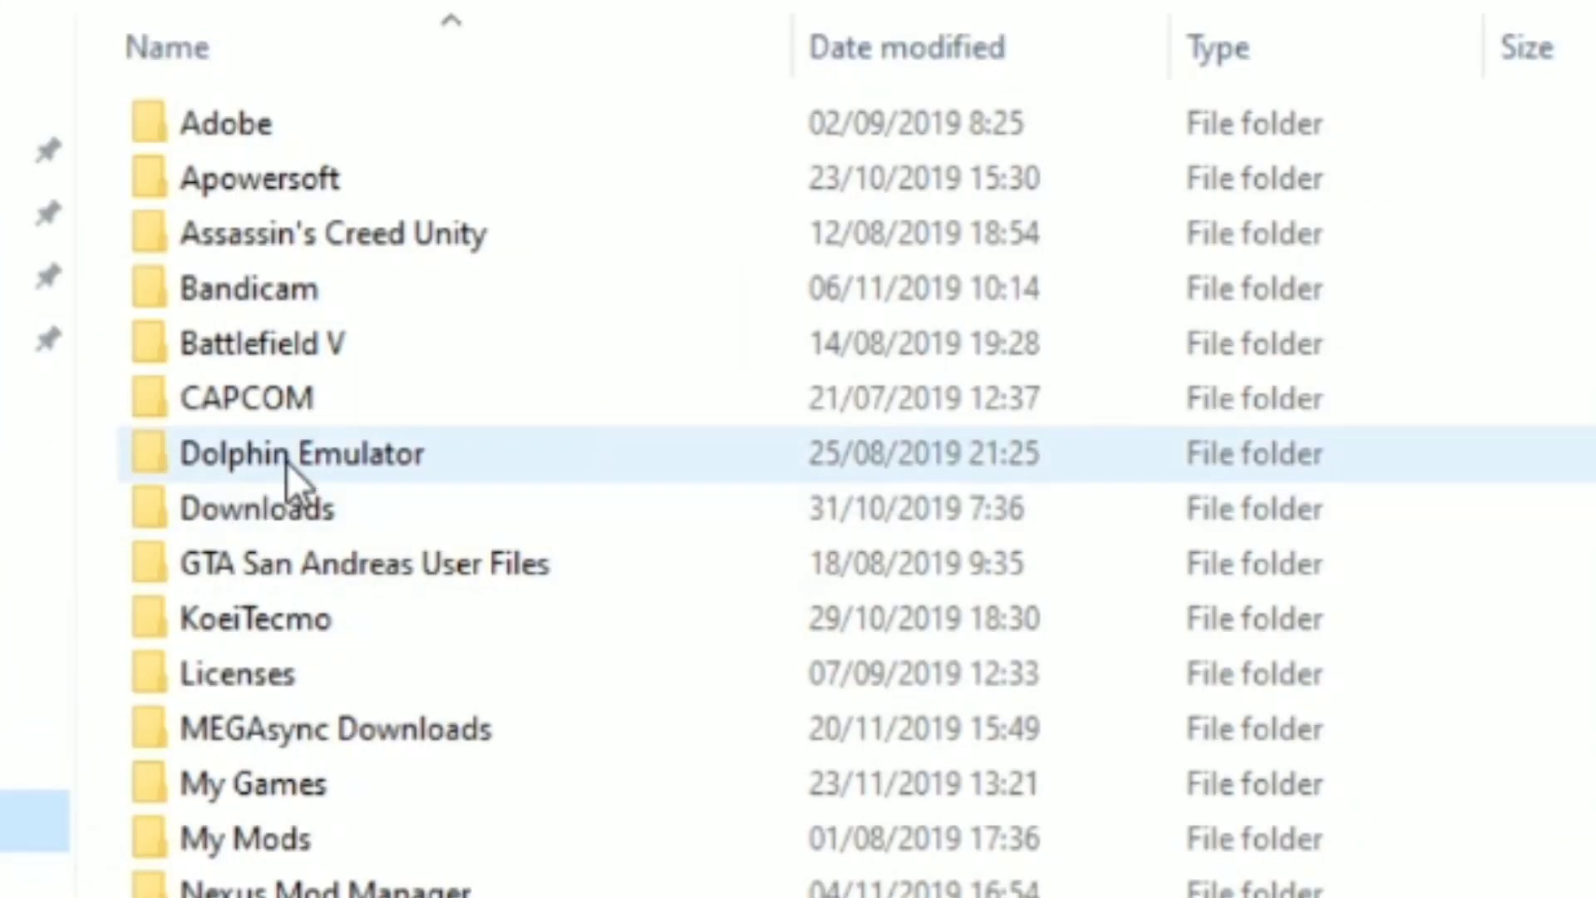
double_click(385, 404)
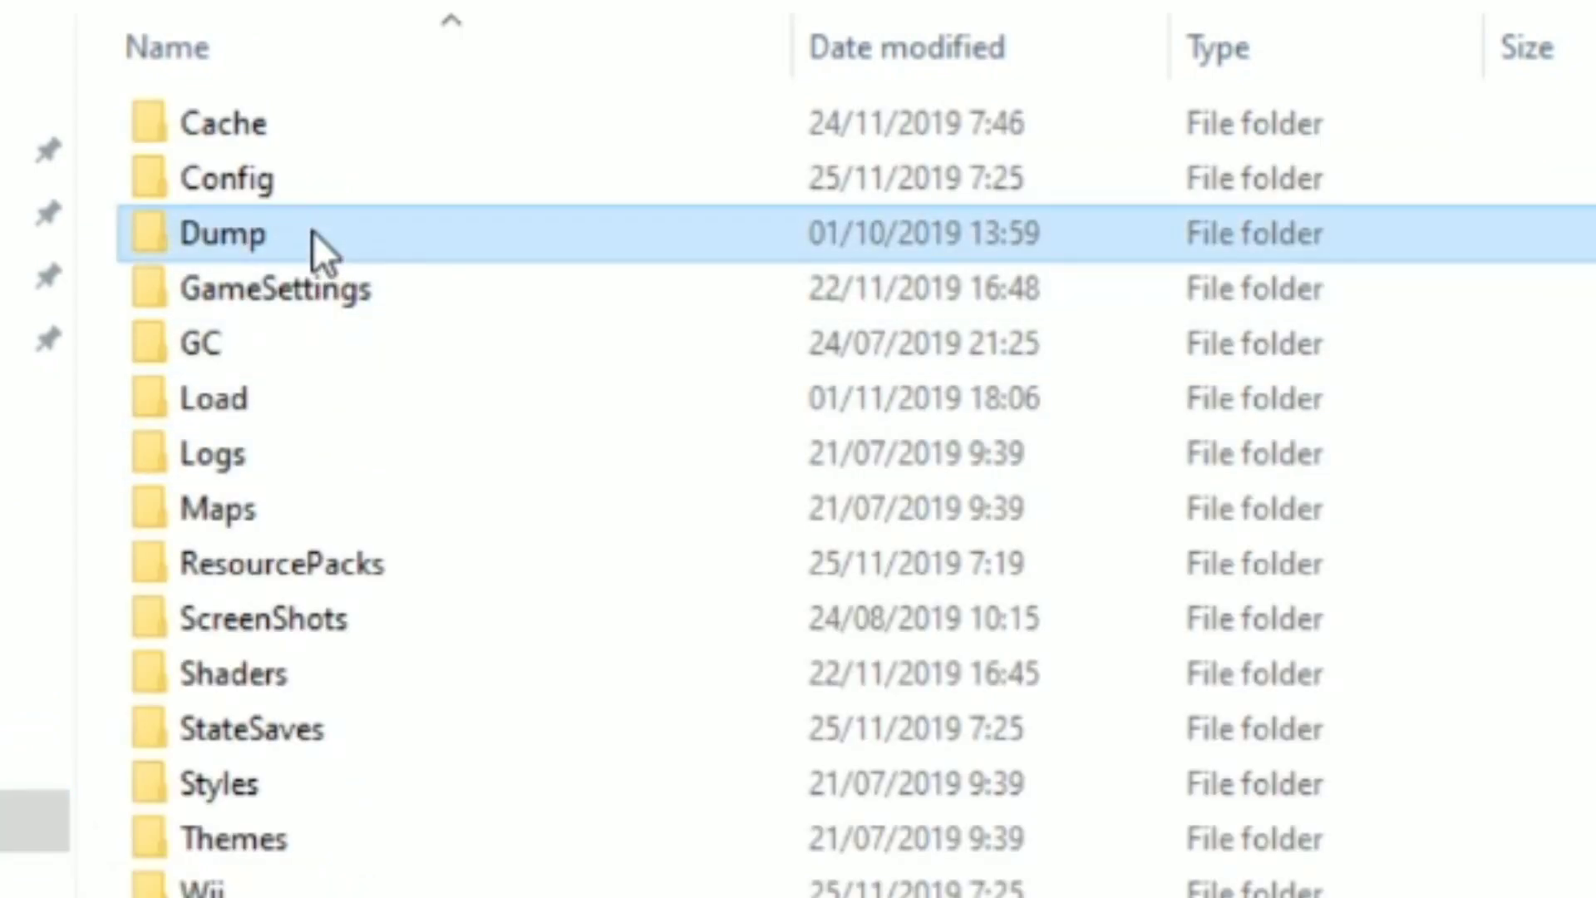
double_click(314, 237)
double_click(316, 392)
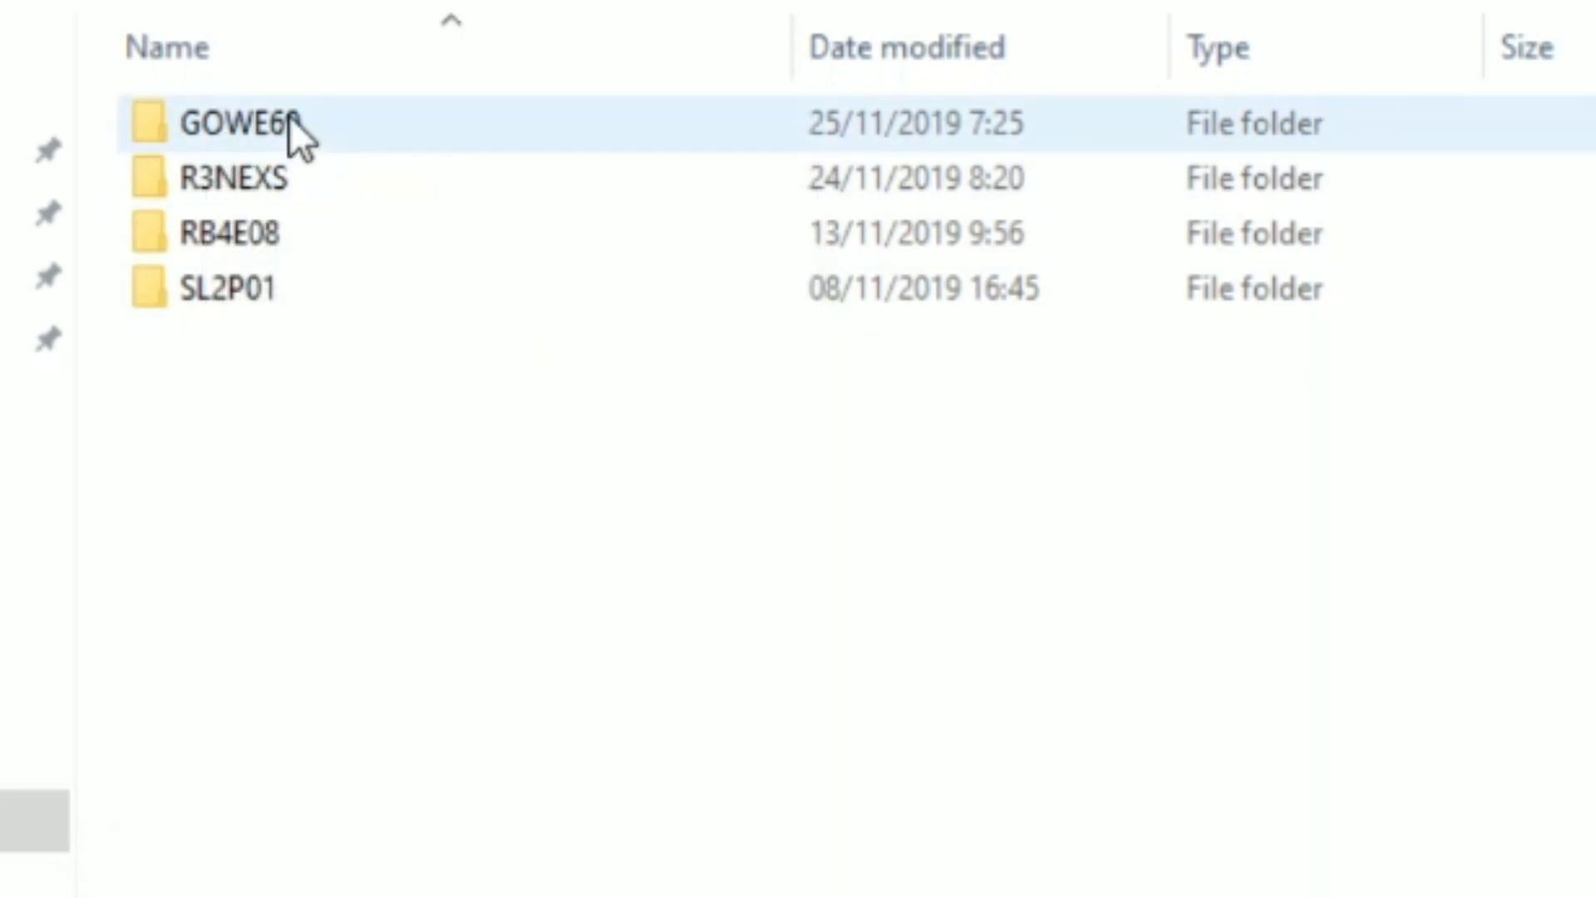
double_click(289, 118)
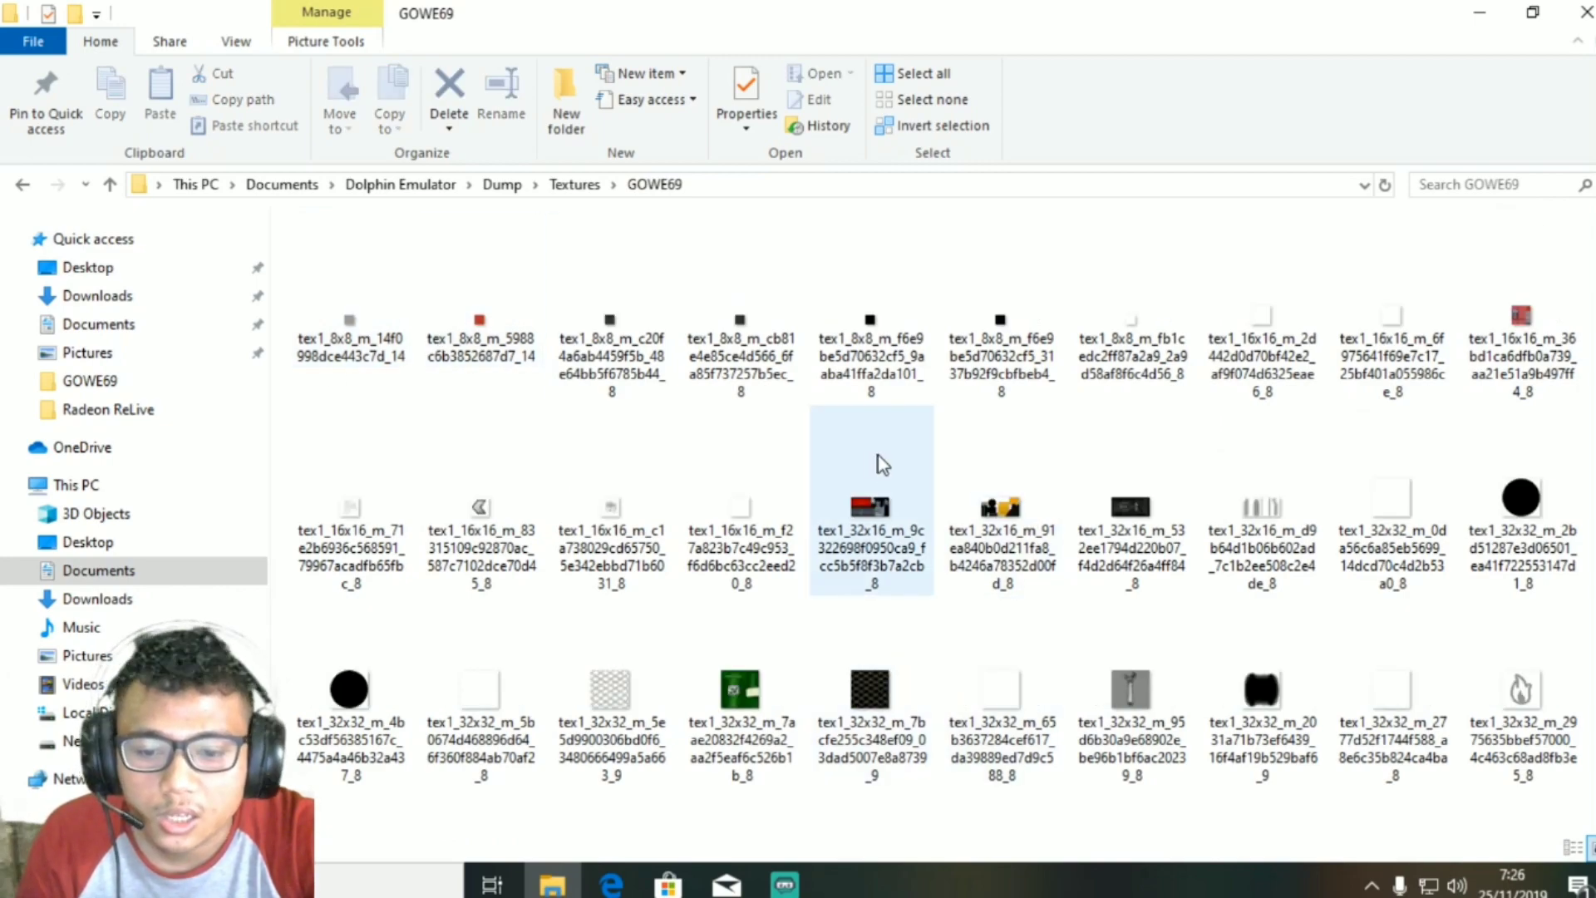
Look through the dumped GOWE69 texture thumbnails for the car's body texture
scroll(880, 456, "down", 3)
scroll(696, 424, "down", 4)
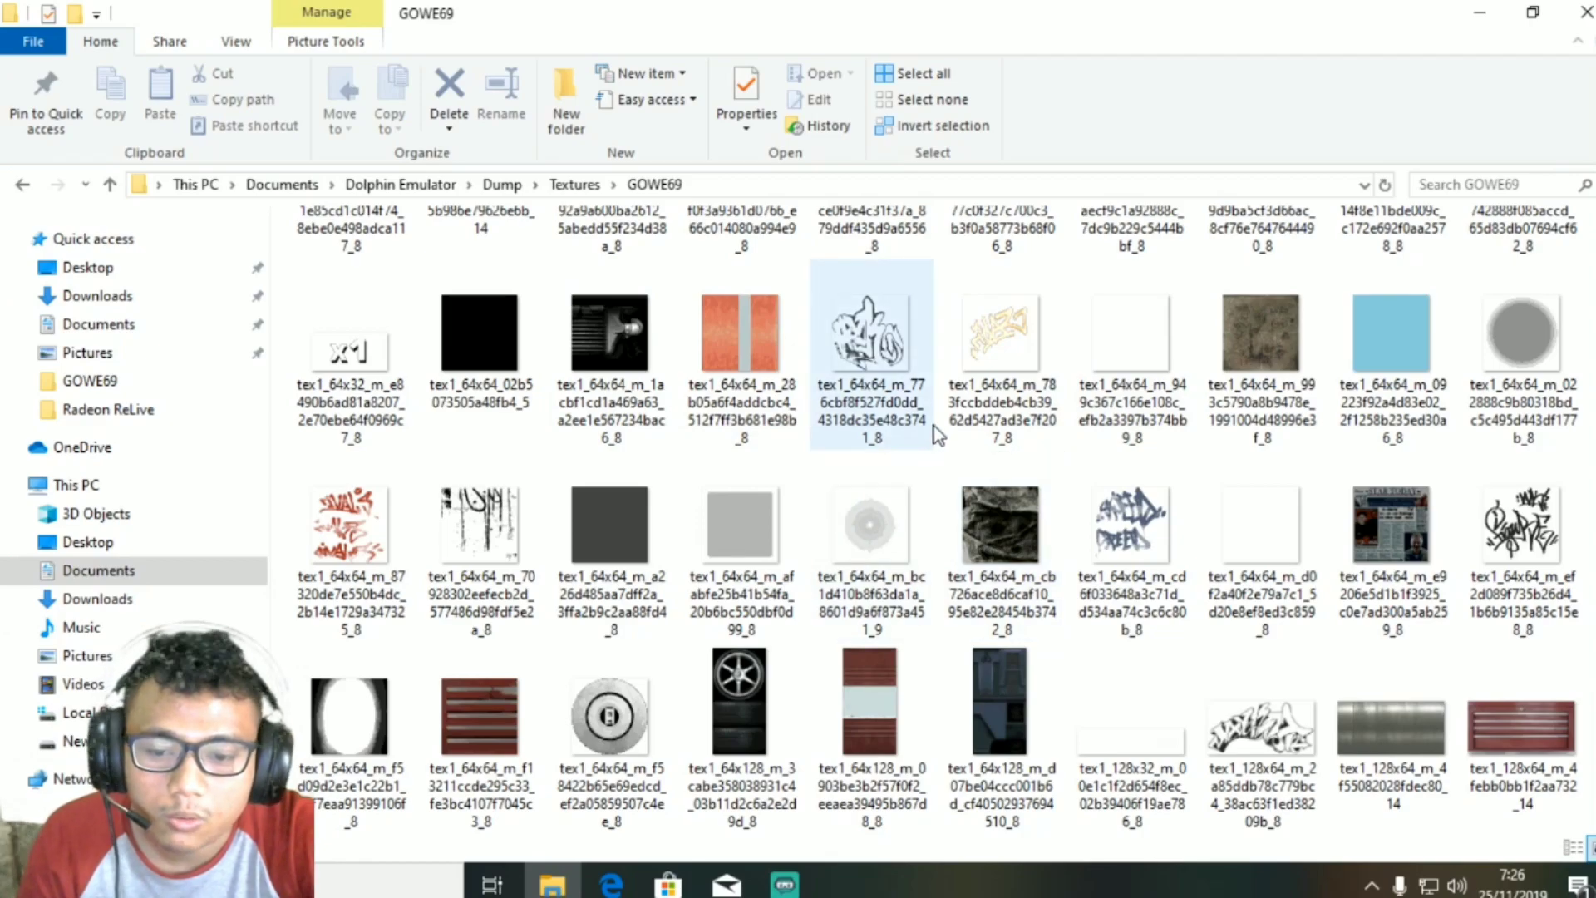
scroll(923, 434, "down", 15)
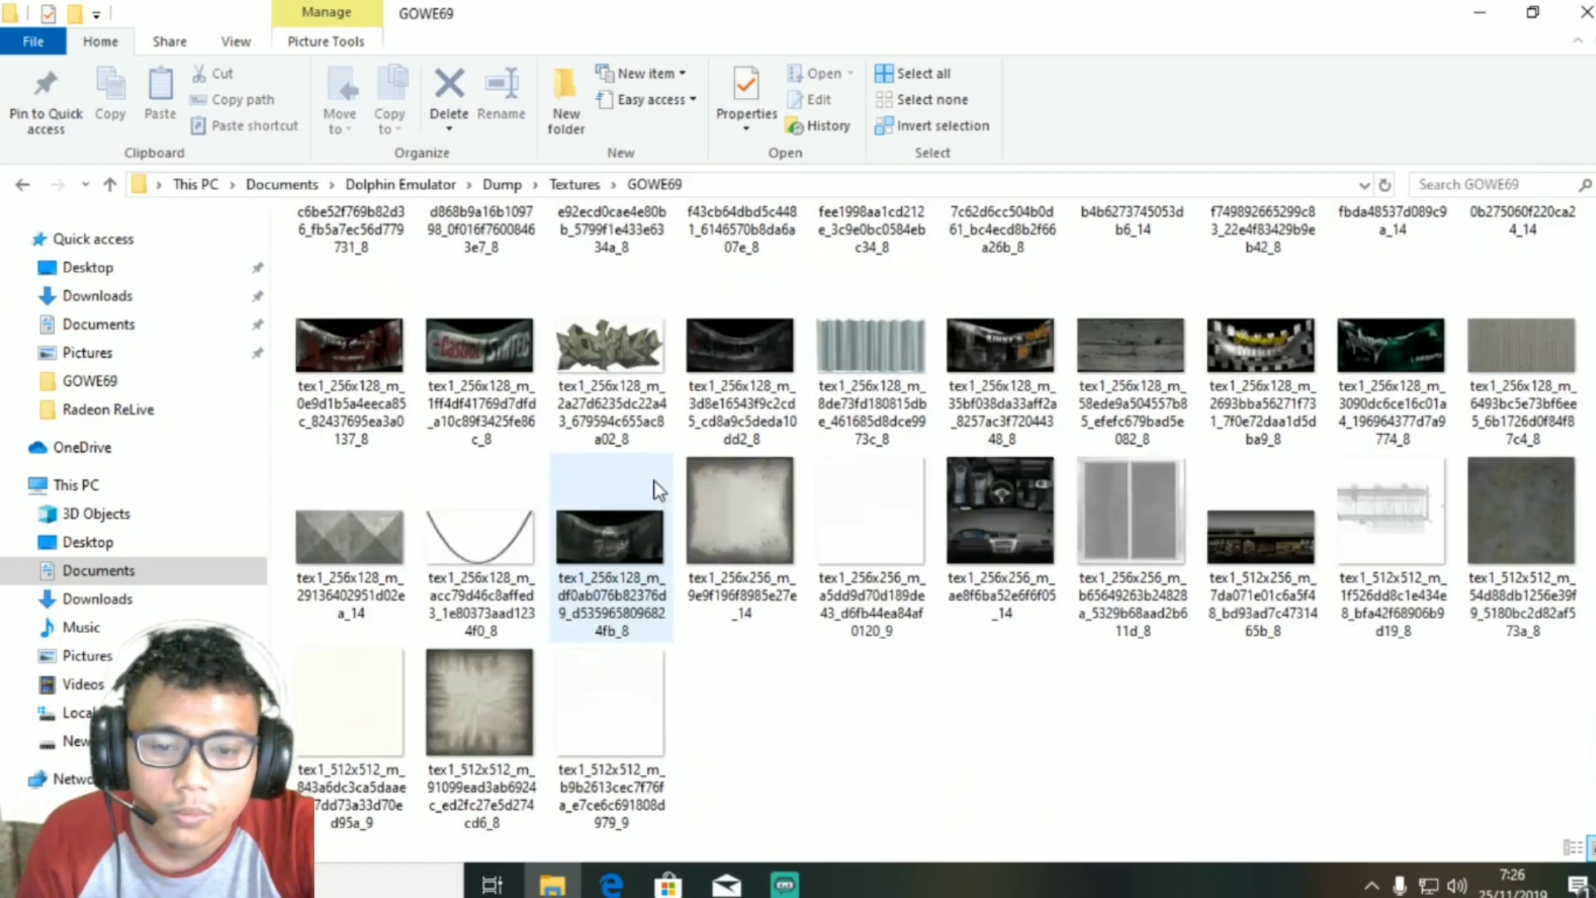
scroll(1073, 473, "up", 3)
scroll(1074, 472, "down", 3)
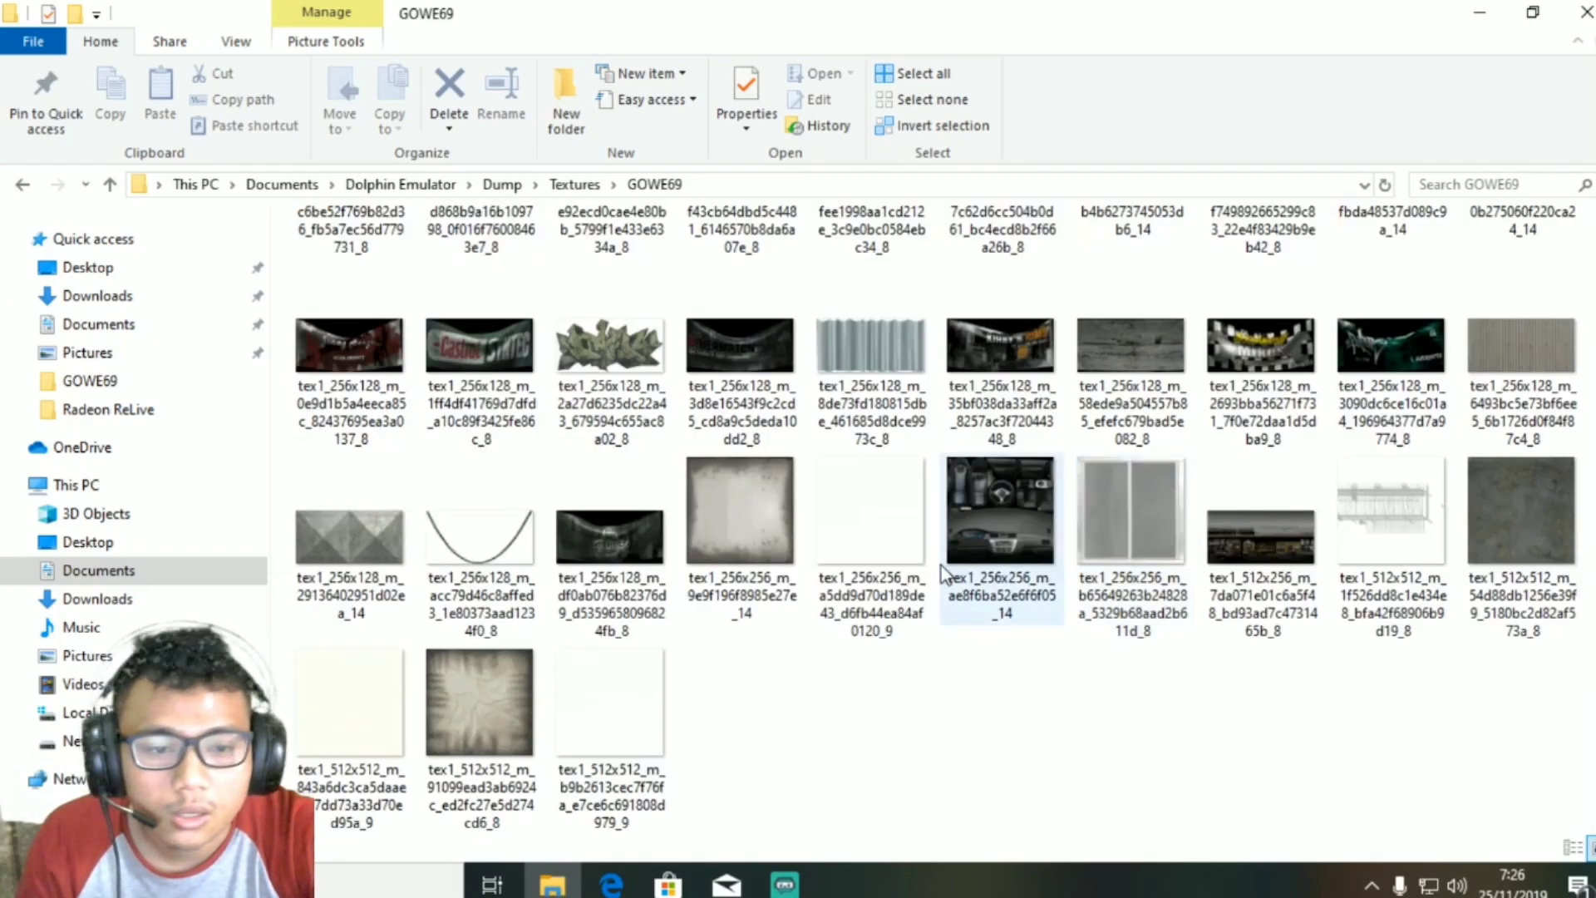
scroll(944, 565, "up", 3)
scroll(941, 565, "up", 5)
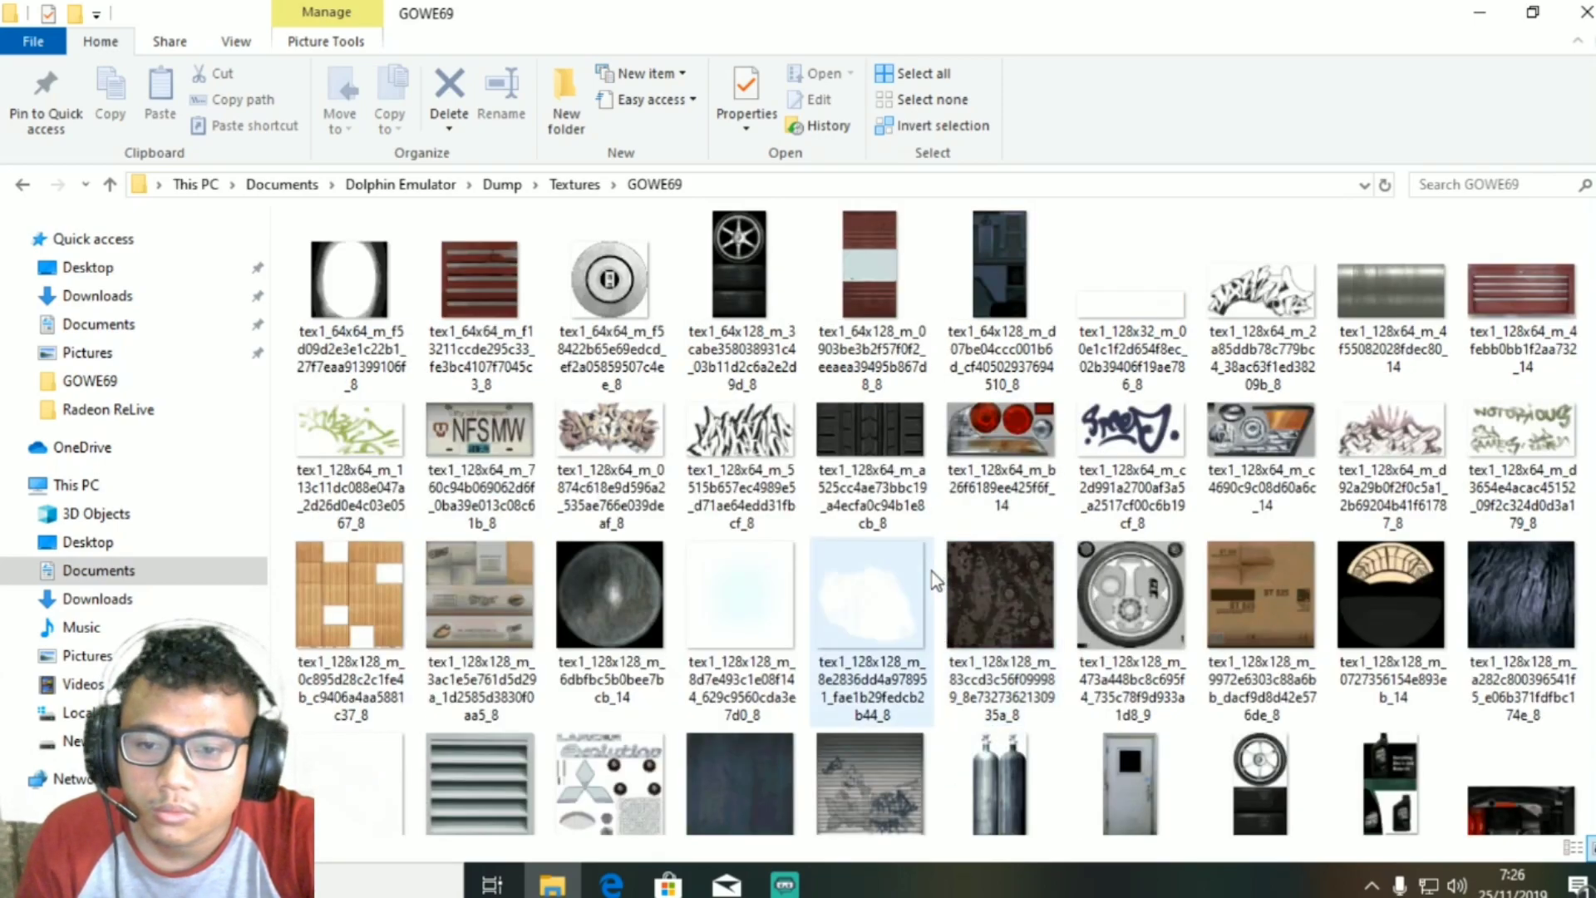
scroll(932, 571, "up", 3)
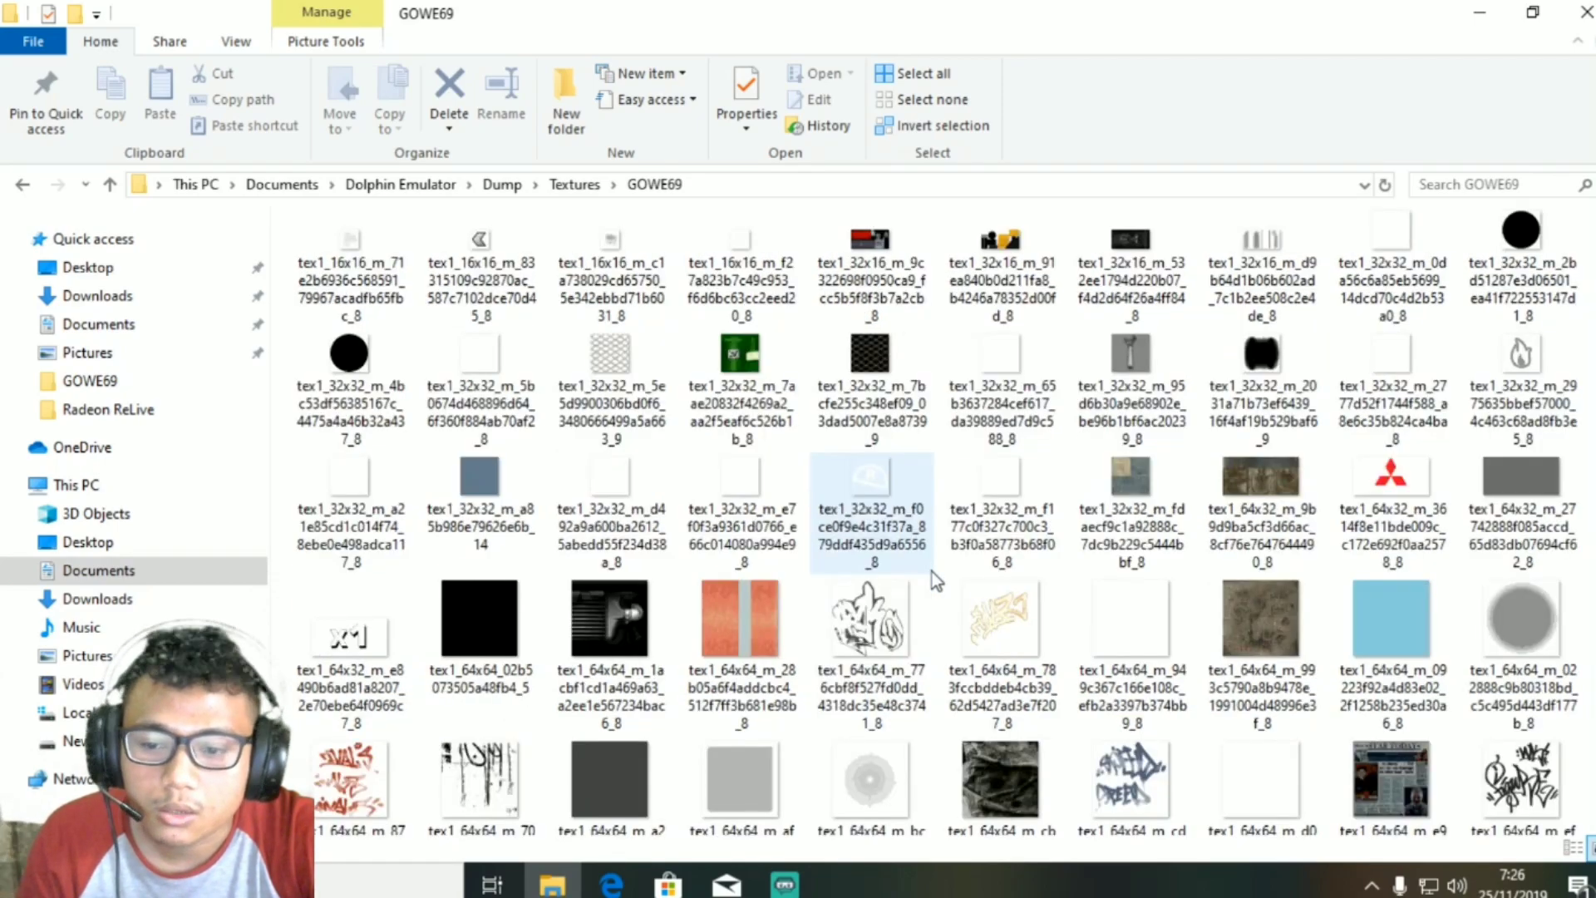
scroll(931, 571, "up", 2)
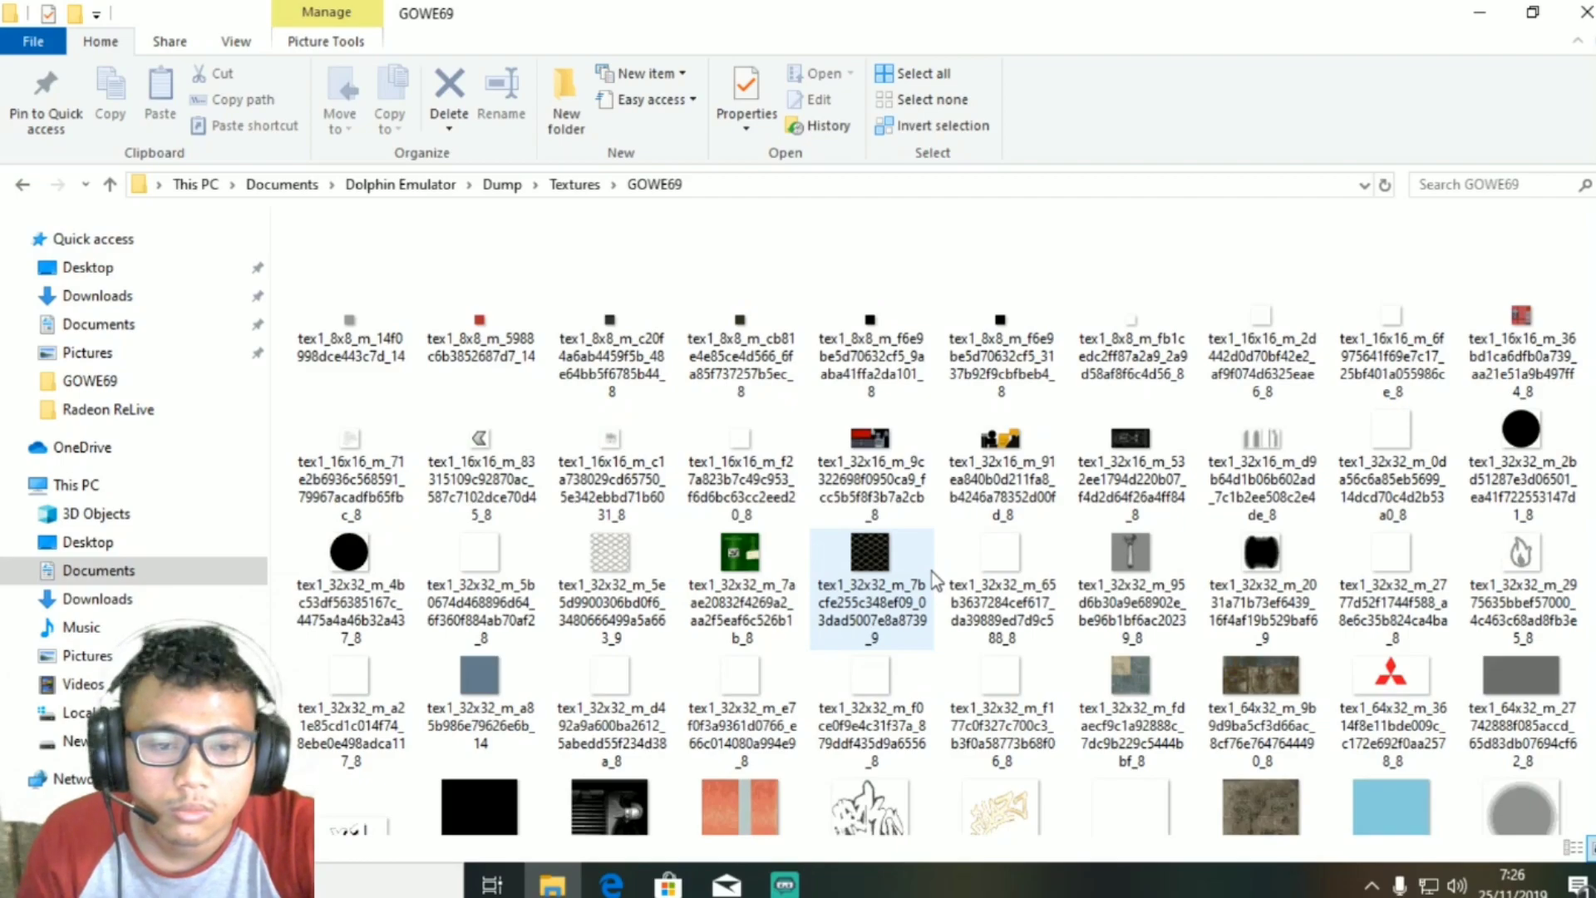
scroll(934, 578, "down", 10)
scroll(934, 576, "down", 3)
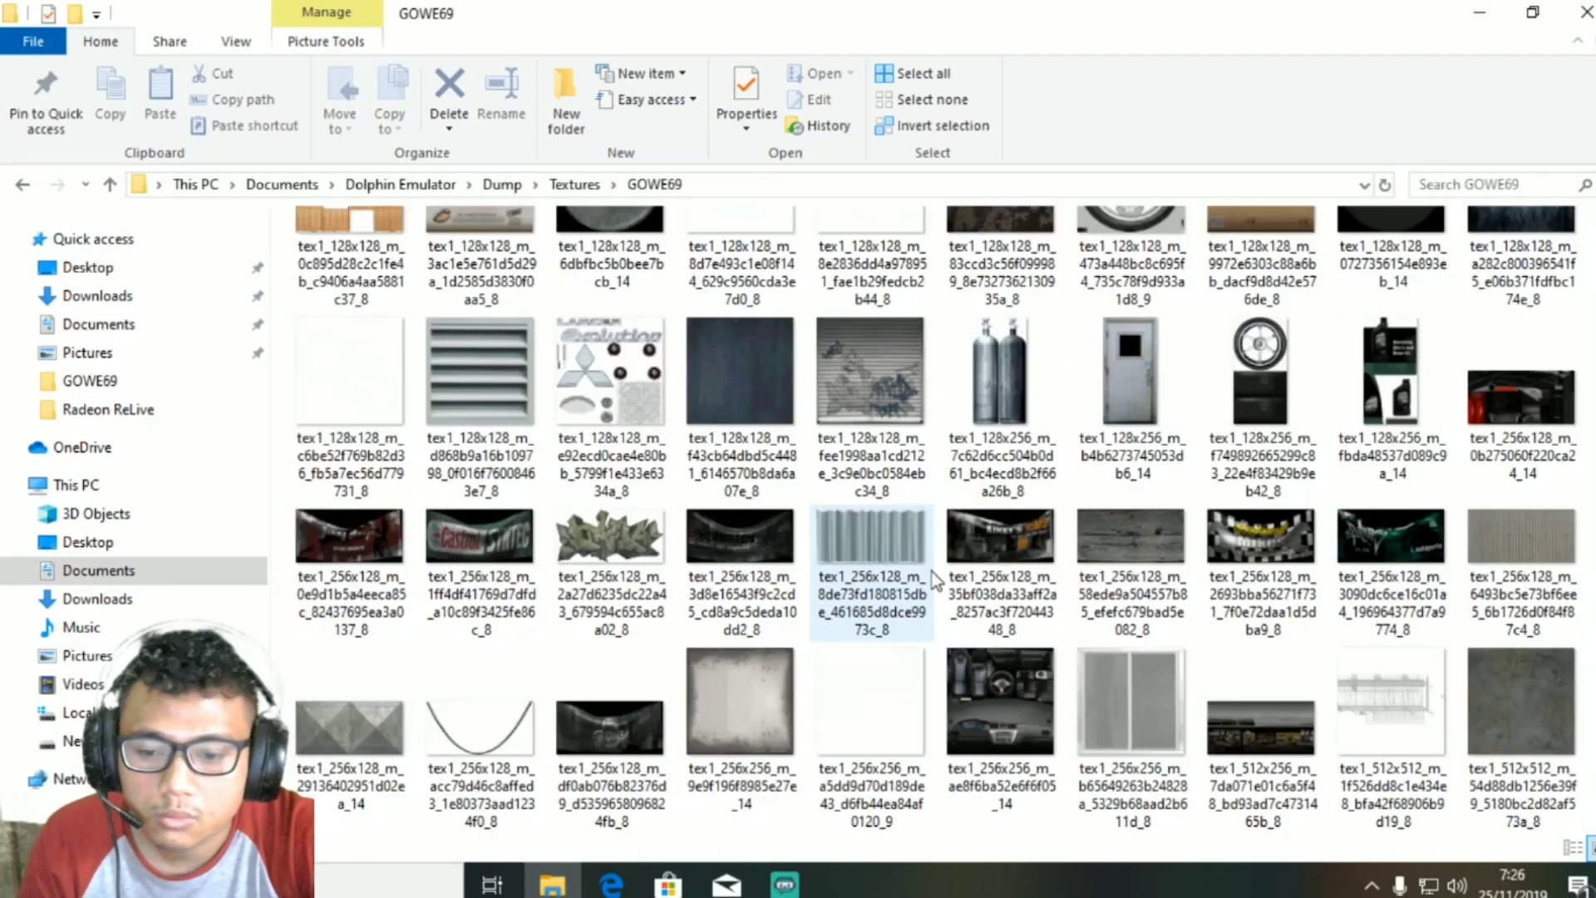
scroll(933, 576, "down", 2)
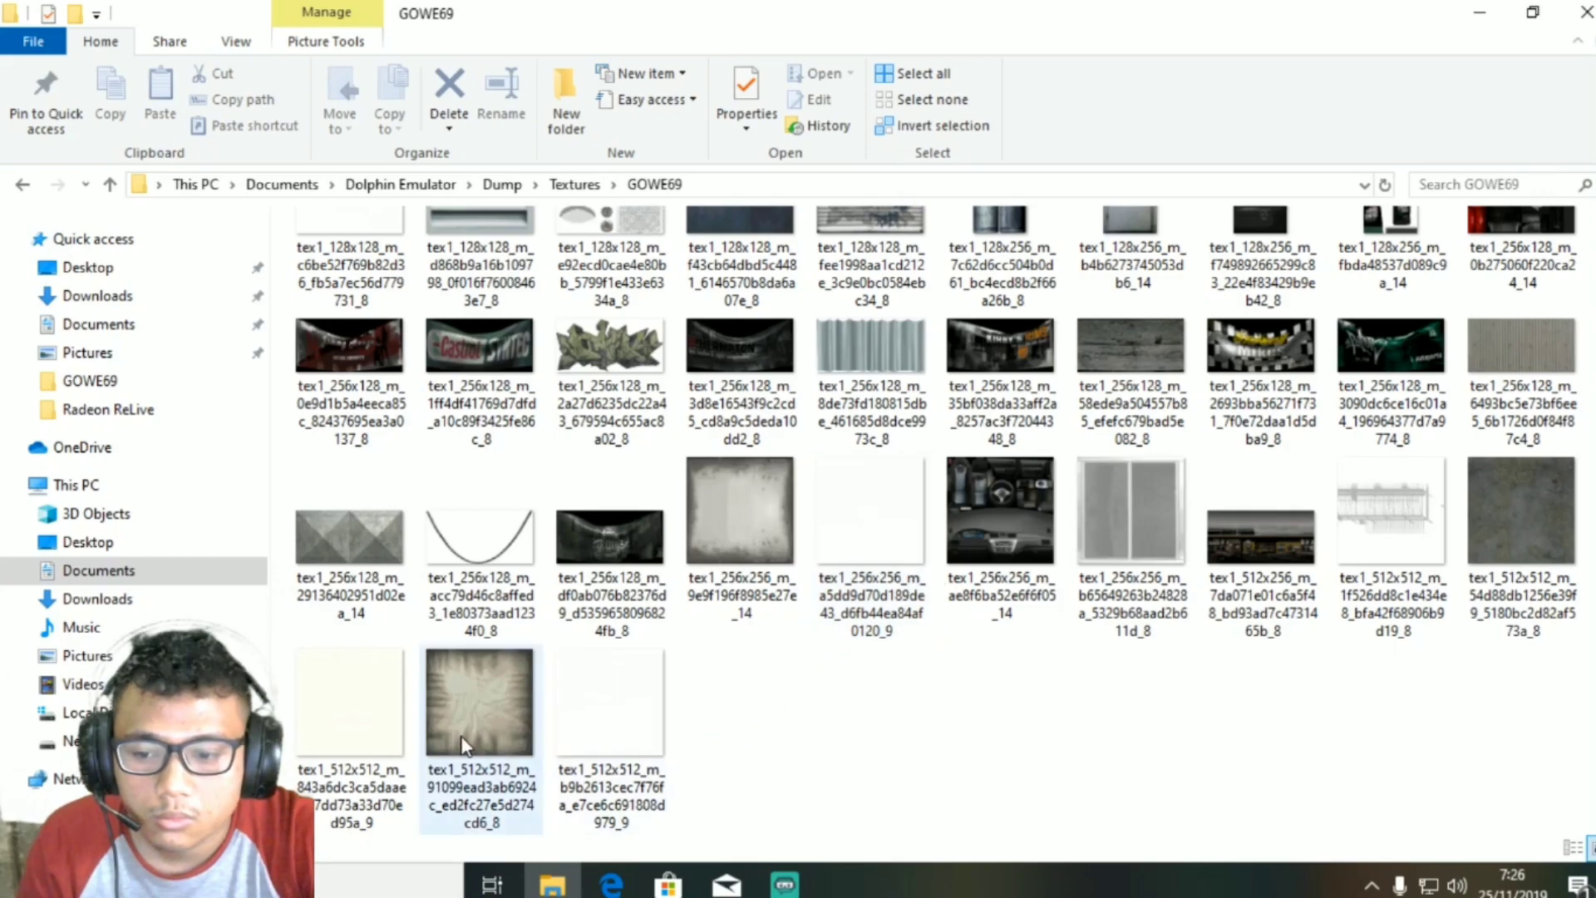
Preview the texture tex1_512x512_m_843a6dc3ca5daae2_7dd73a33d70ed95a_9, close the preview and copy the file
double_click(312, 692)
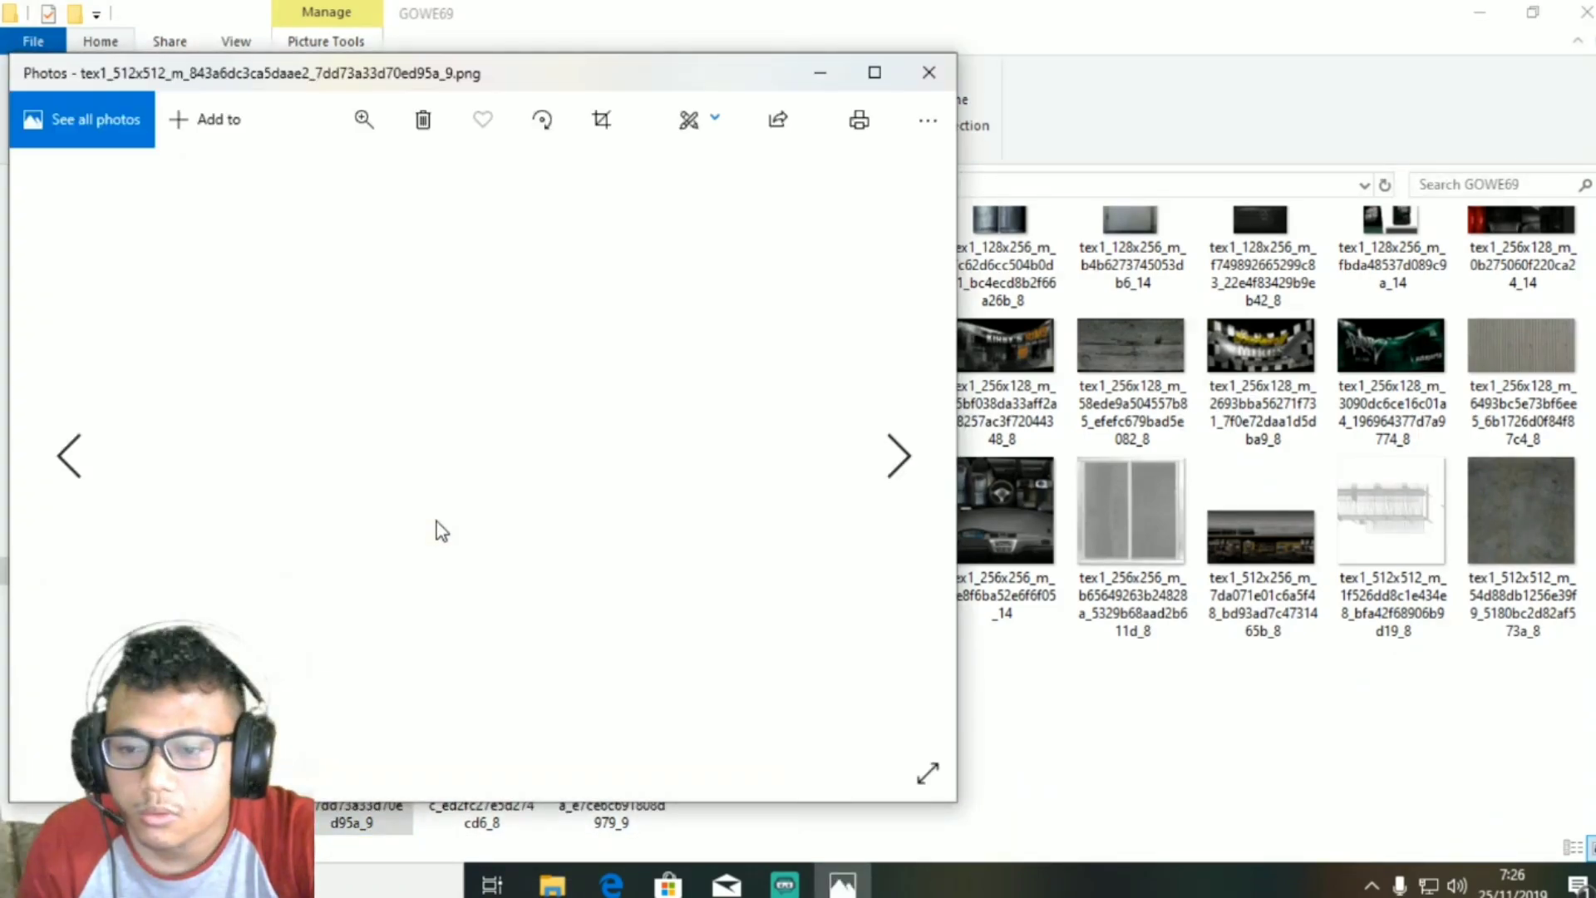
left_click(927, 75)
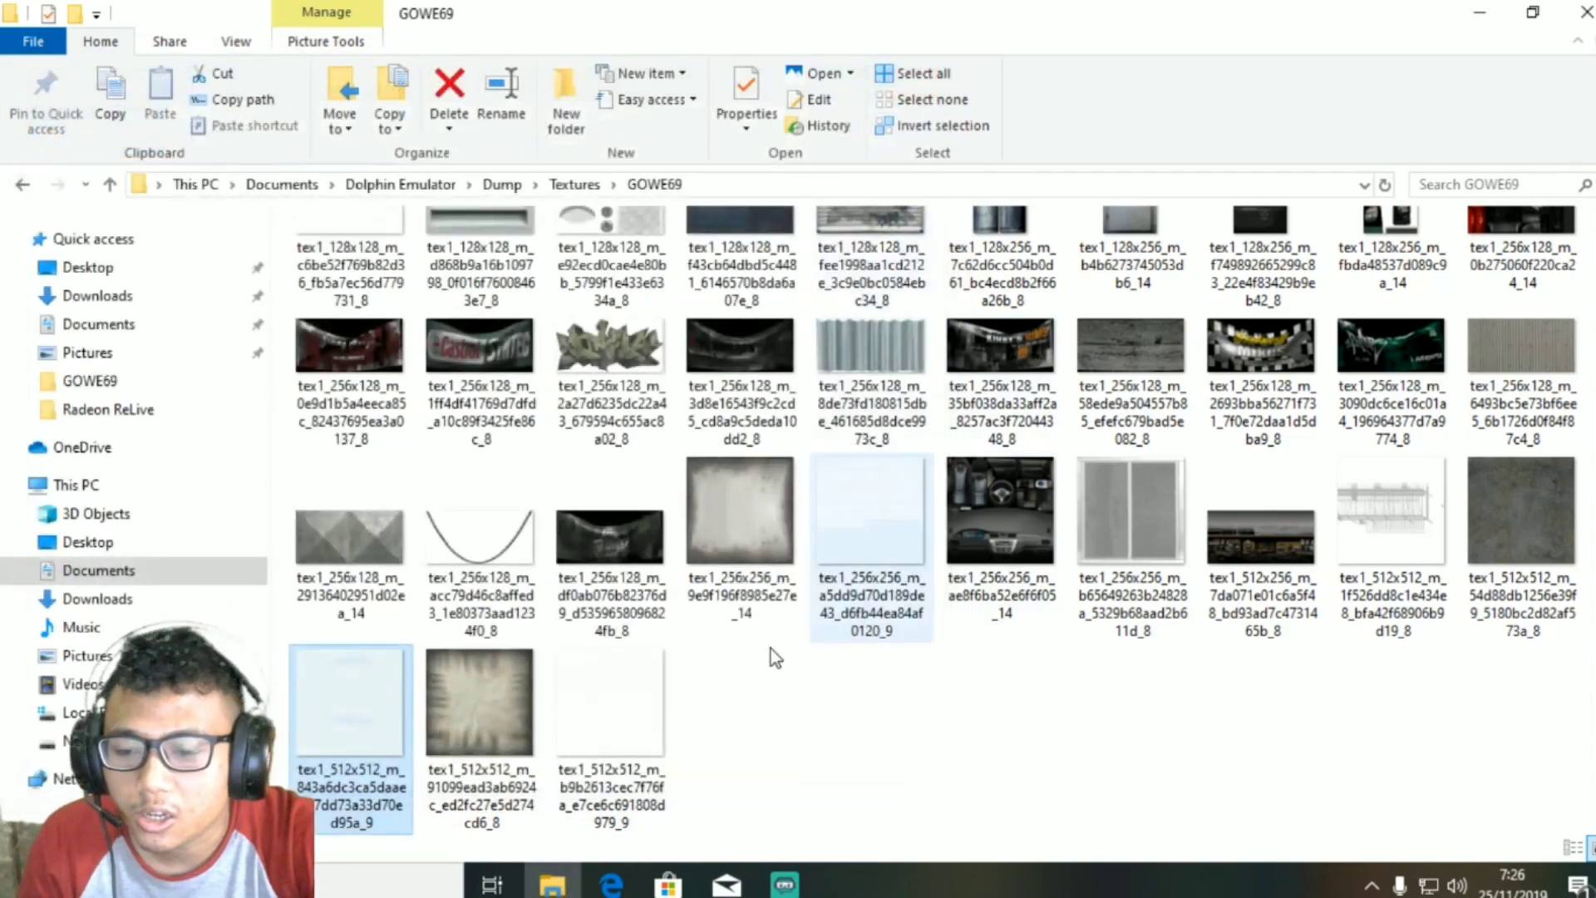
right_click(331, 702)
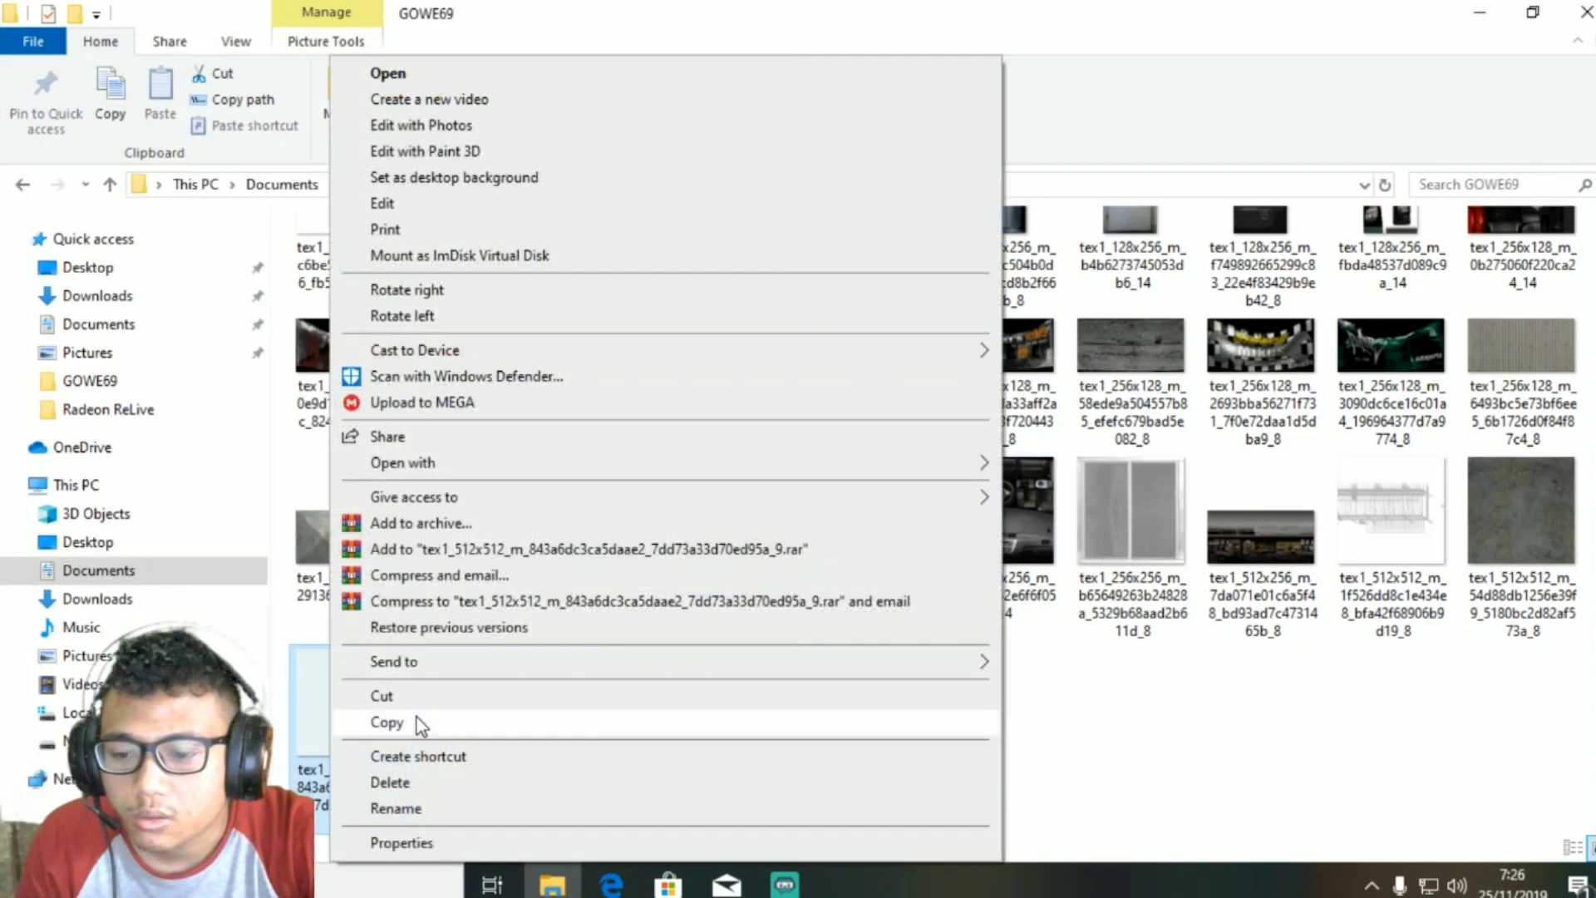
left_click(387, 722)
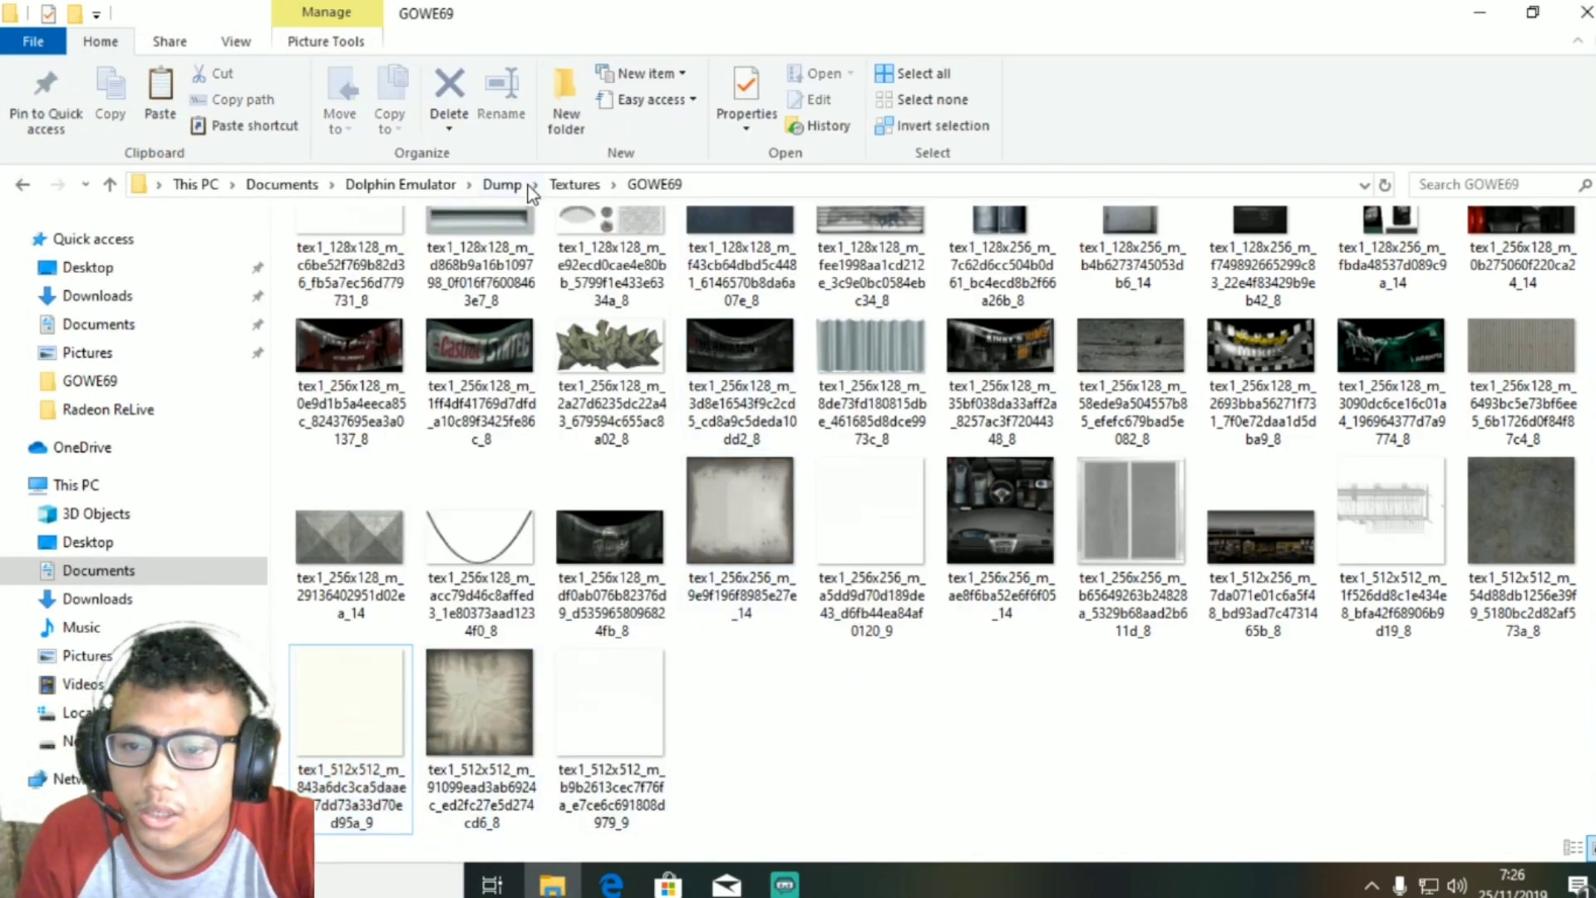
Paste the copied texture into the Dolphin Emulator > Load > Textures > GOWE69 folder
left_click(501, 187)
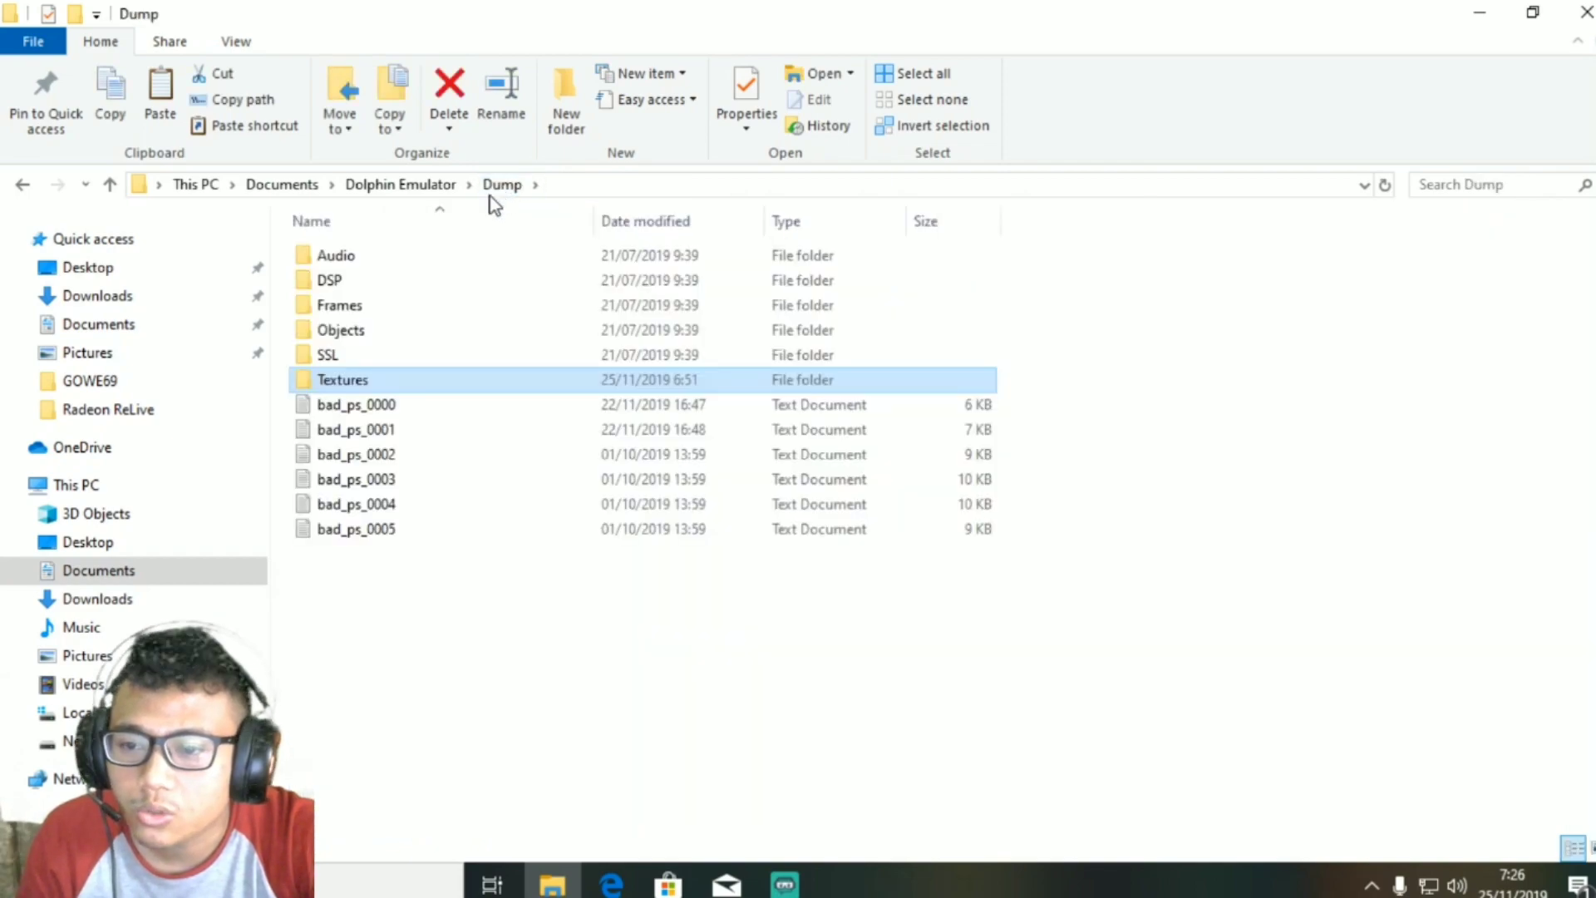
left_click(429, 186)
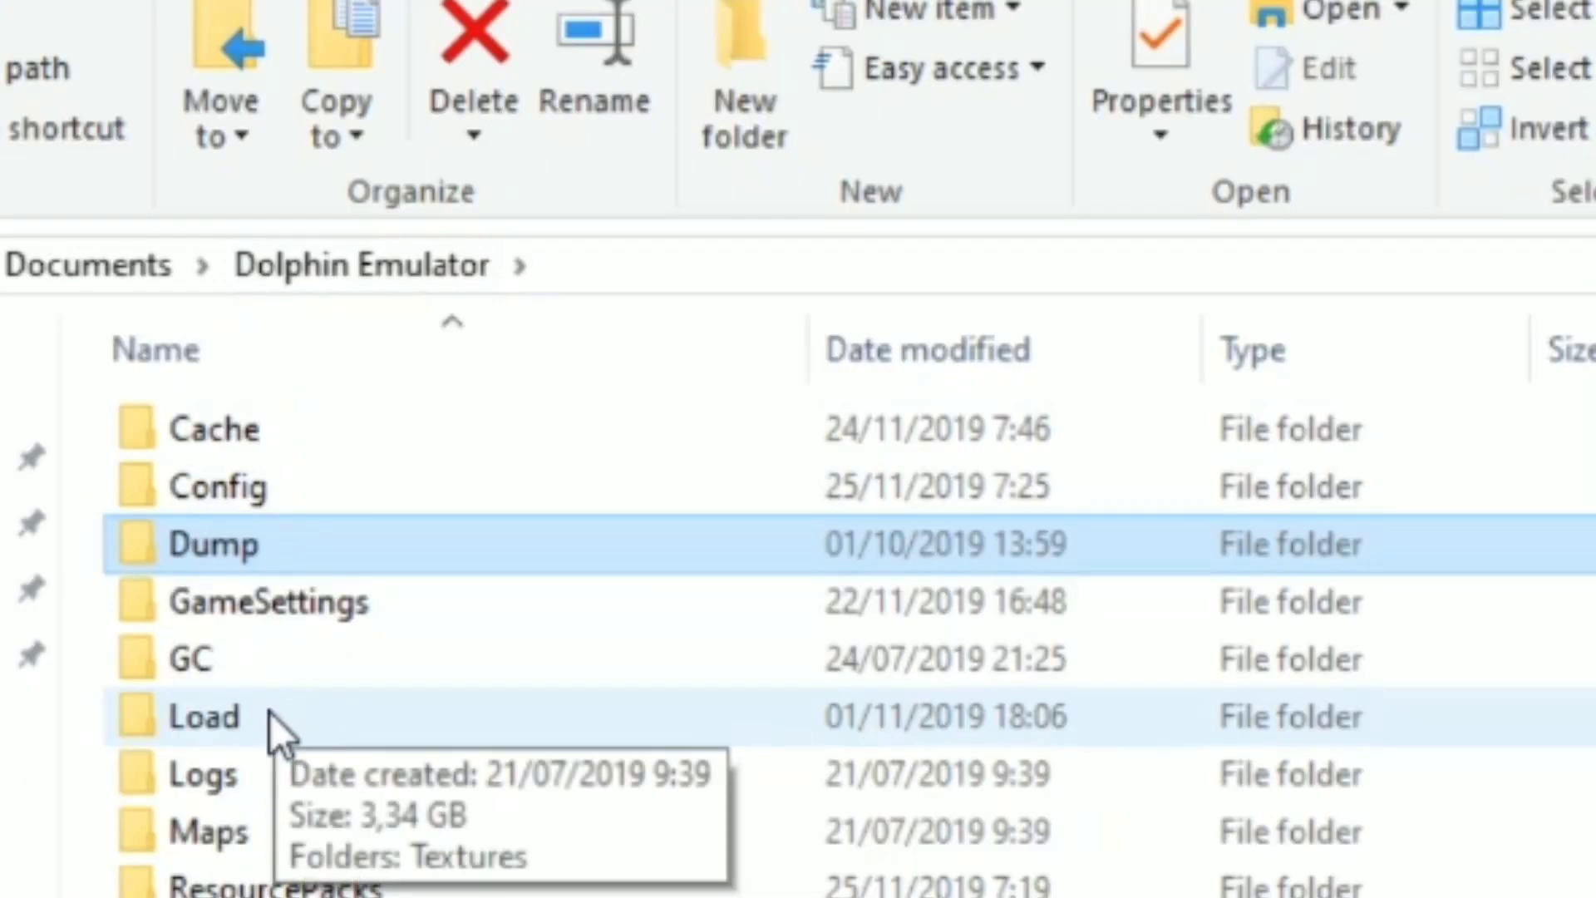
double_click(271, 711)
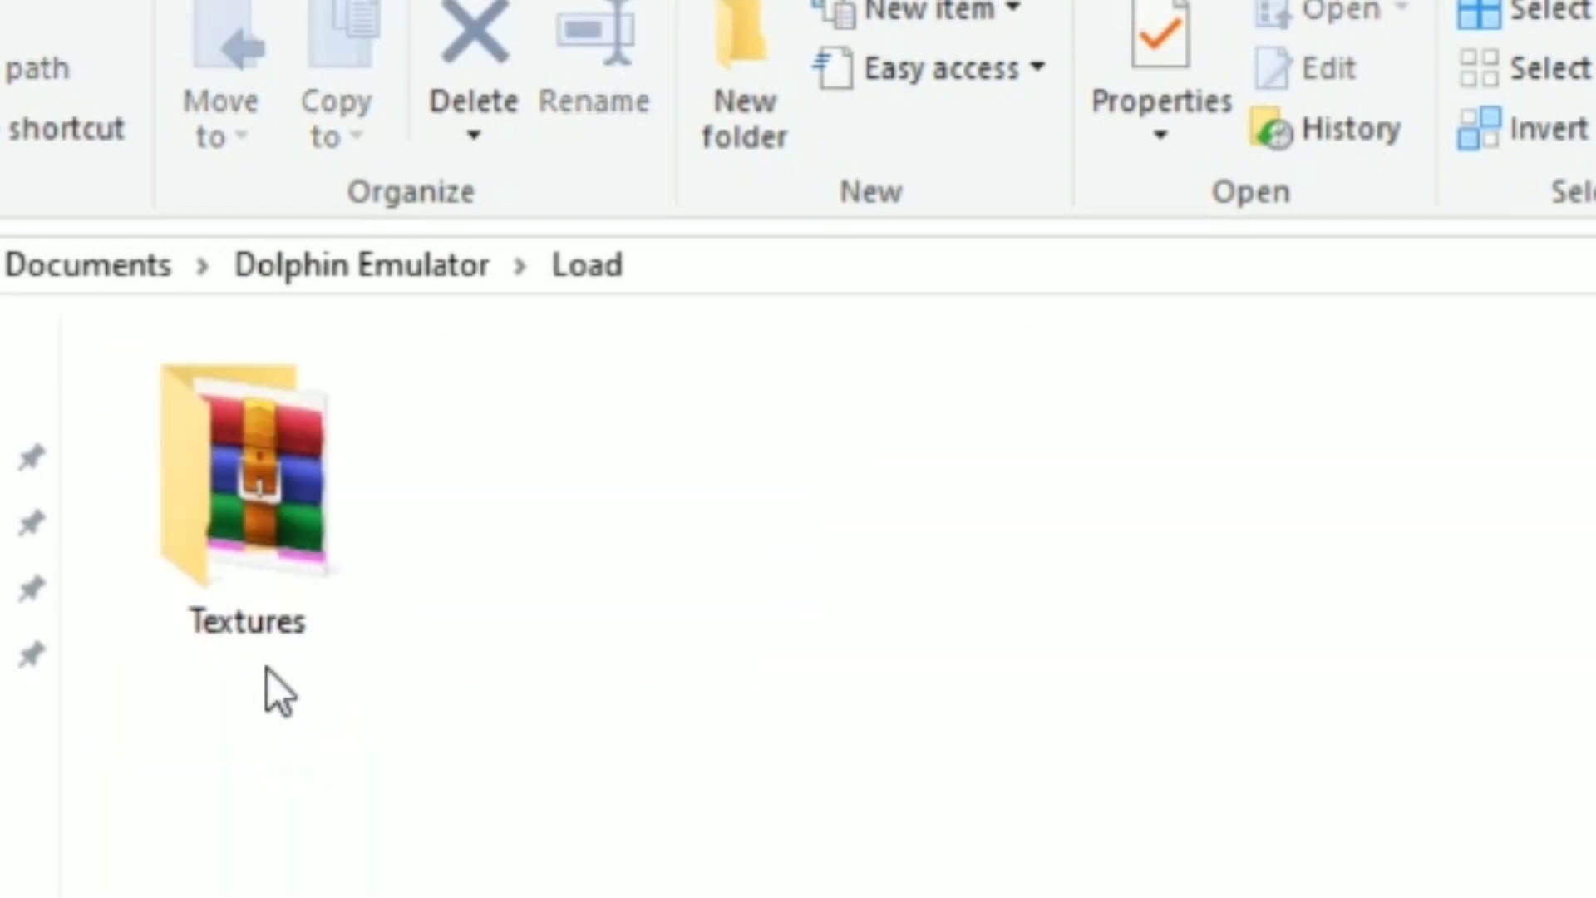
double_click(277, 560)
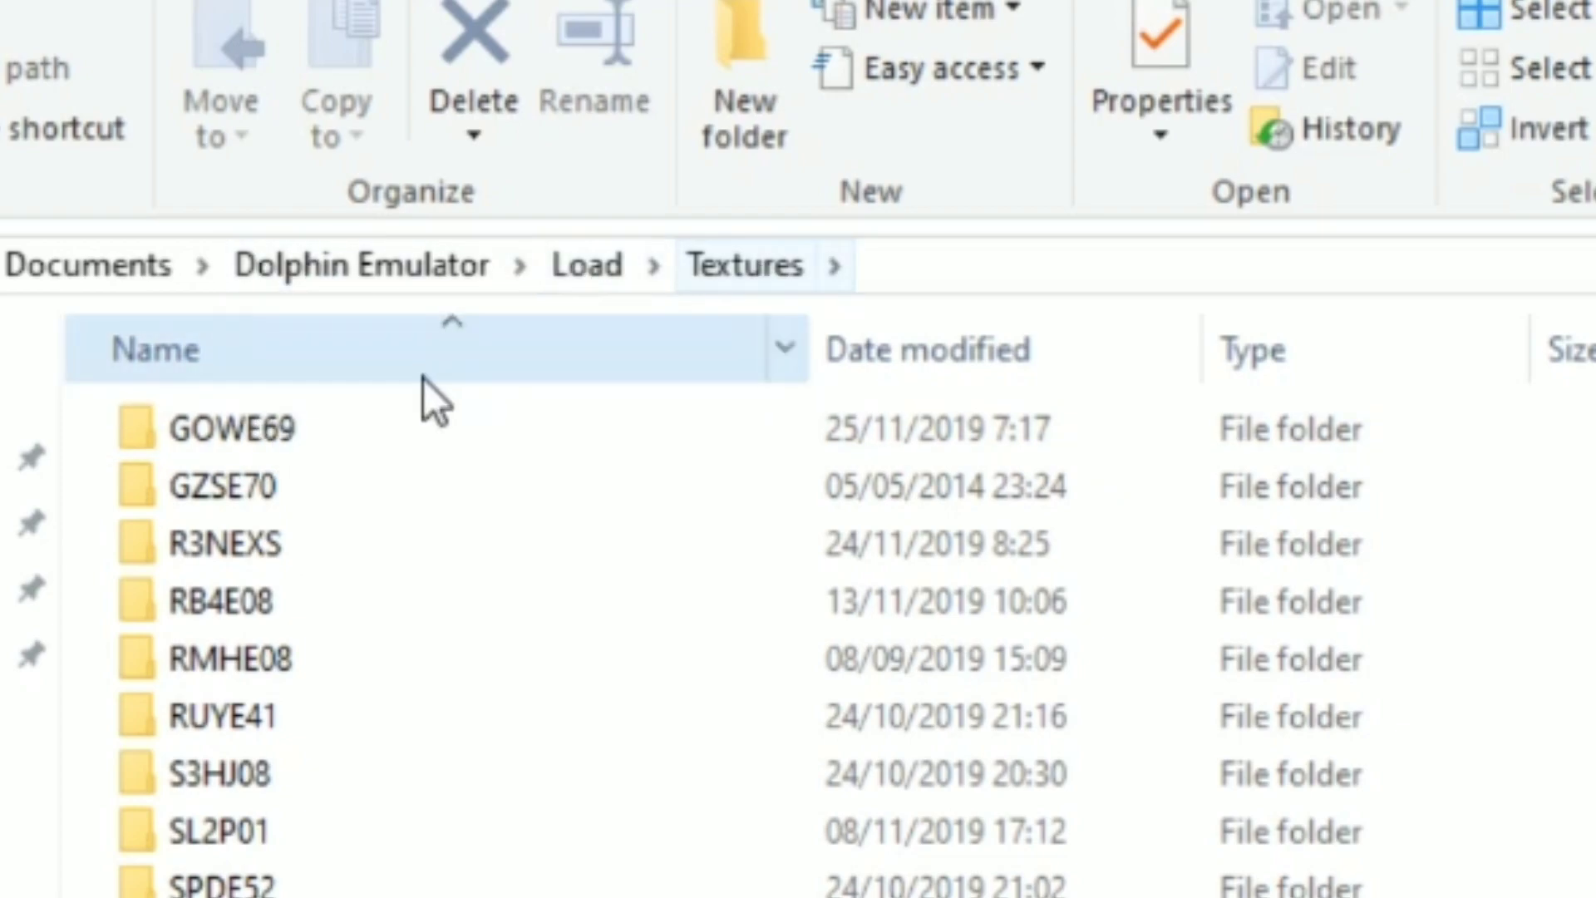
double_click(366, 430)
right_click(320, 487)
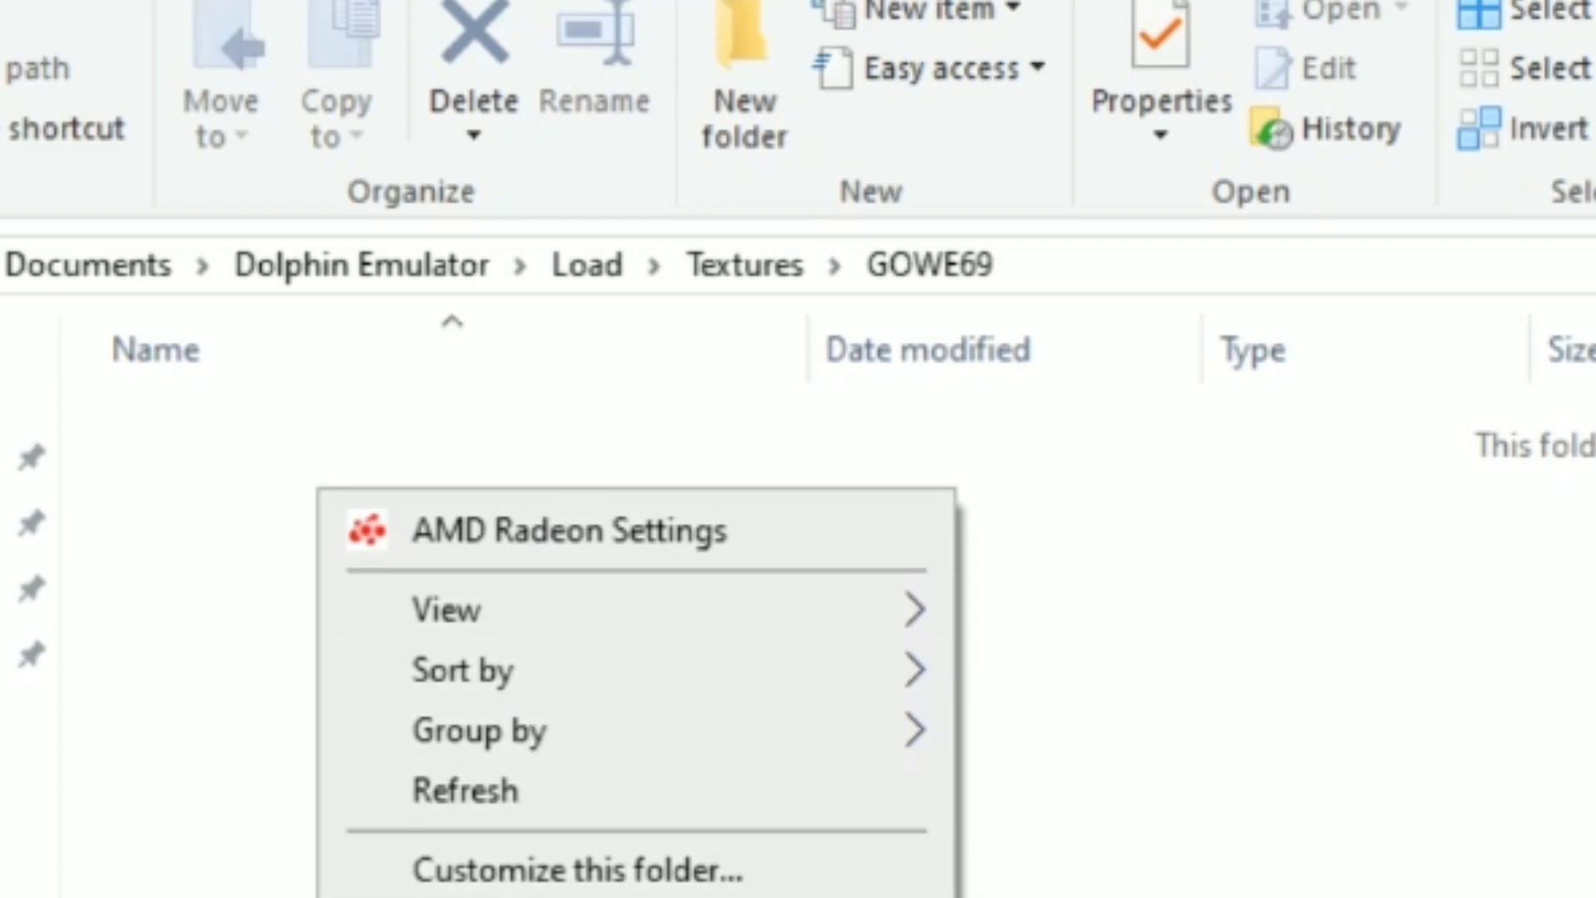
left_click(519, 894)
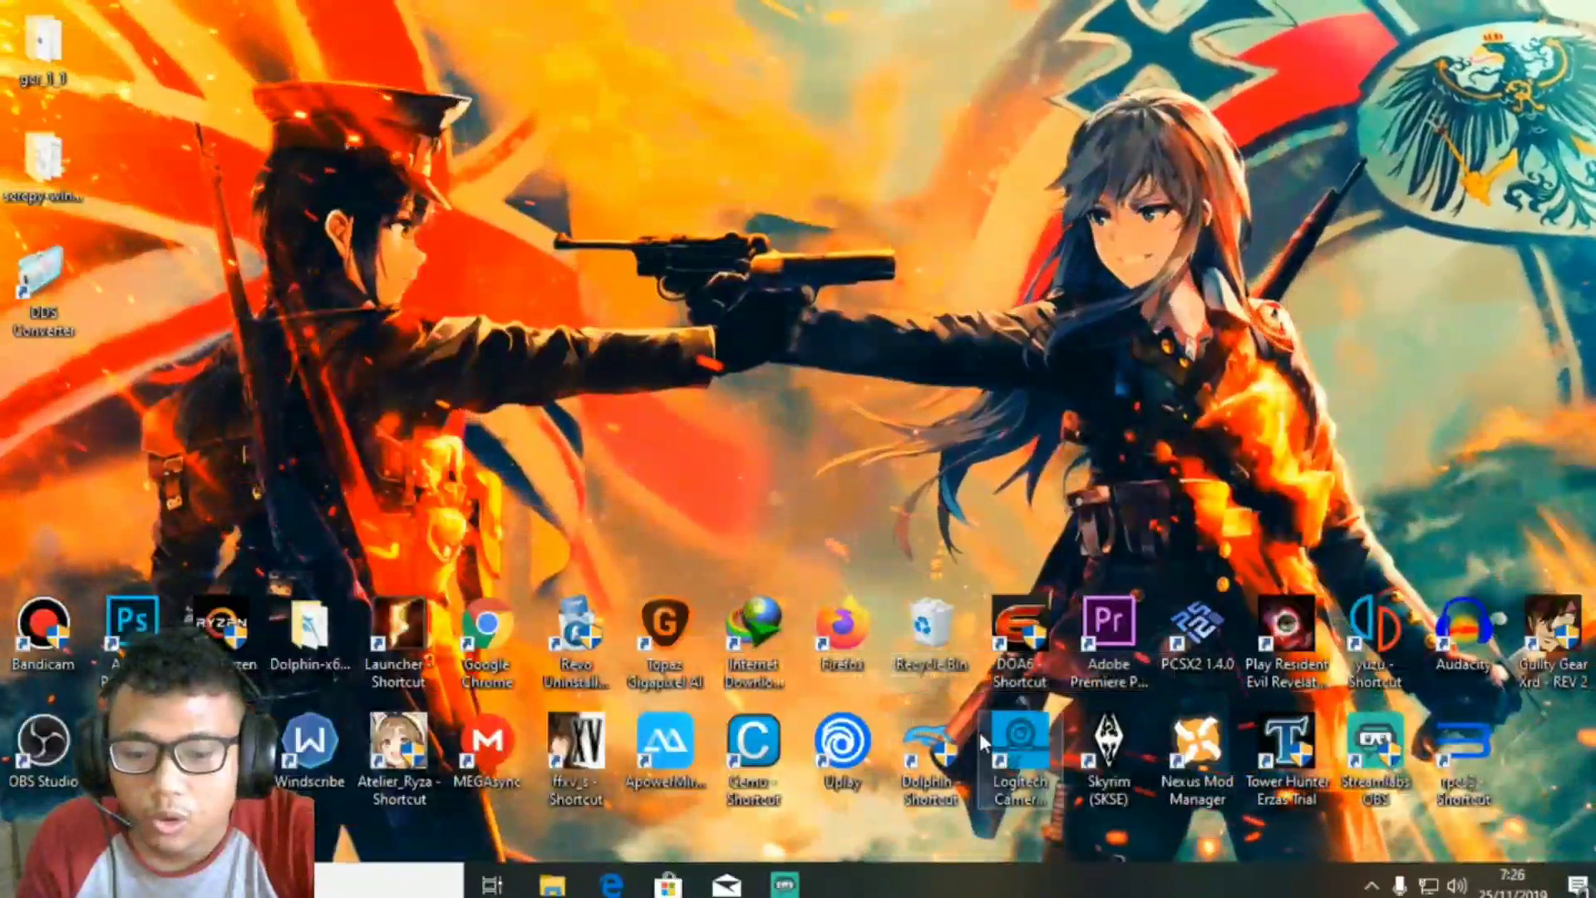
Launch Adobe Photoshop from the desktop
right_click(131, 630)
left_click(211, 407)
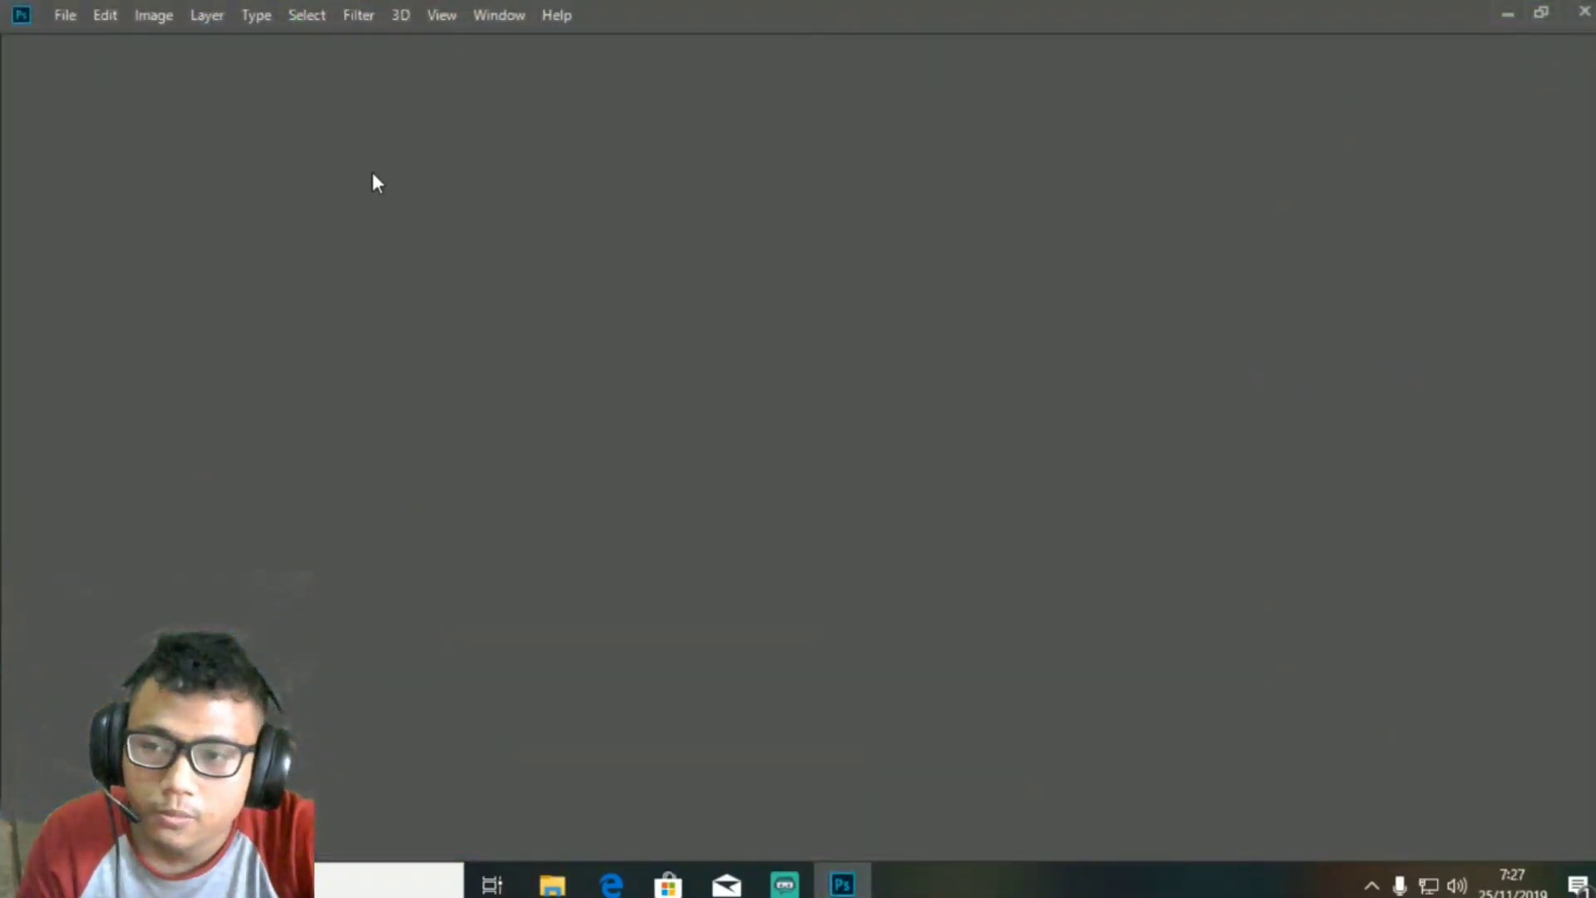
left_click(67, 17)
left_click(63, 15)
left_click(68, 16)
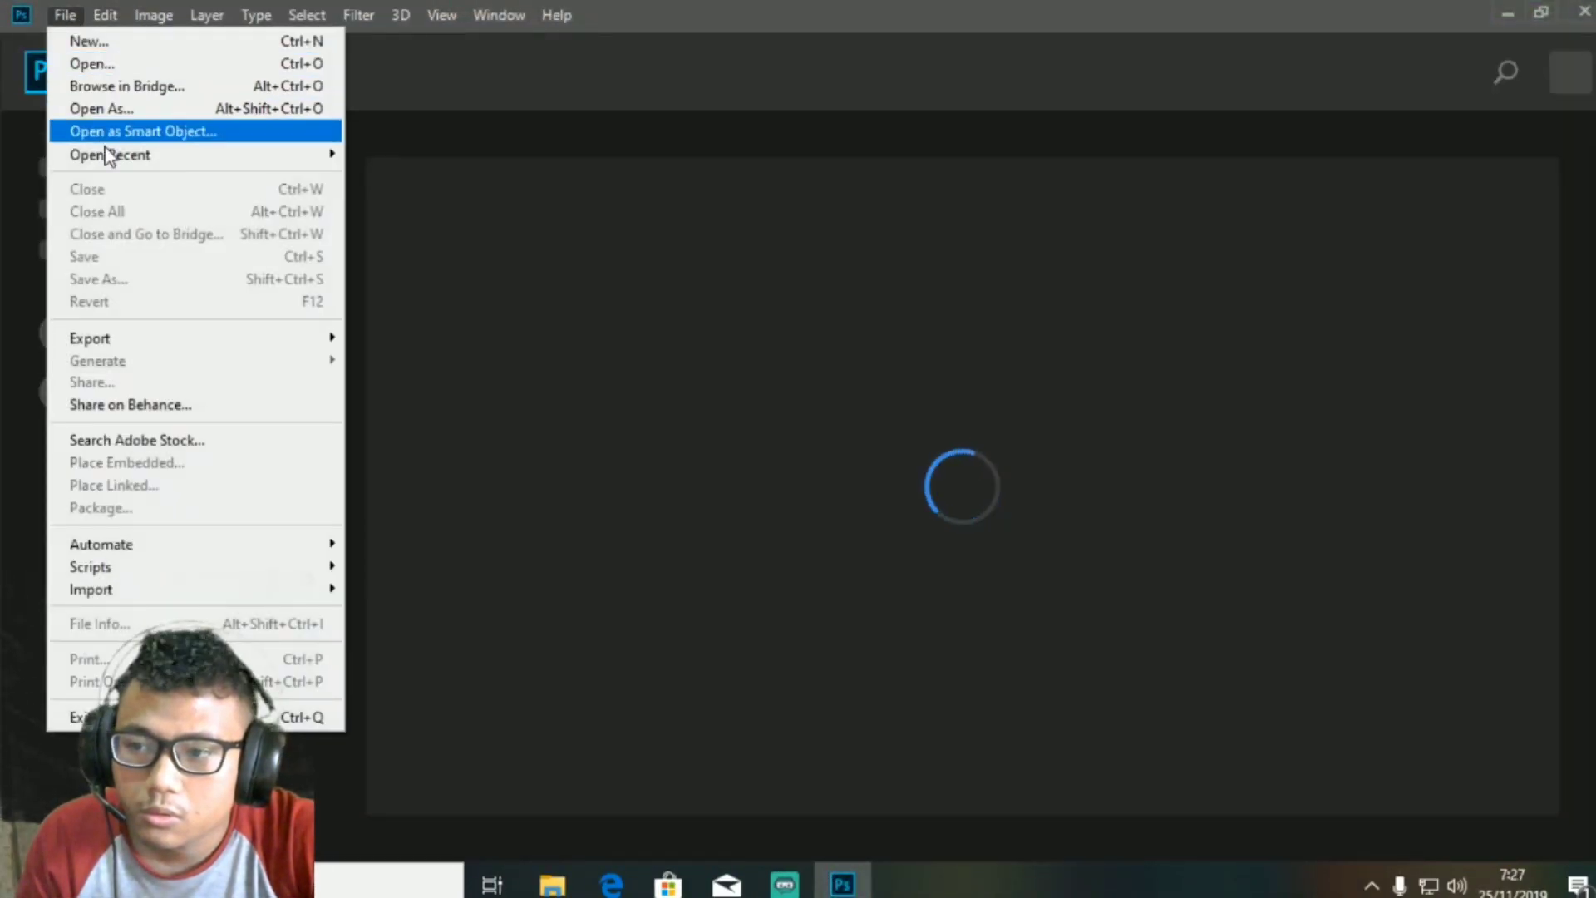
mouse_move(167, 153)
left_click(438, 239)
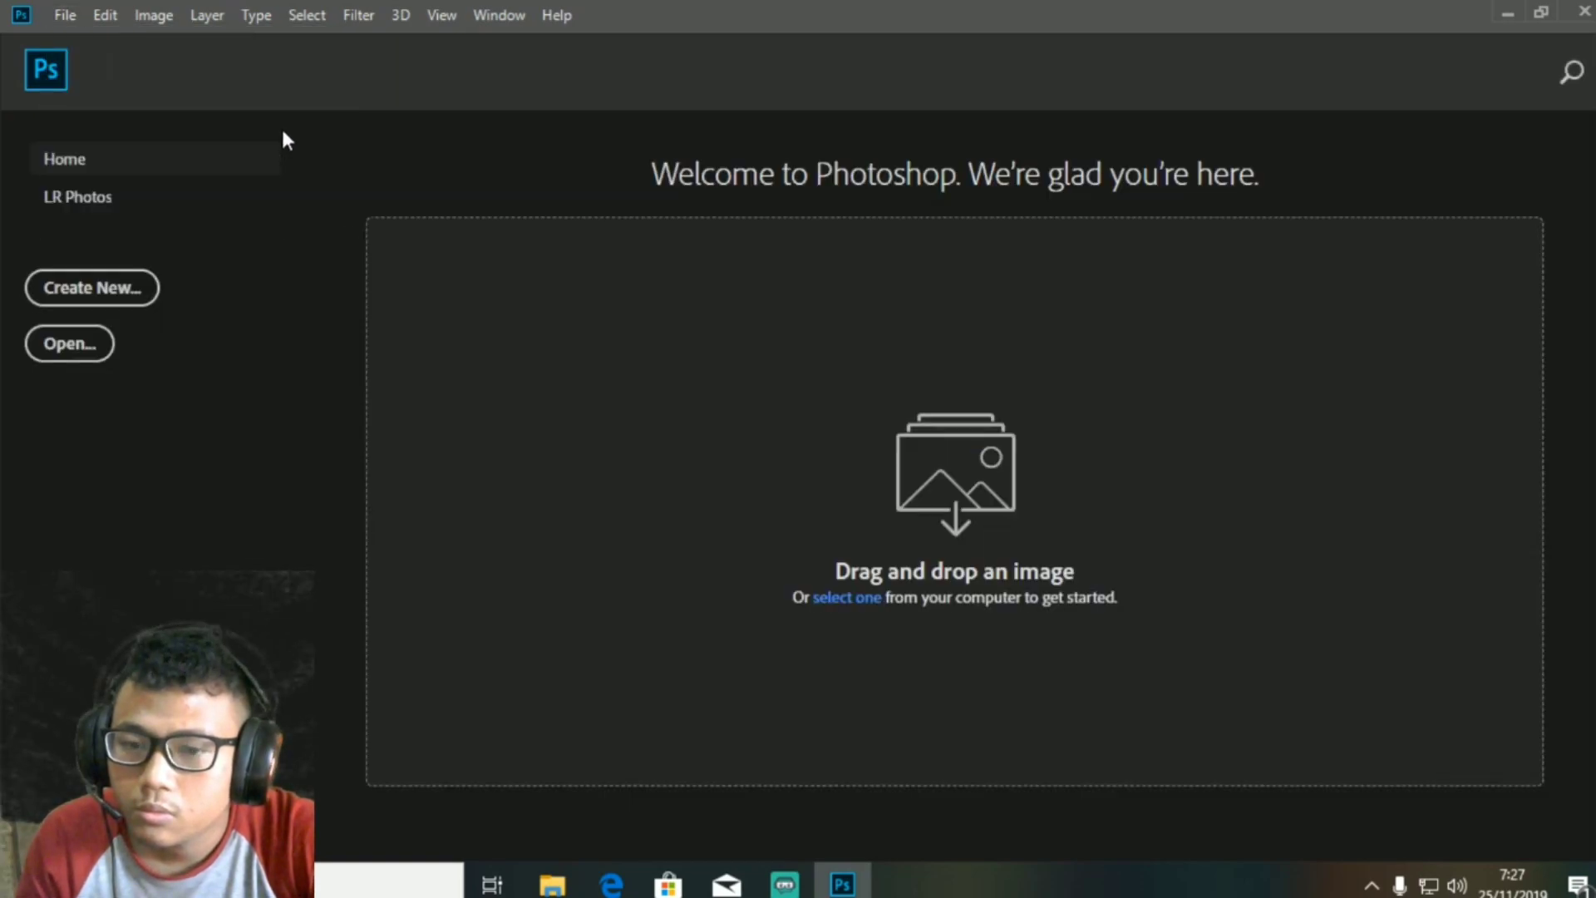
Open the texture tex1_512x512_m_843a6dc3ca5daae2_7dd73a33d70ed95a_9 from the Load > Textures > GOWE69 folder for editing
left_click(67, 18)
left_click(85, 66)
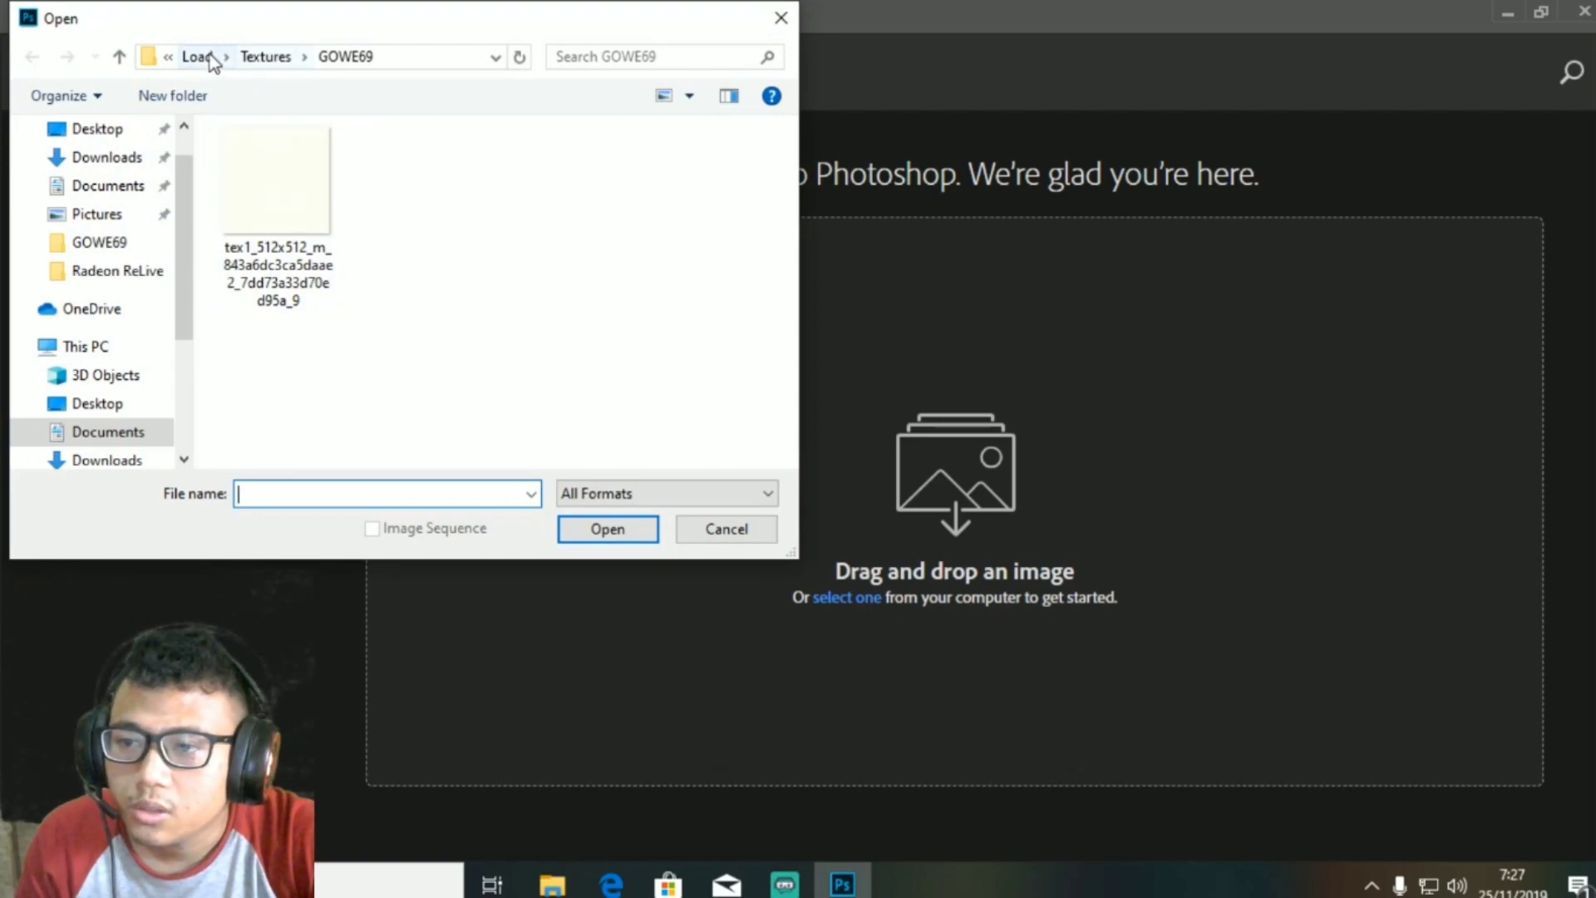
left_click(203, 55)
double_click(315, 162)
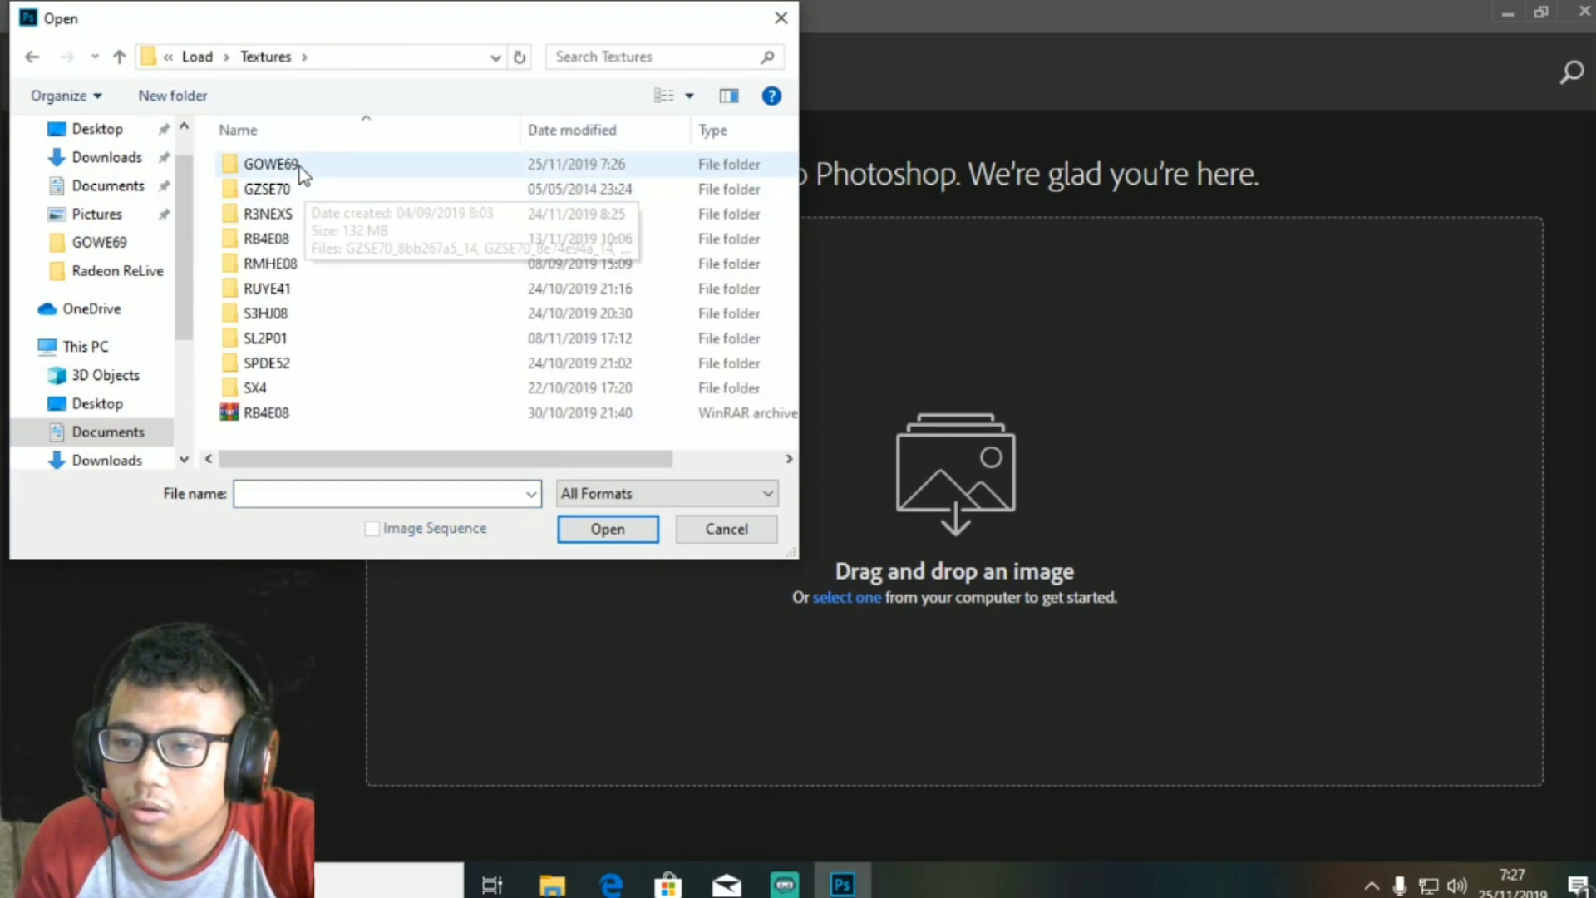
double_click(300, 168)
left_click(297, 182)
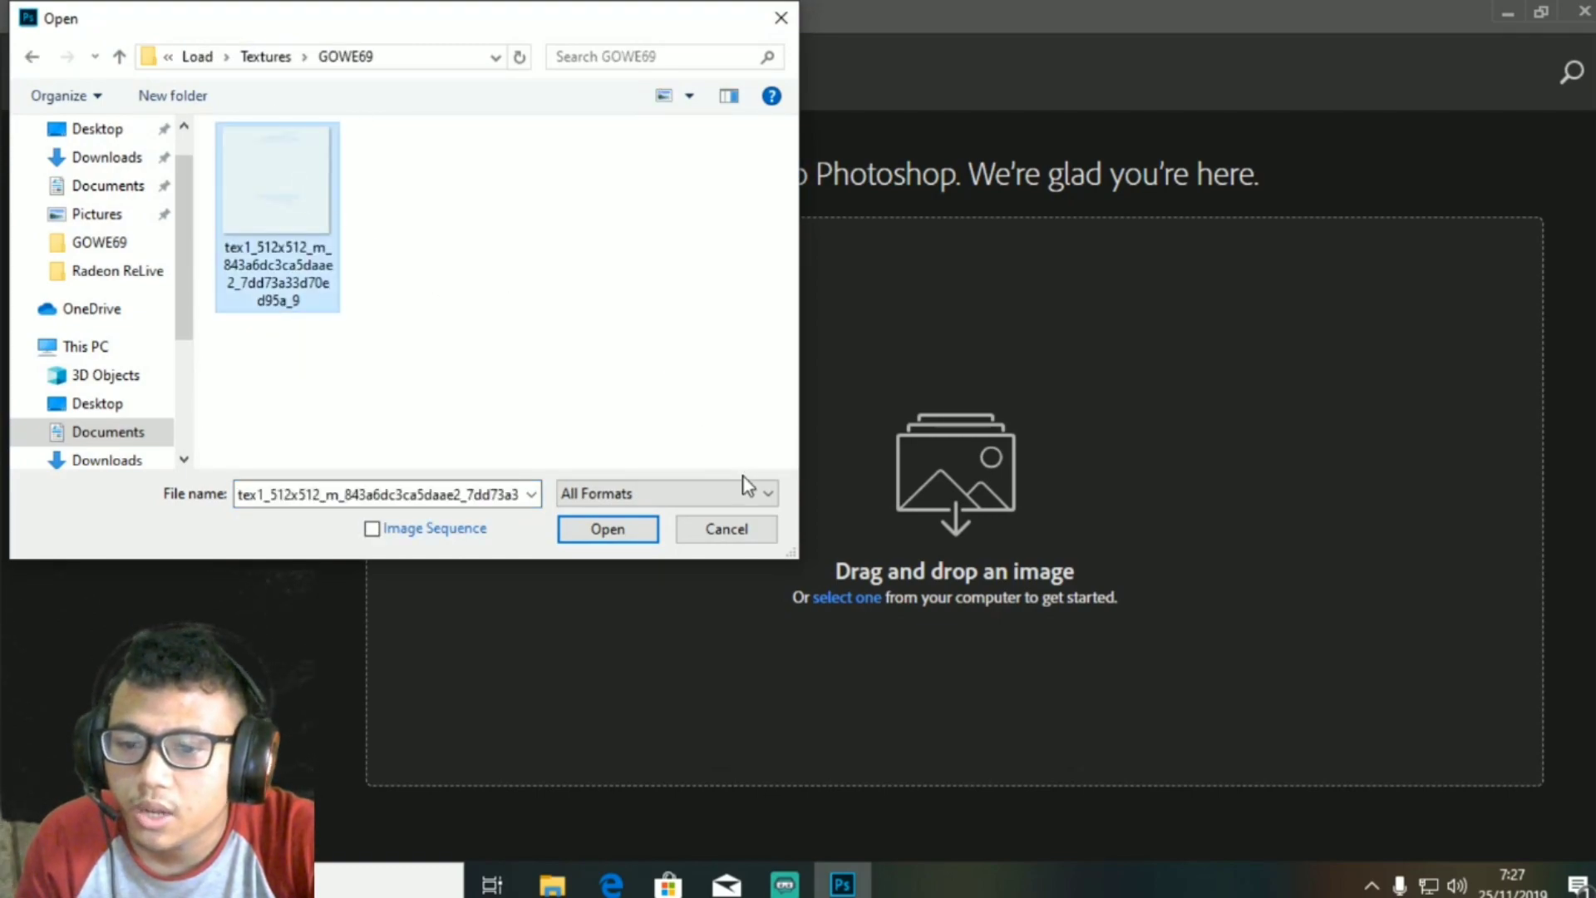
left_click(642, 532)
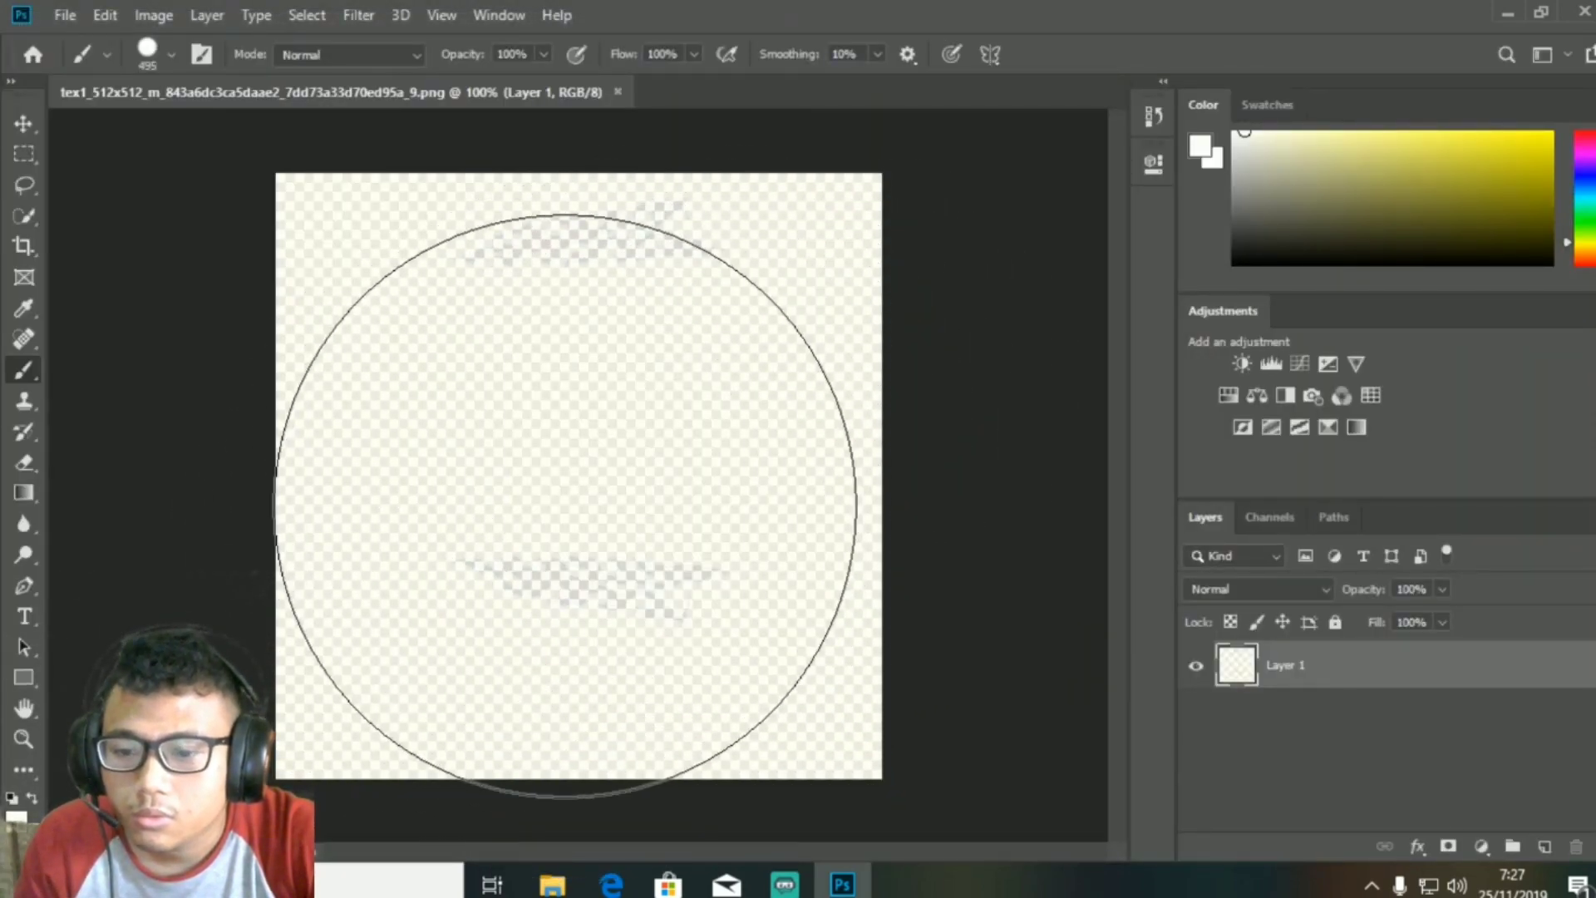
scroll(568, 507, "up", 3)
scroll(617, 633, "down", 3)
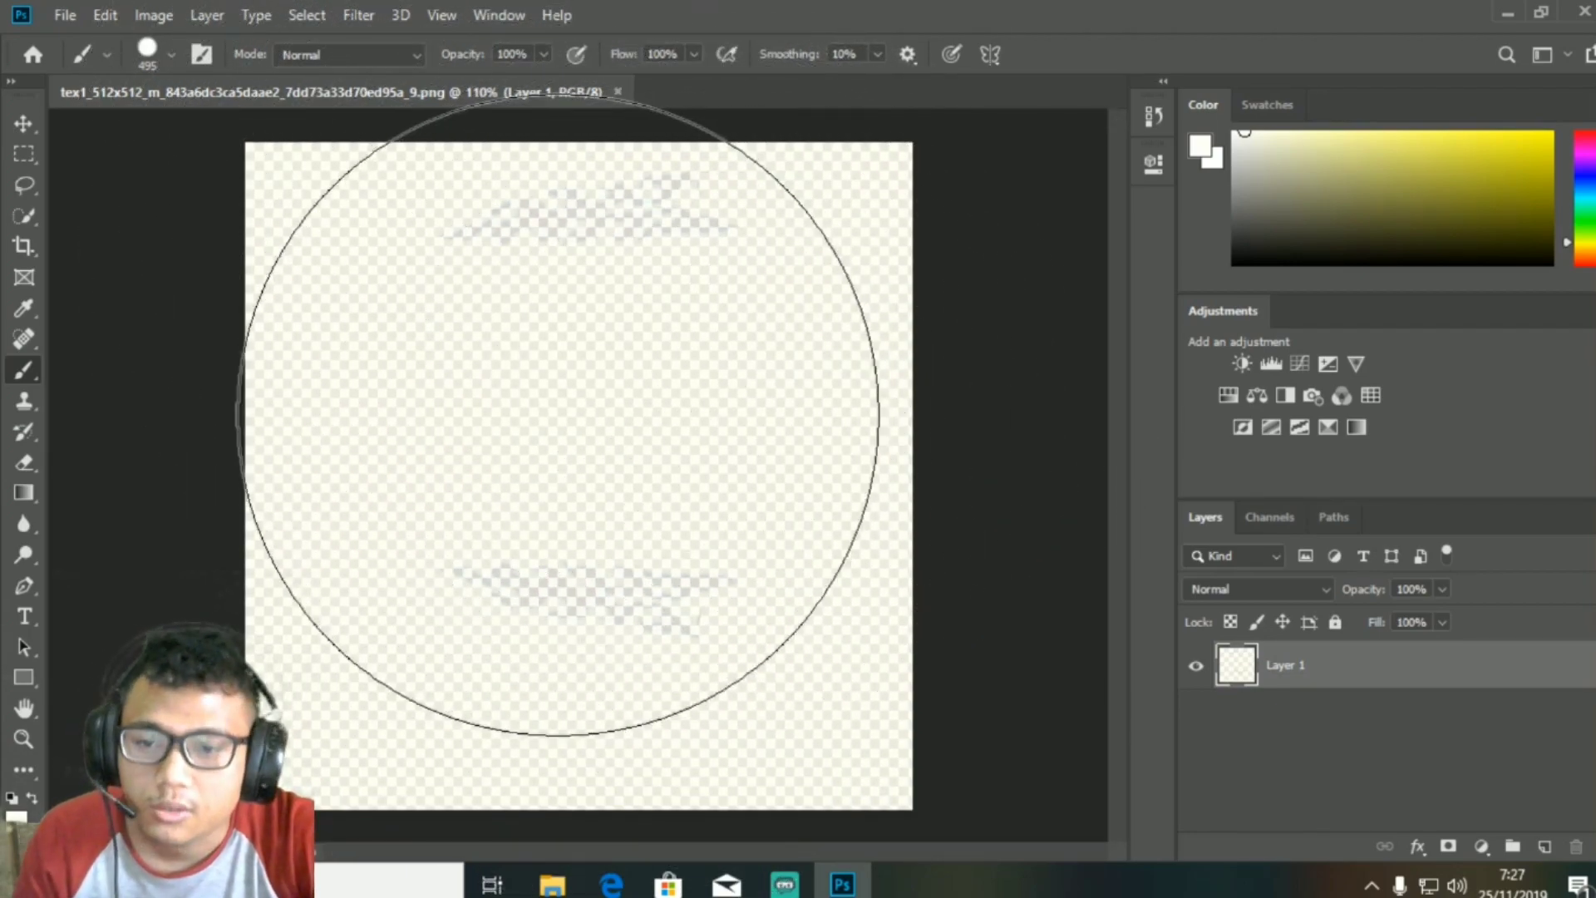
scroll(563, 408, "down", 1)
scroll(470, 391, "up", 1)
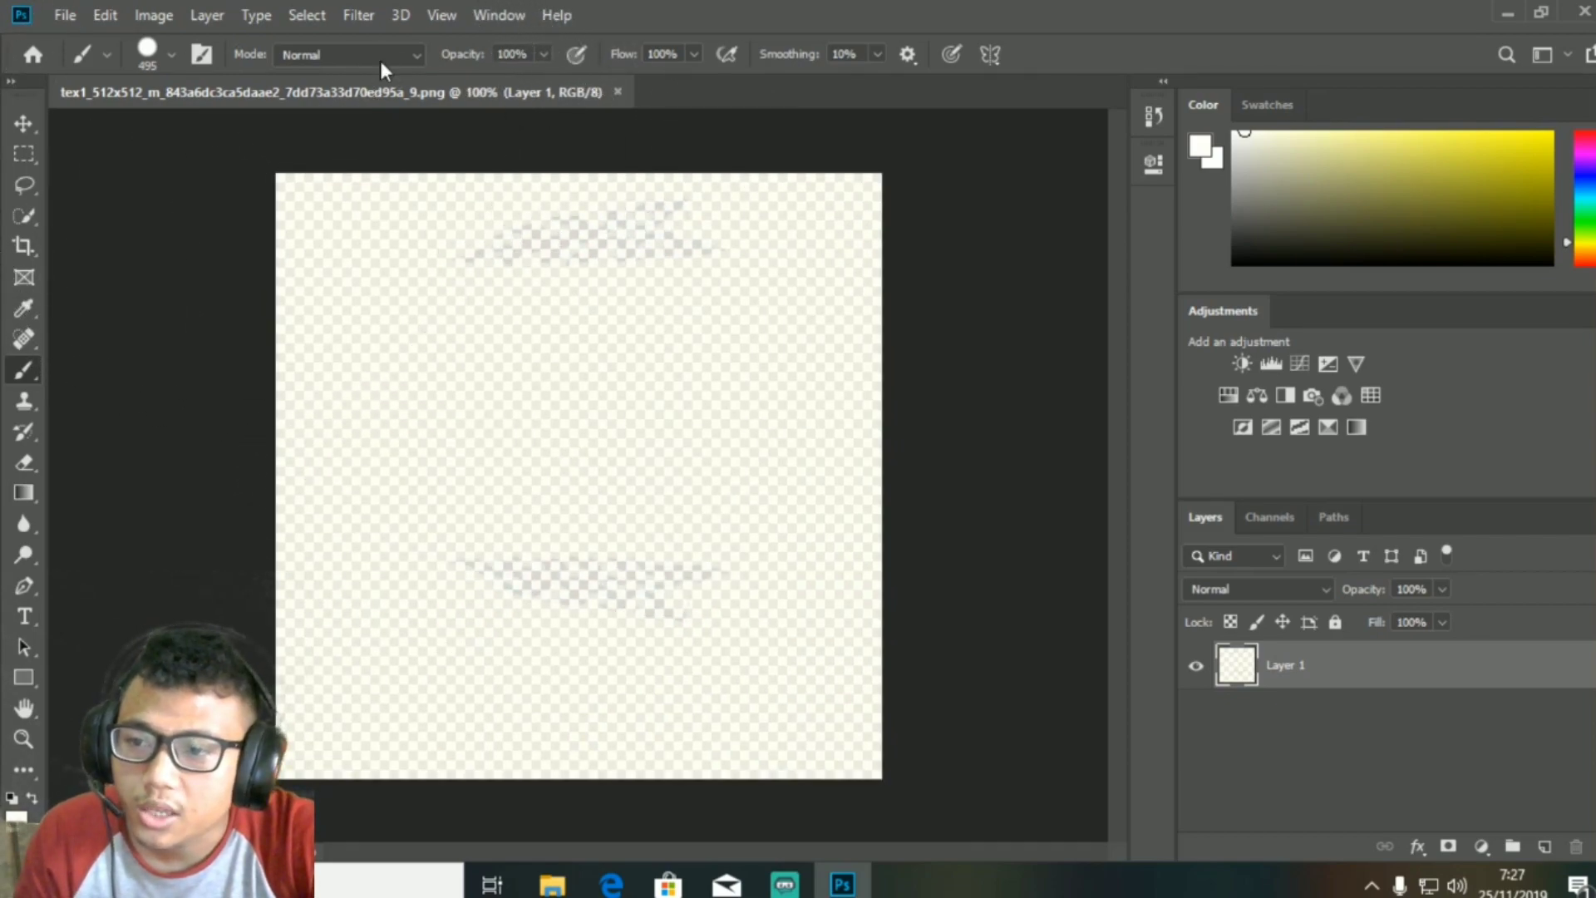
Increase the texture's resolution to 720 pixels/inch with resampling left on Automatic
left_click(152, 17)
mouse_move(207, 15)
mouse_move(154, 15)
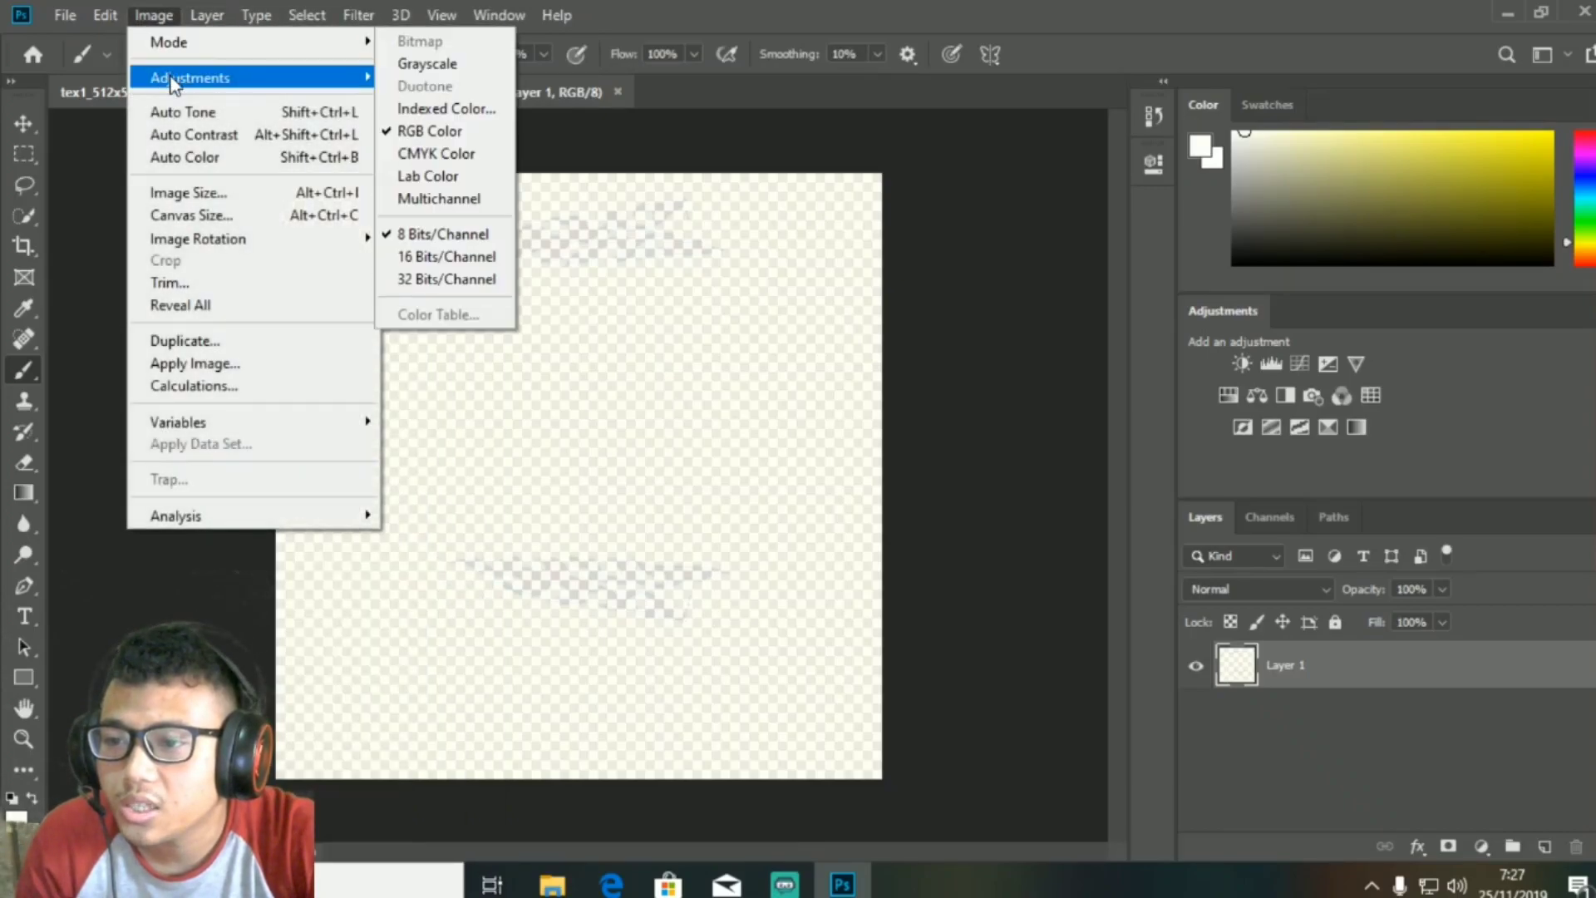
left_click(198, 190)
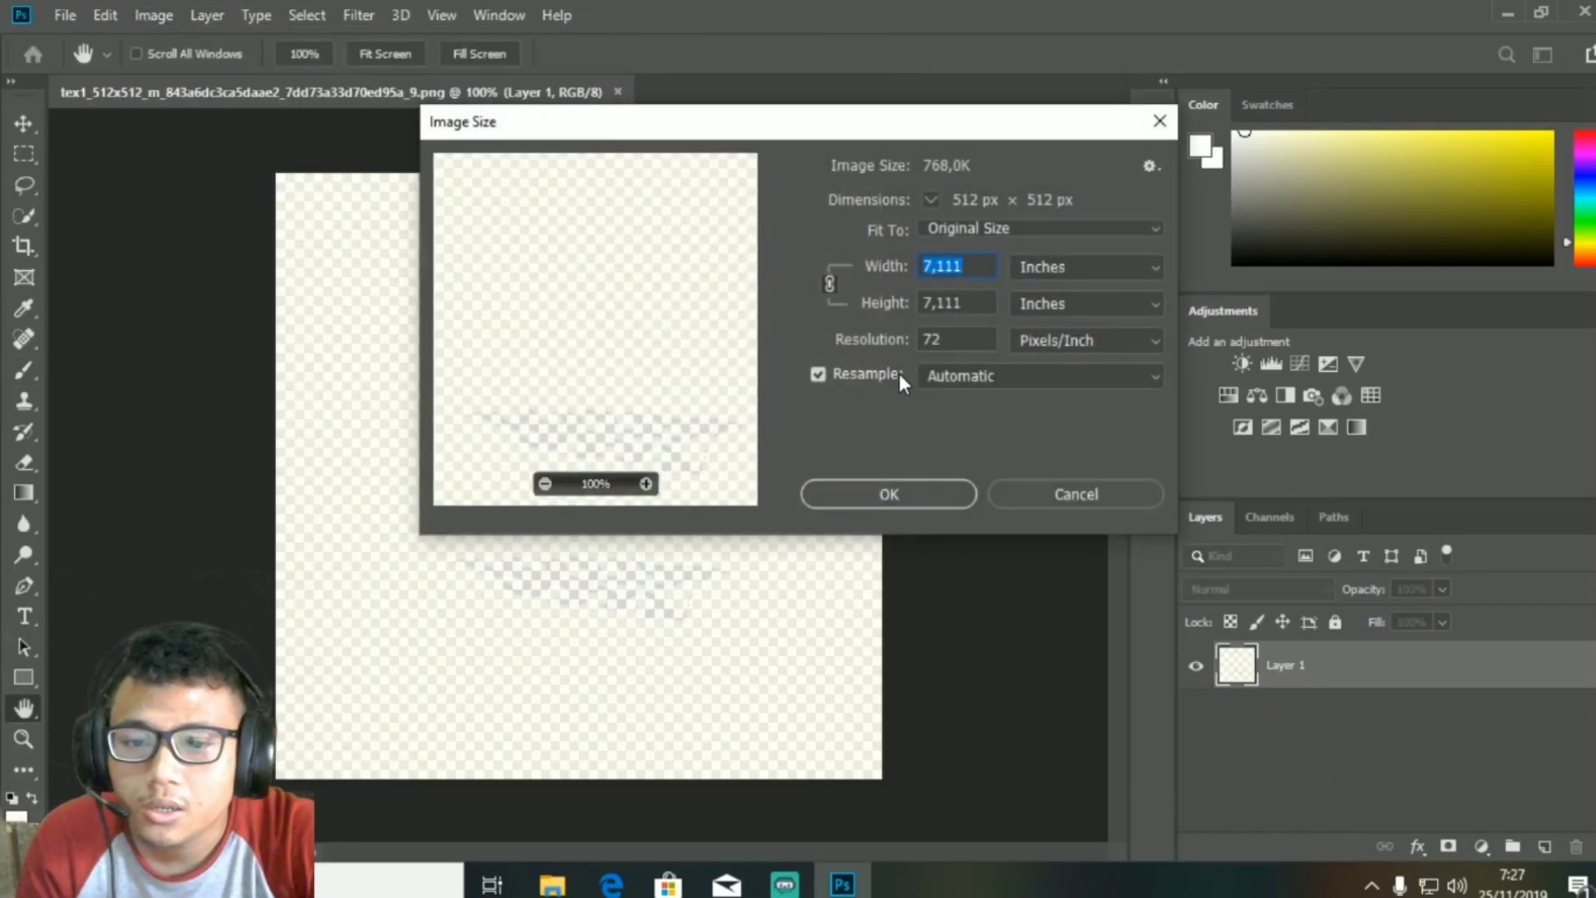
type("0")
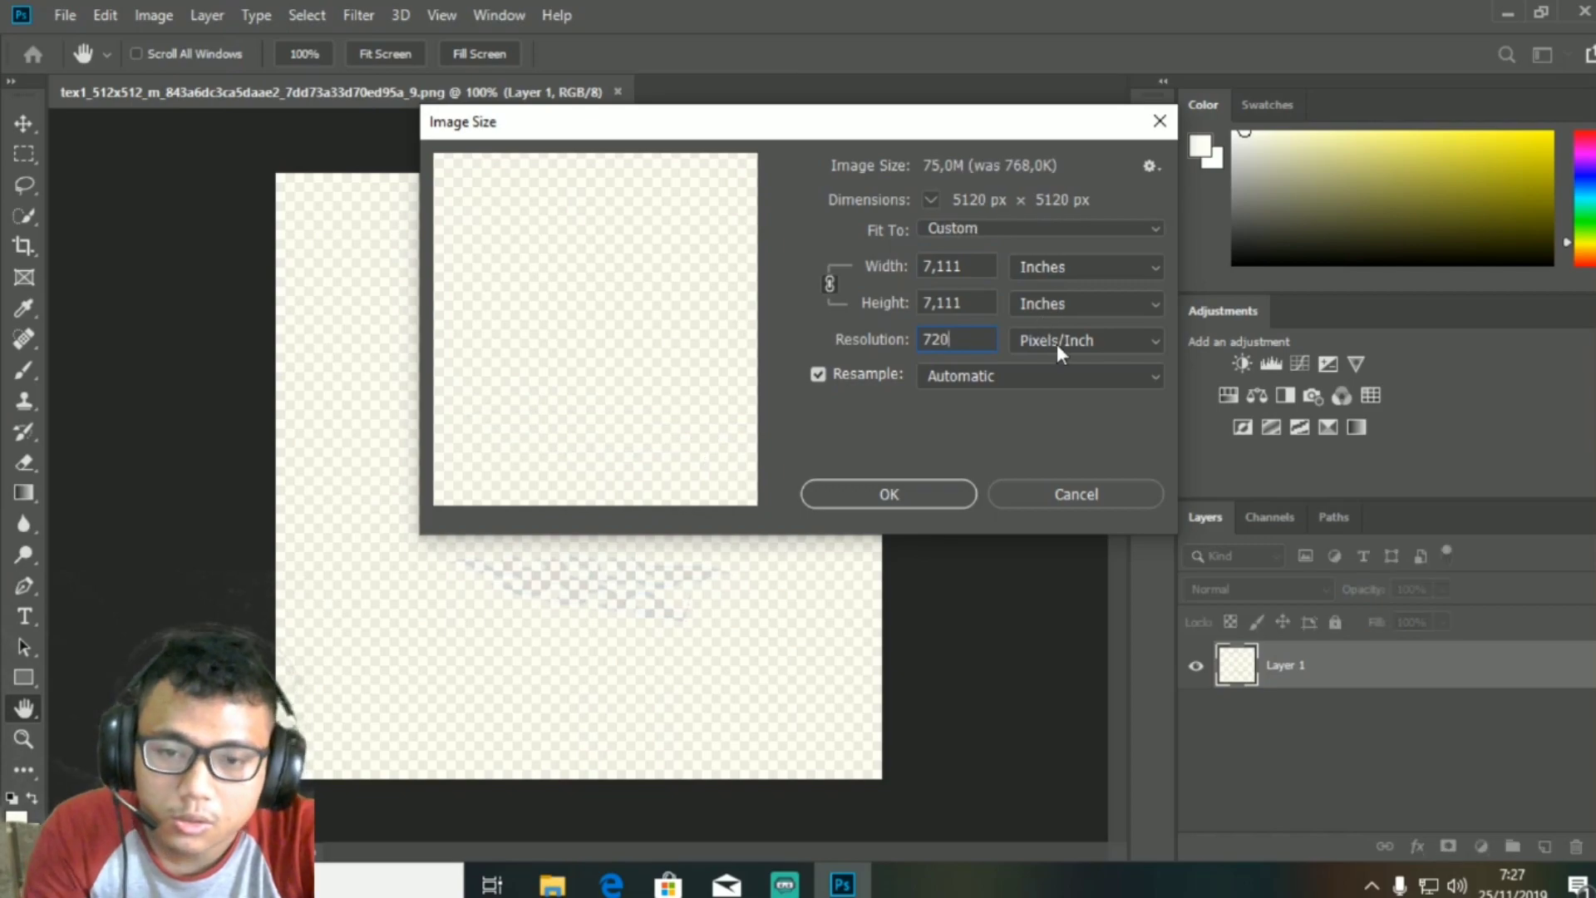
key("Return")
key("b")
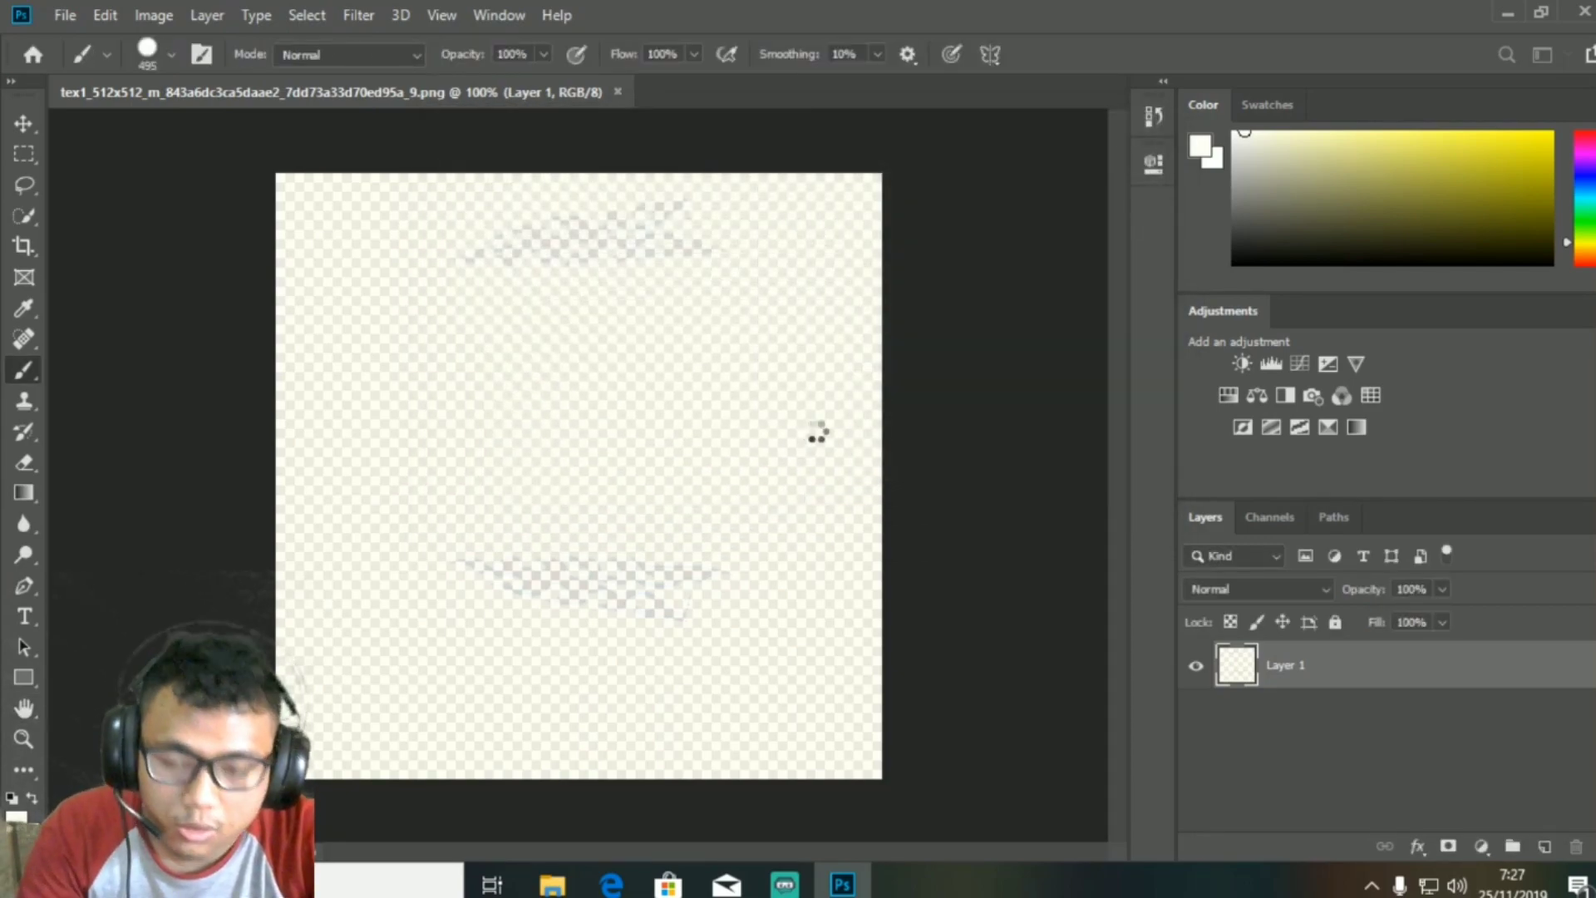
Flatten the texture image so its transparency is replaced by a solid background
scroll(748, 441, "up", 5)
scroll(574, 470, "down", 3)
scroll(576, 467, "down", 4)
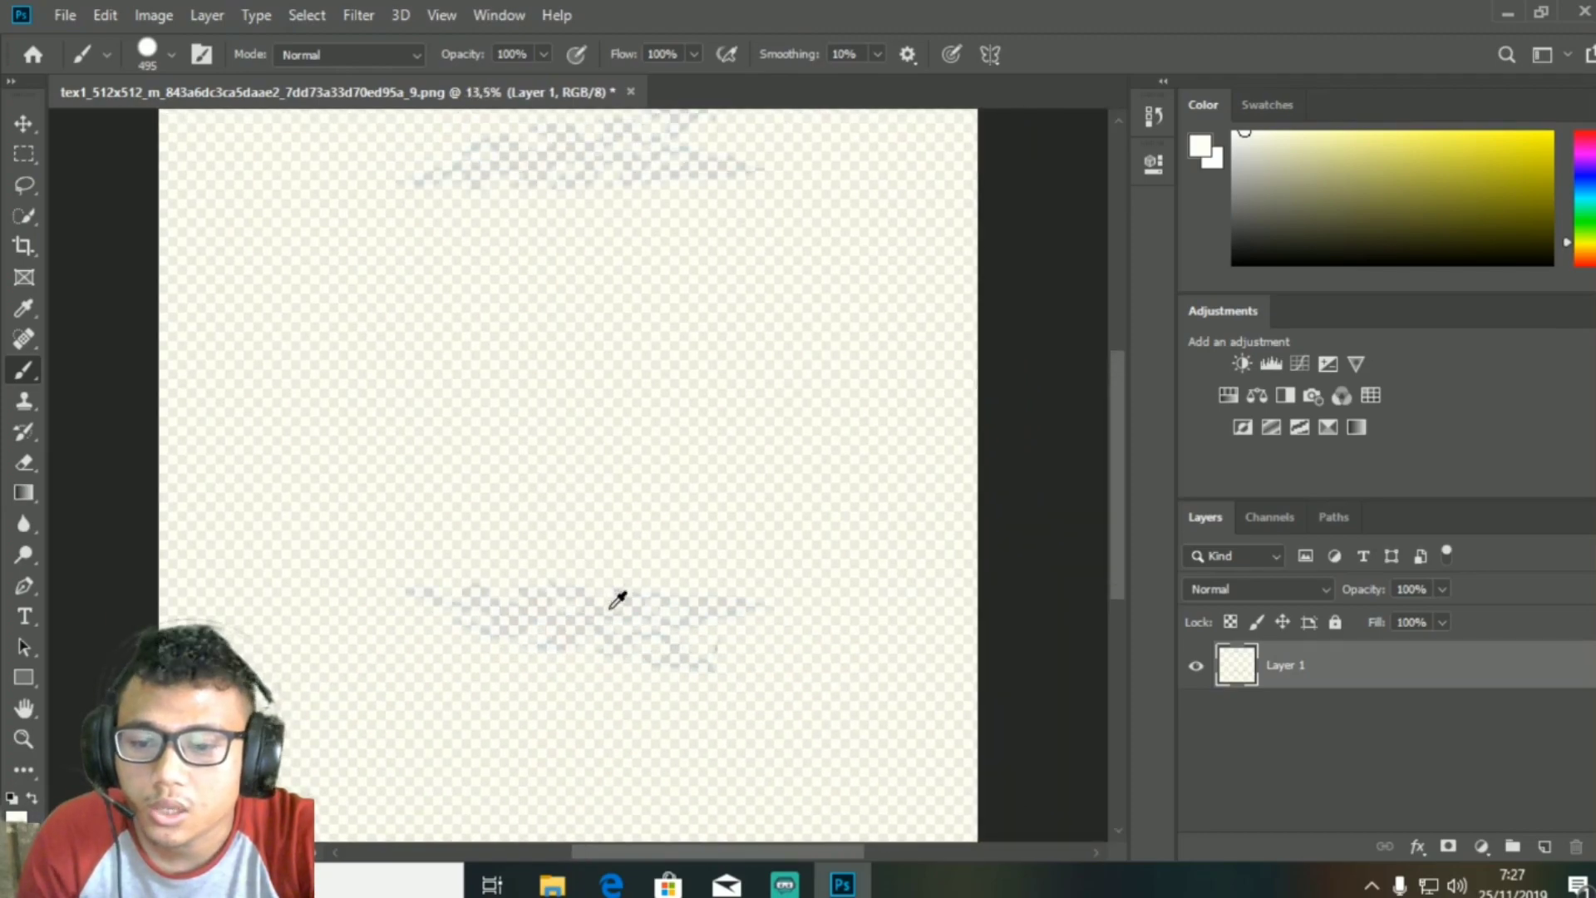
scroll(548, 559, "down", 2)
scroll(542, 539, "up", 1)
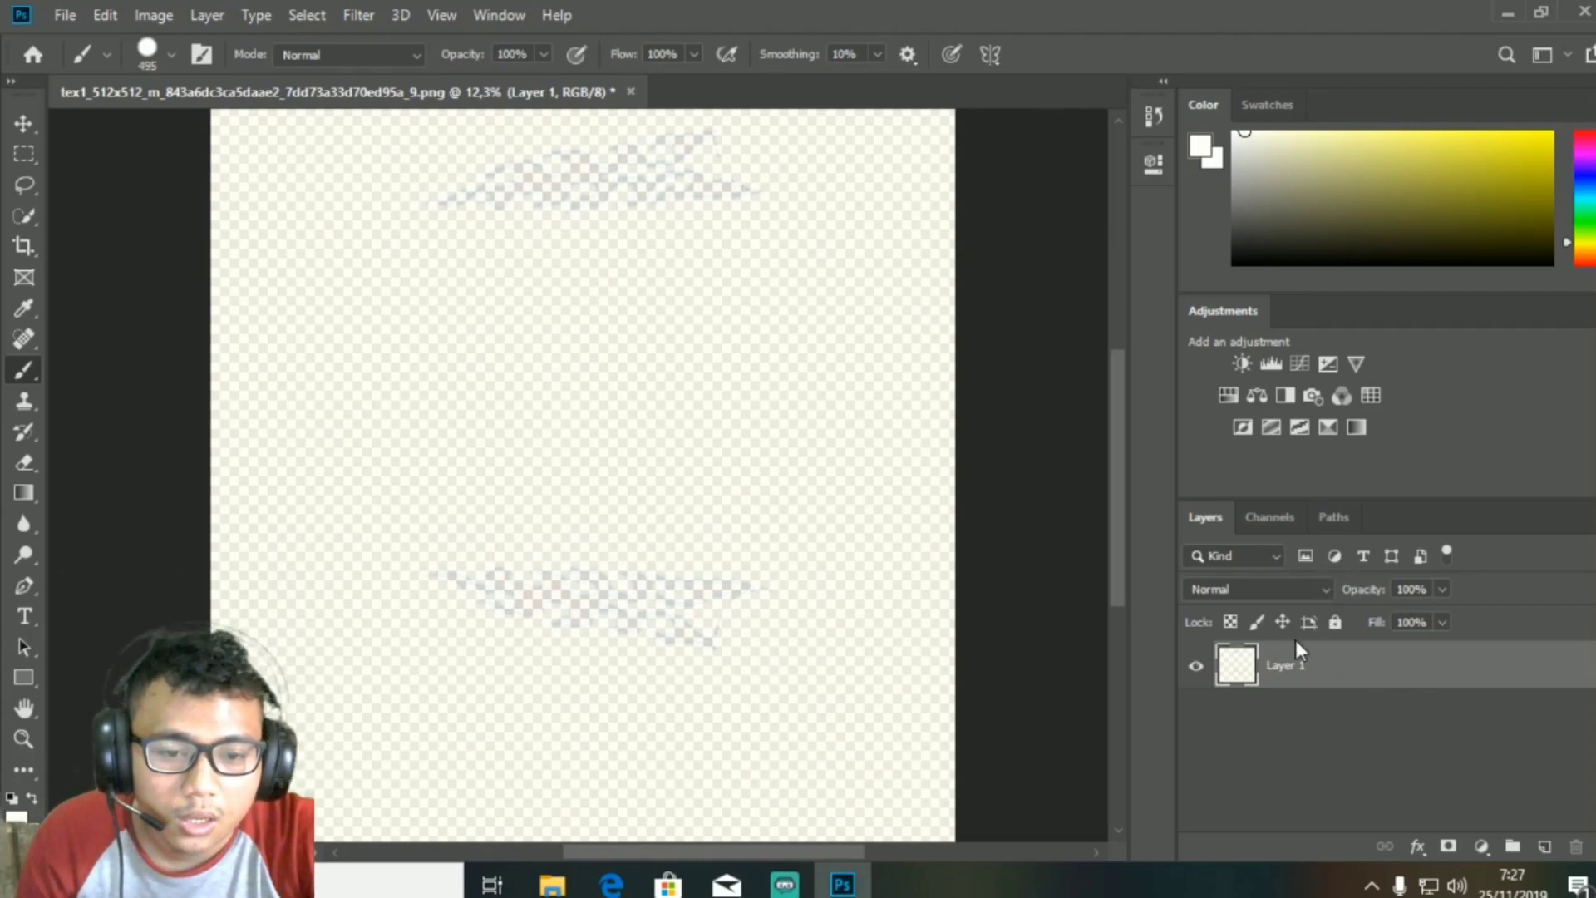
right_click(1287, 667)
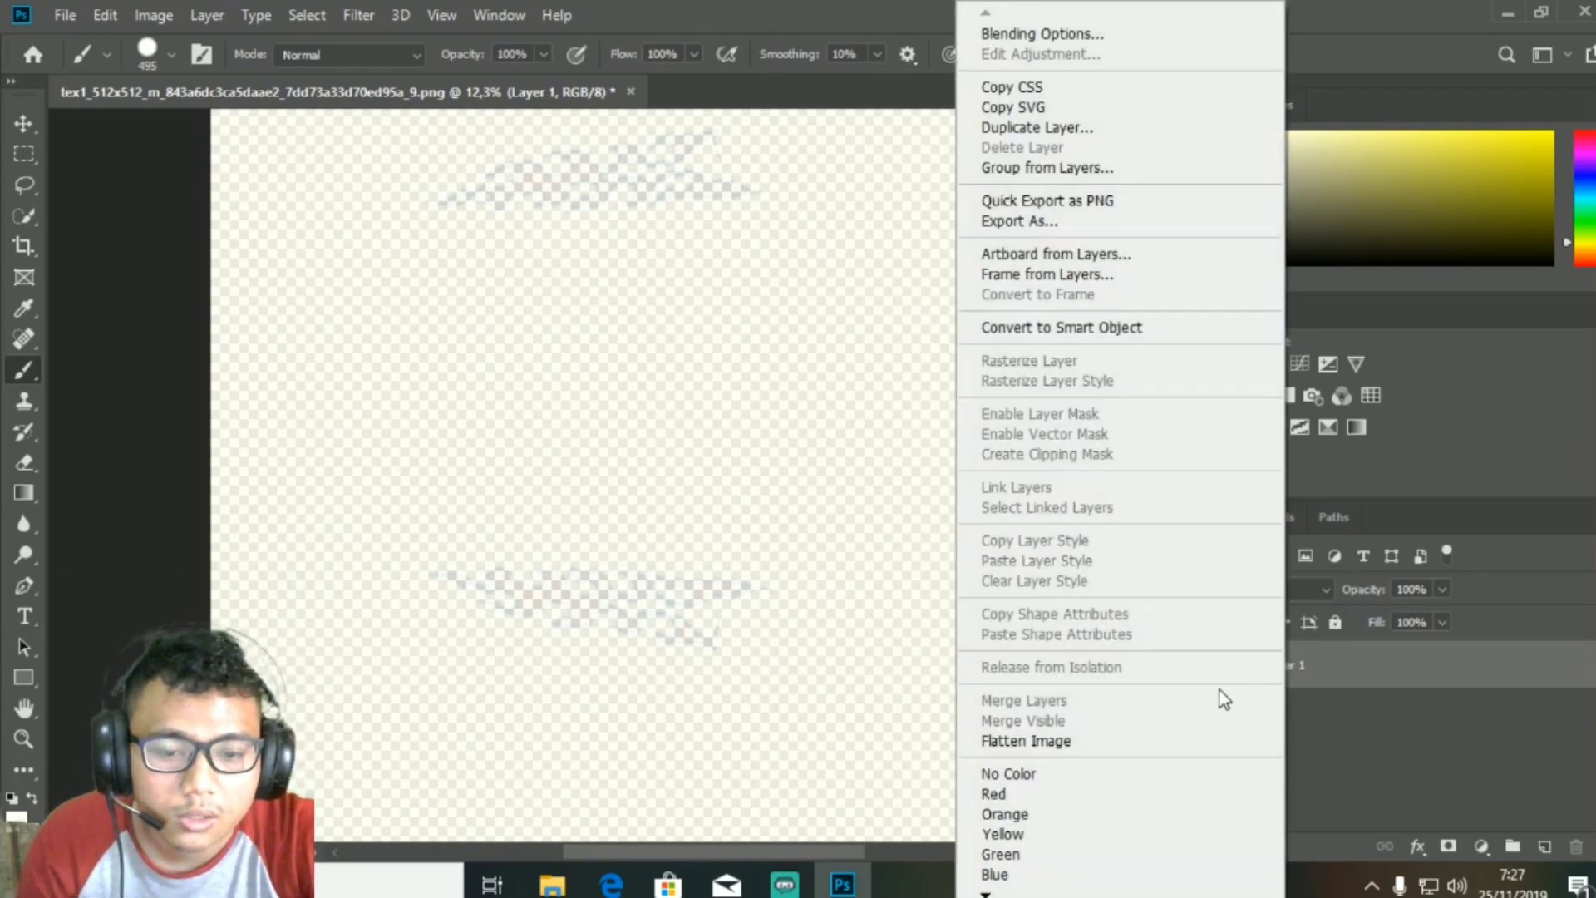
left_click(1094, 743)
scroll(485, 500, "down", 1)
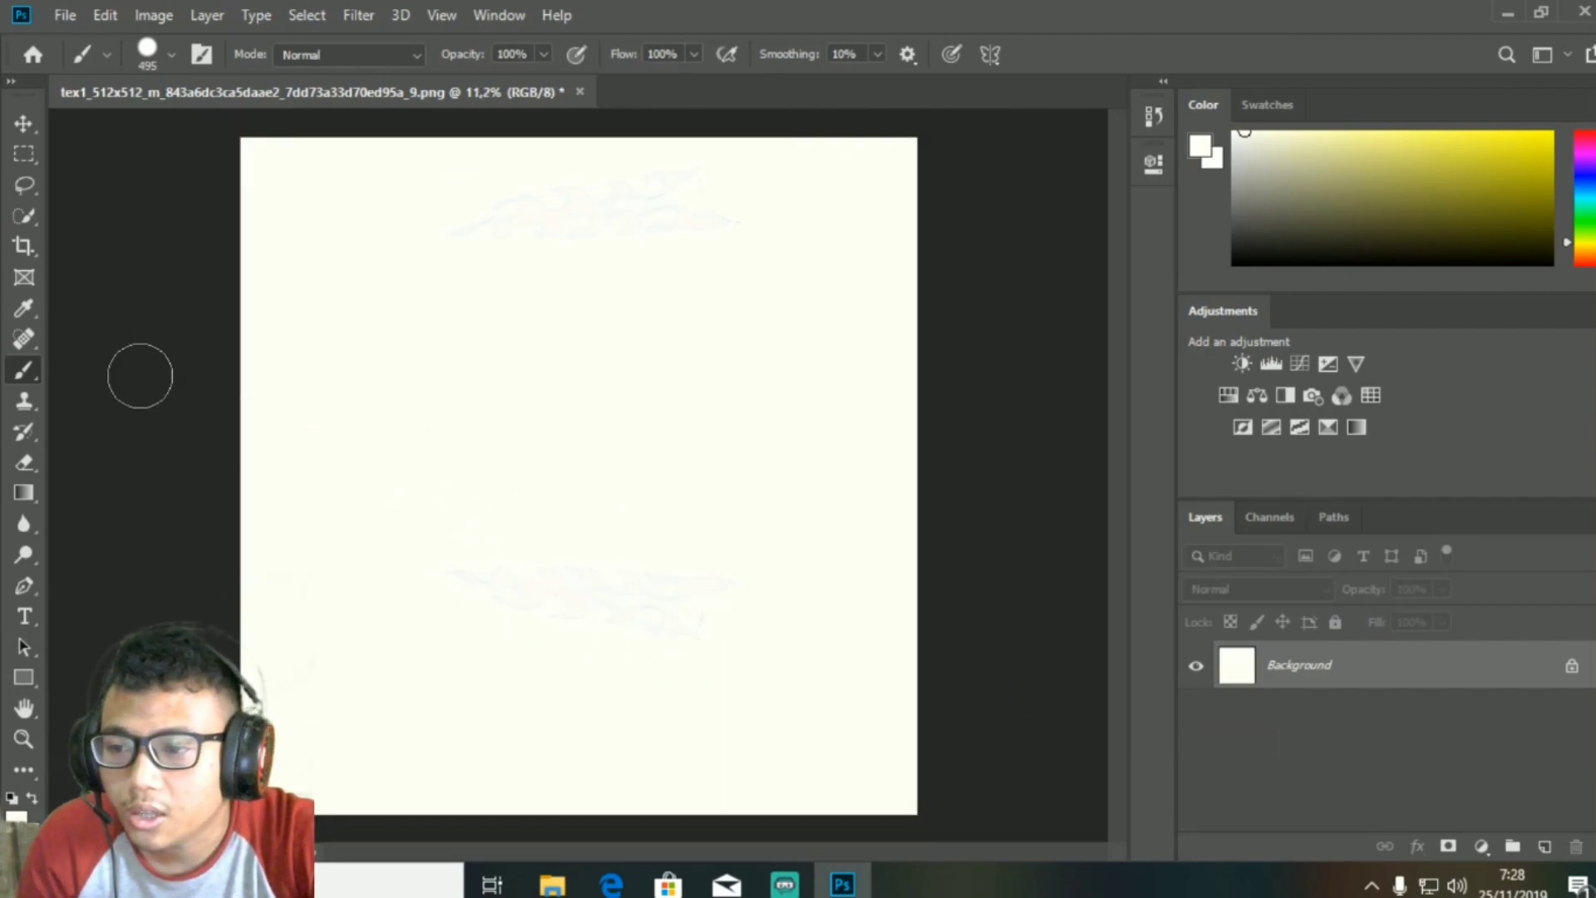
Set up a black brush of 18 px and put a small mark on both the upper and the lower faint decal
right_click(29, 374)
left_click(70, 373)
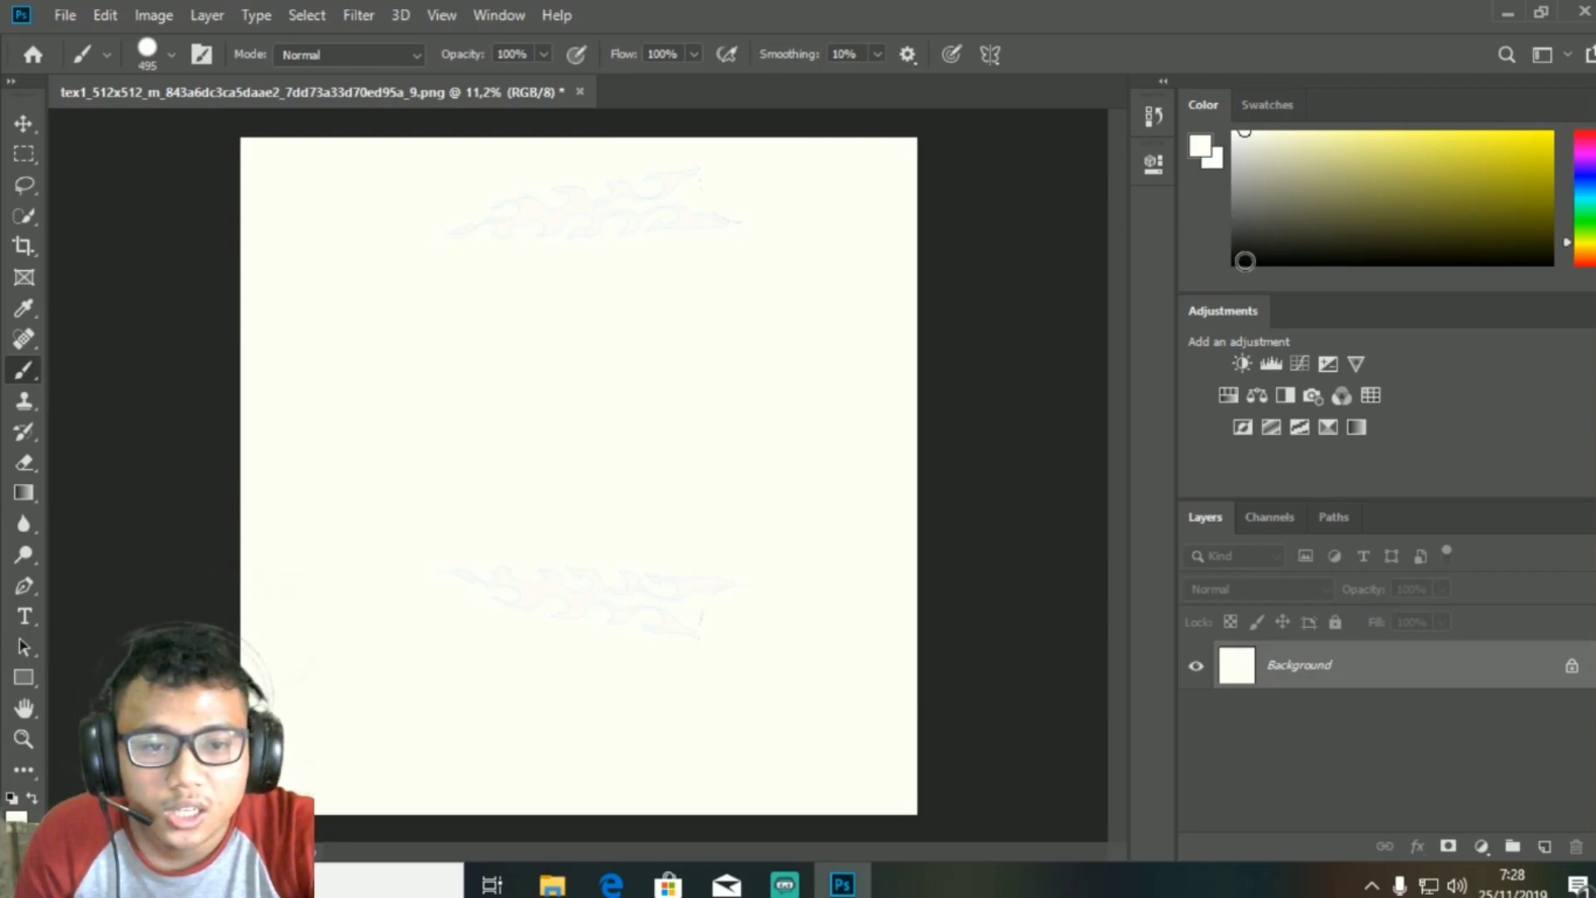
right_click(595, 588)
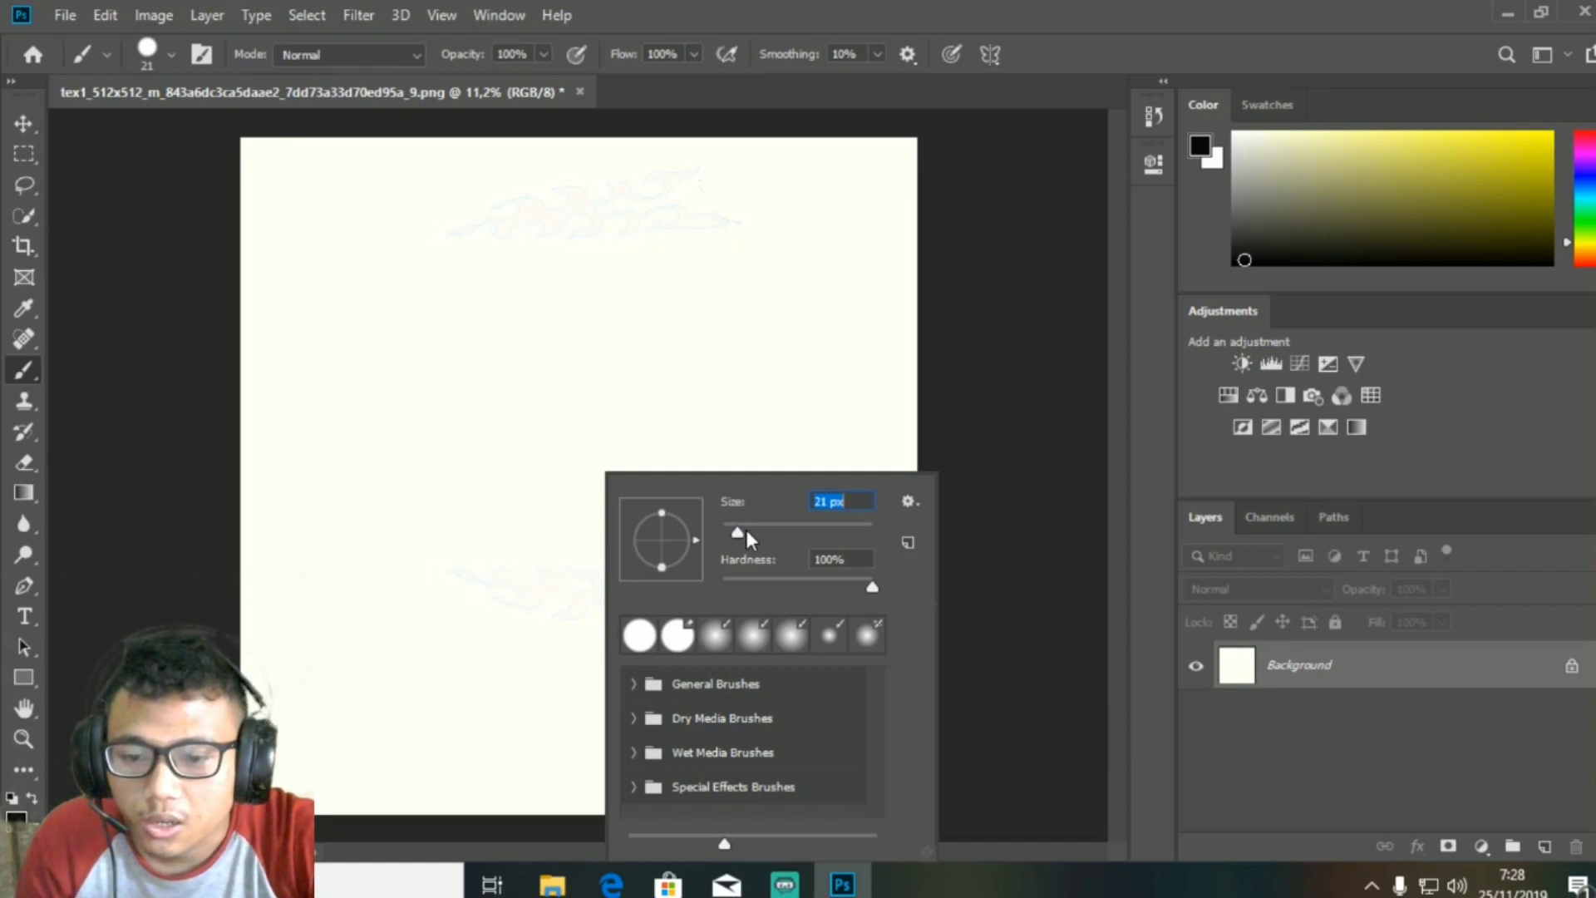
key("Return")
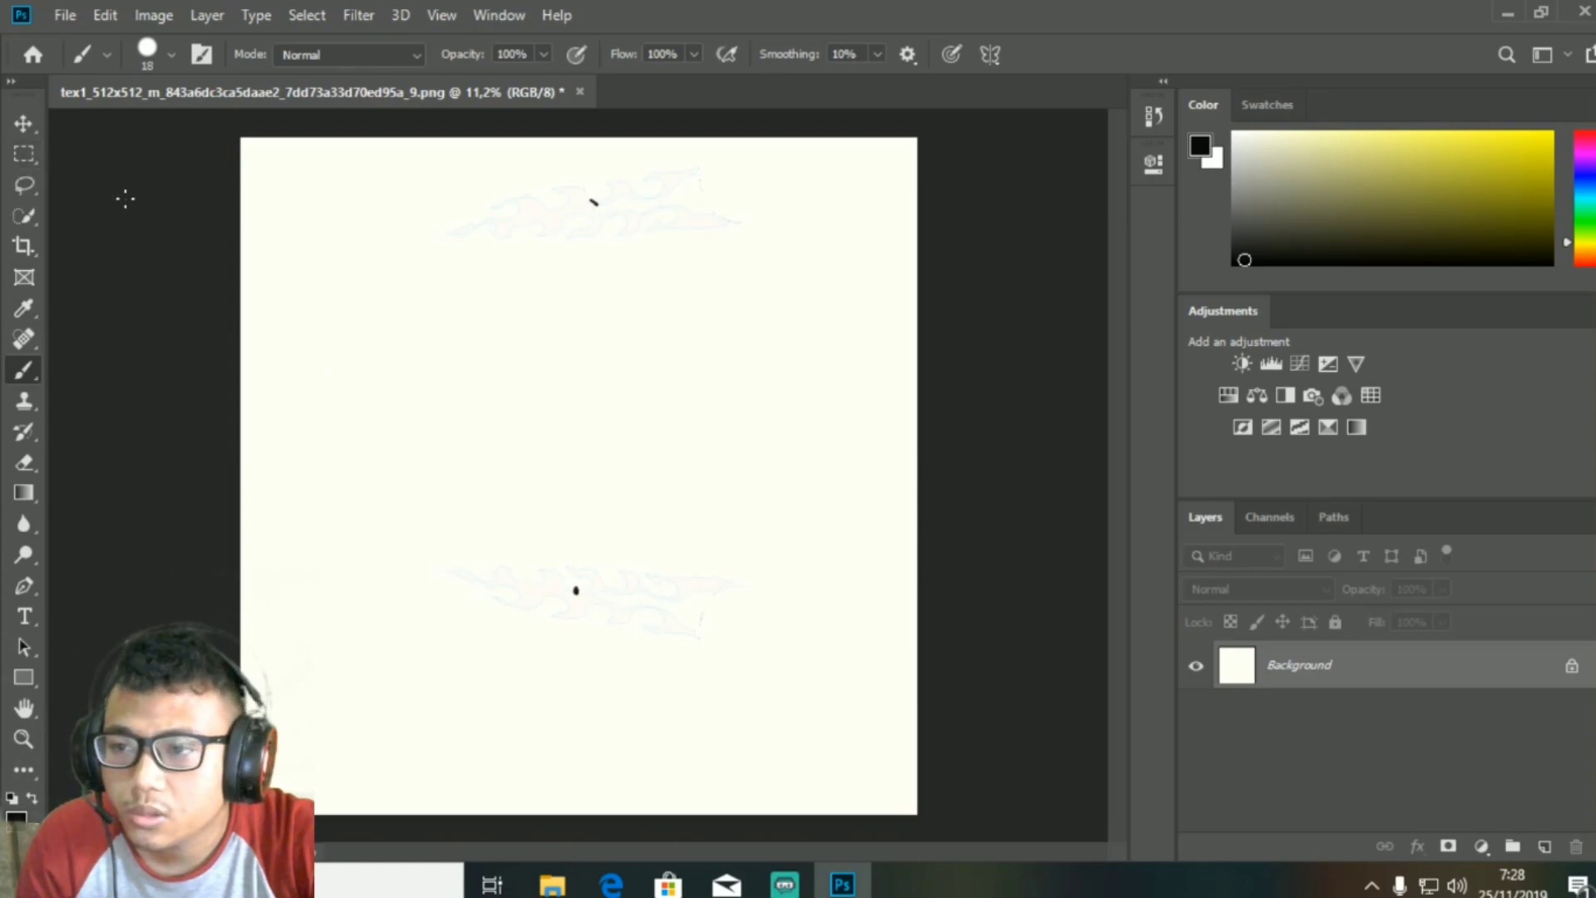
Open the picture 5ddb195139e57 from the Downloads folder
left_click(58, 17)
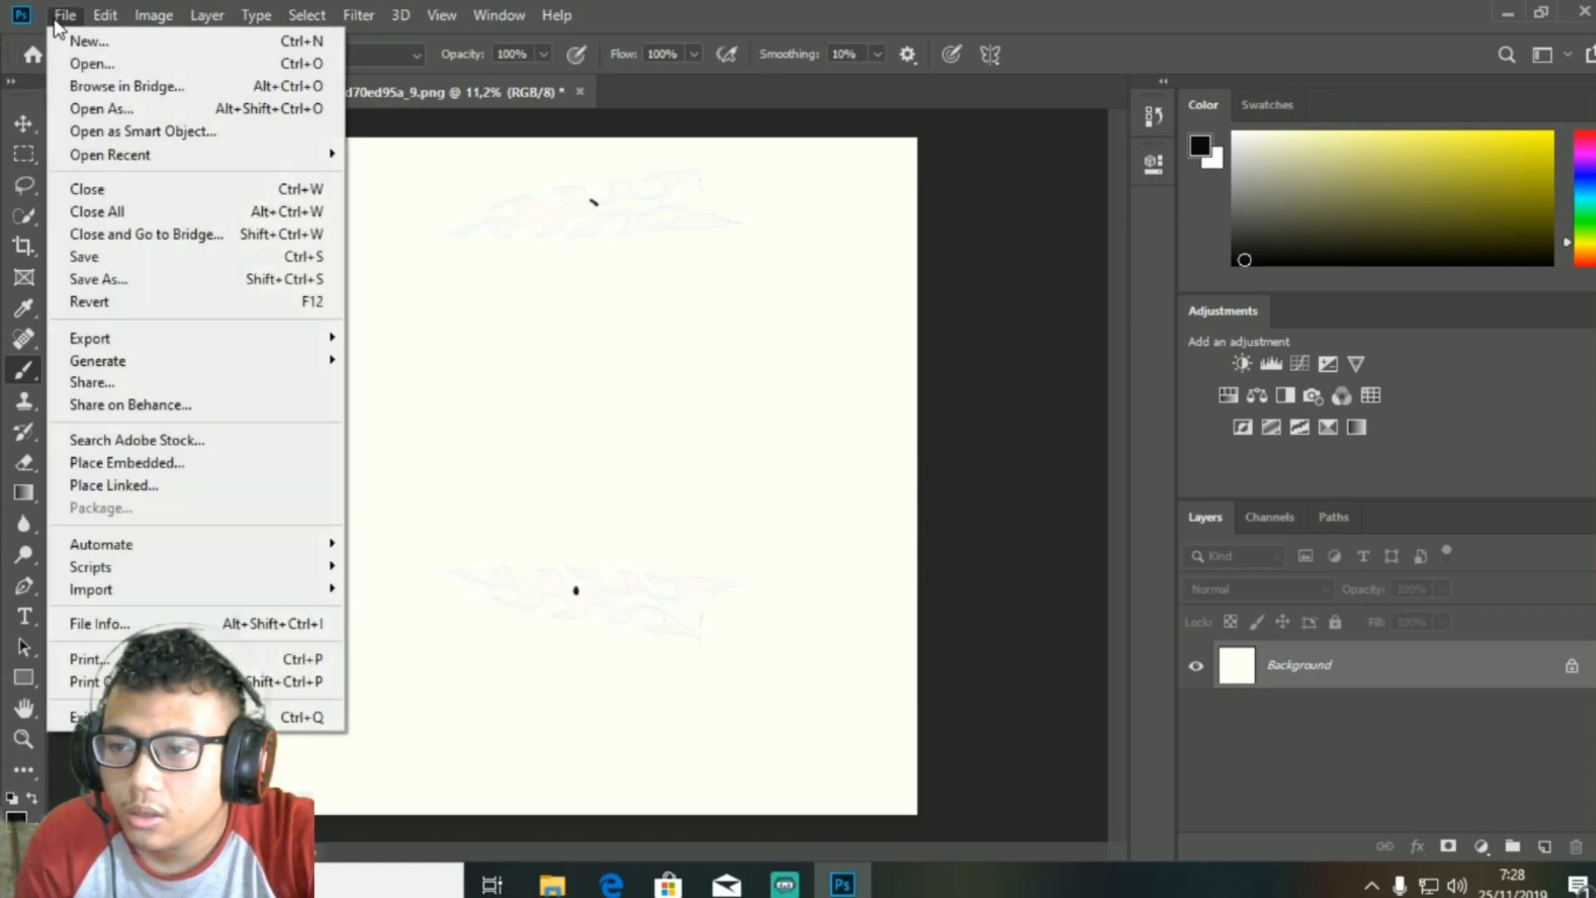
mouse_move(105, 15)
left_click(986, 157)
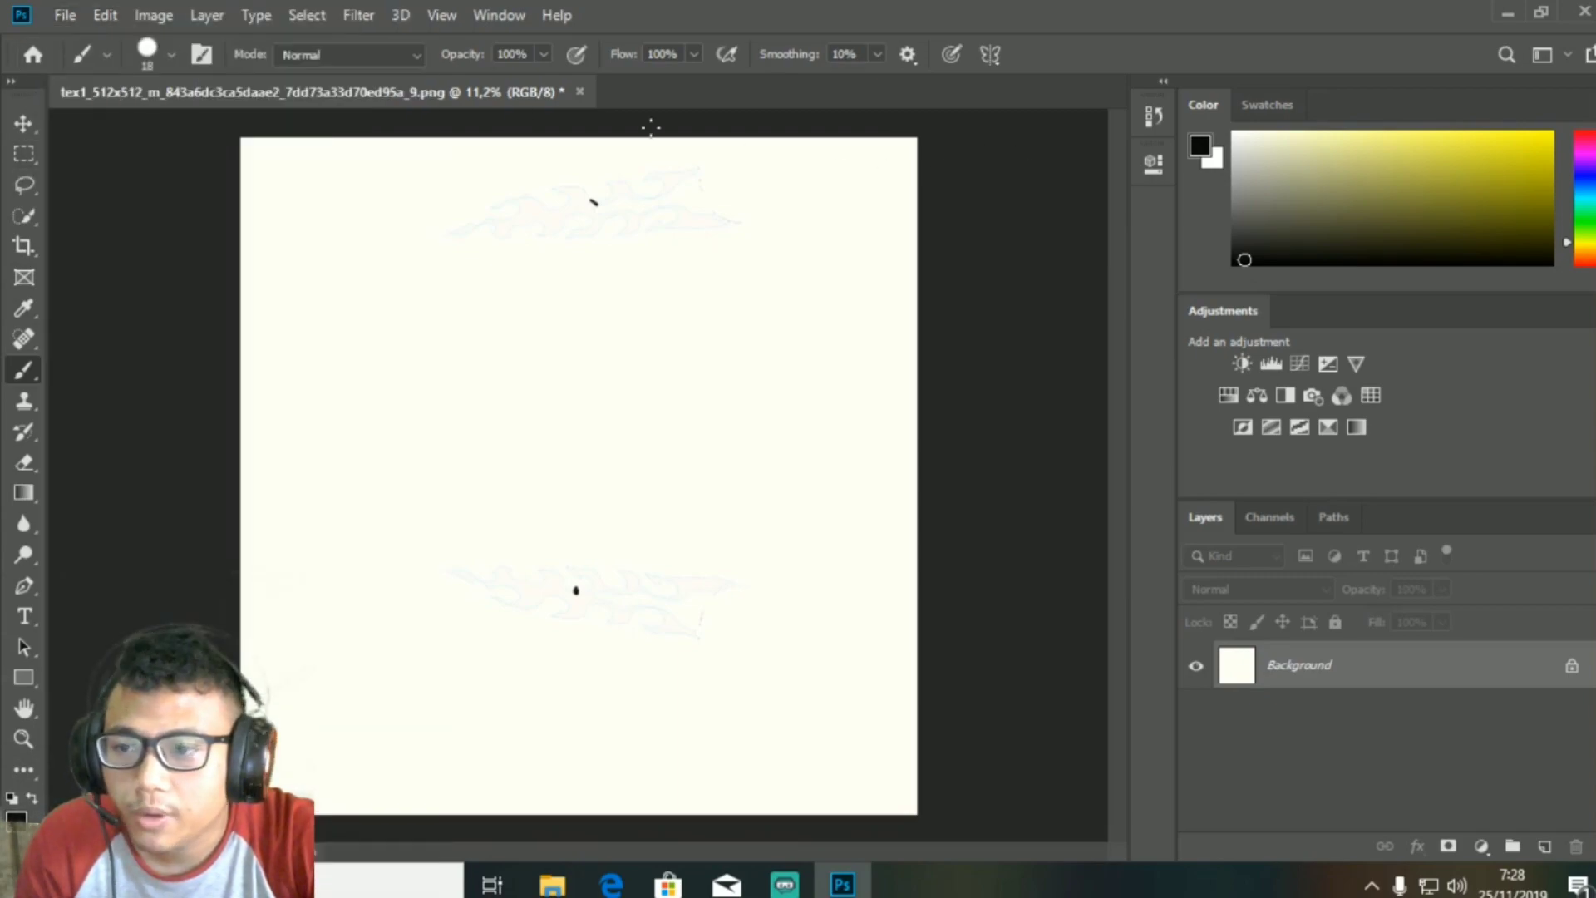
left_click(64, 15)
left_click(86, 61)
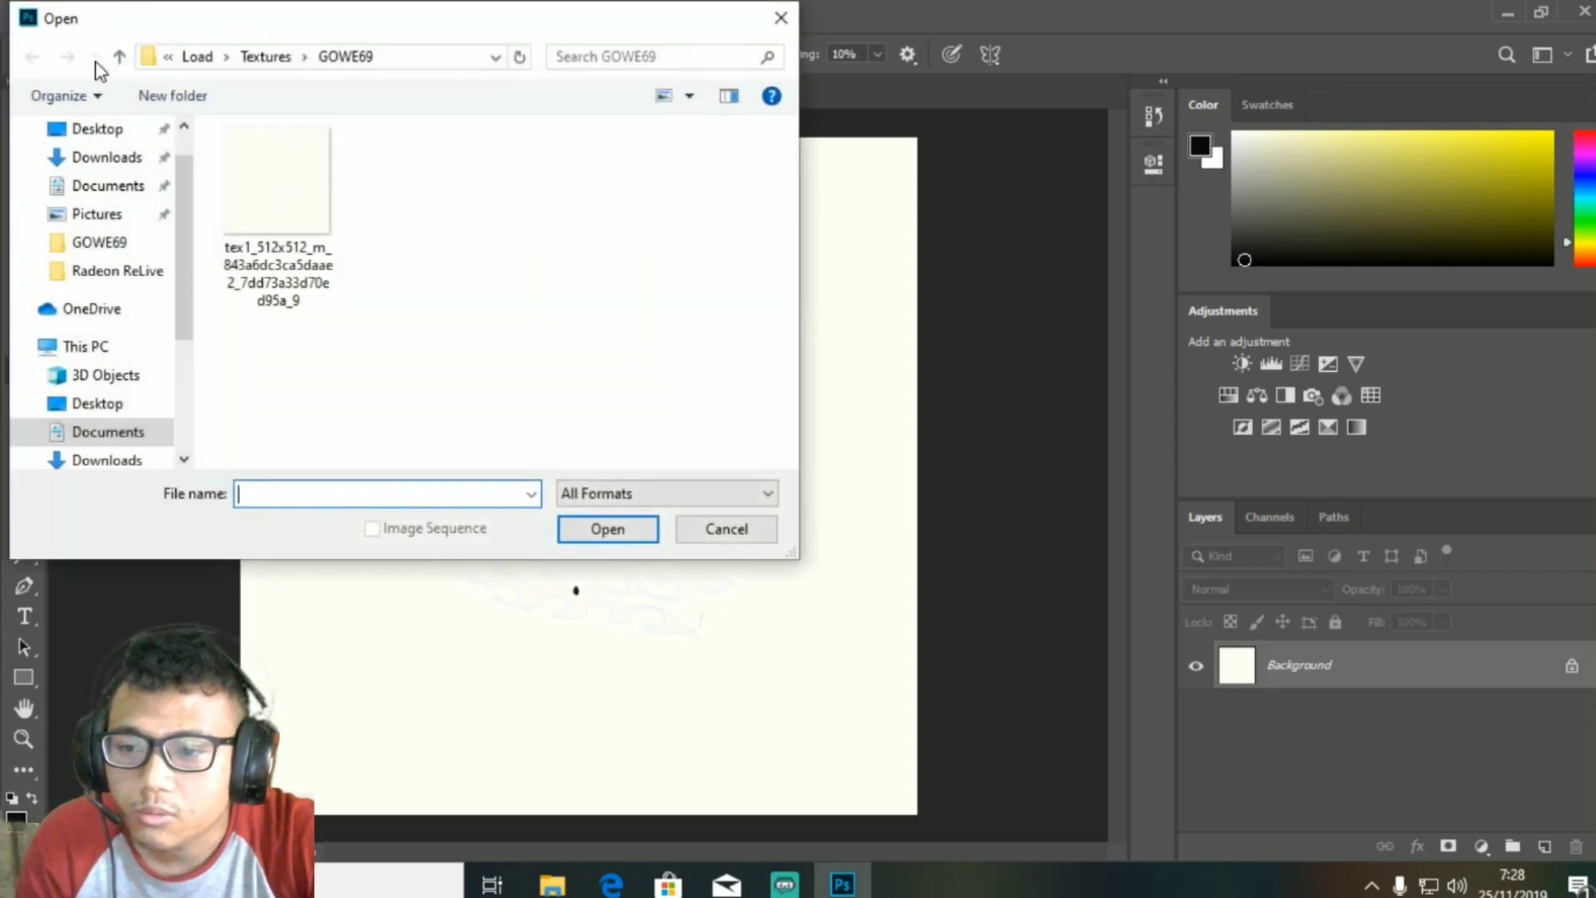
left_click(133, 162)
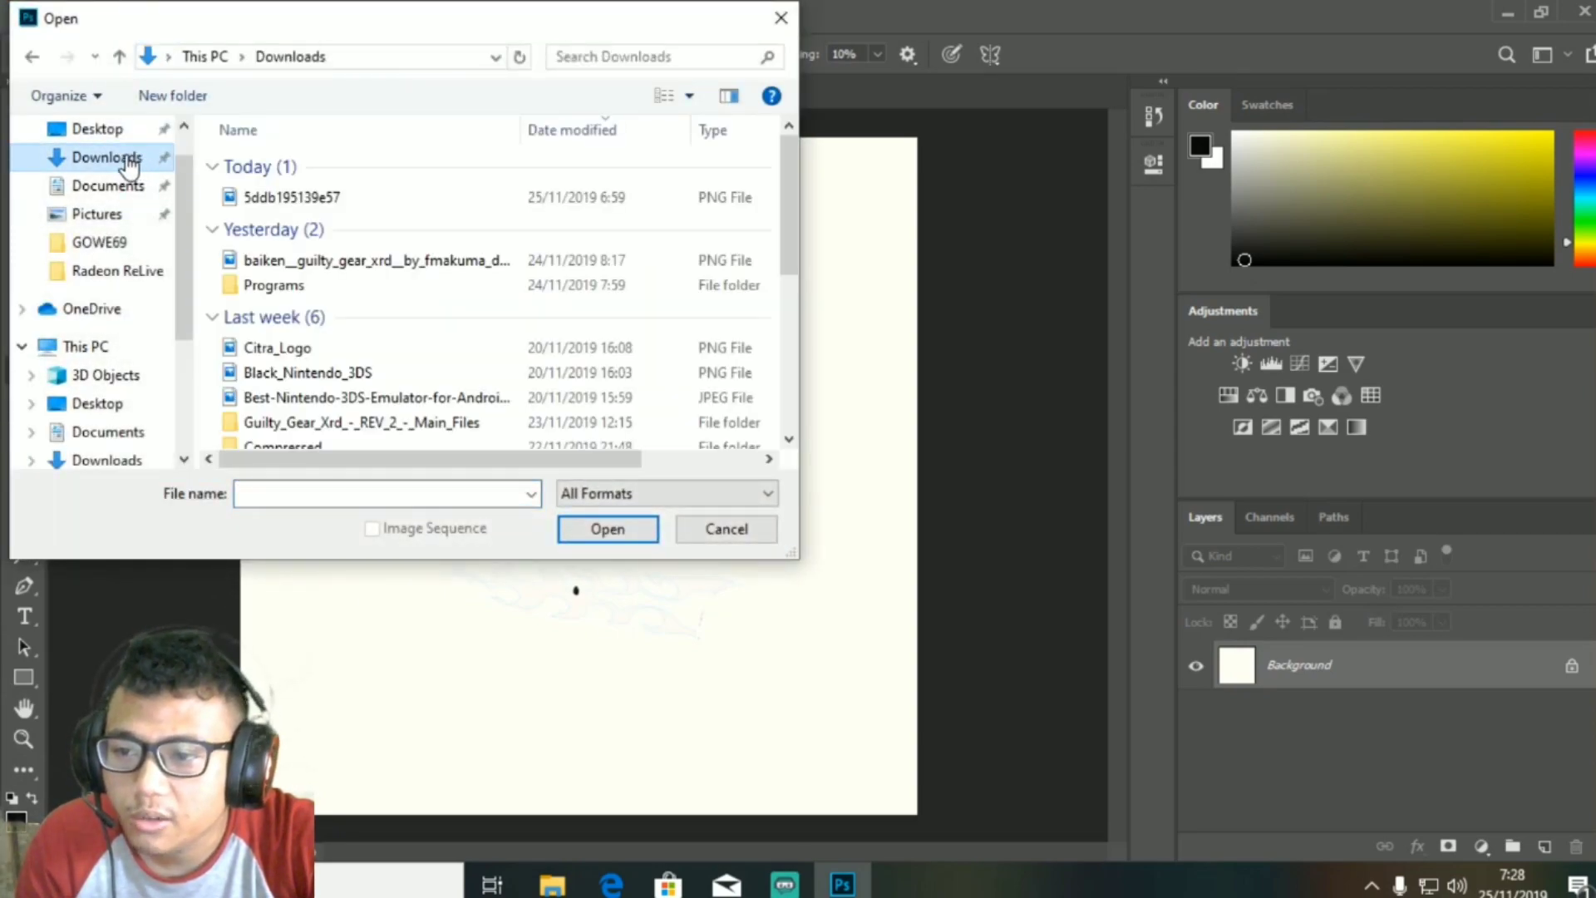
left_click(291, 198)
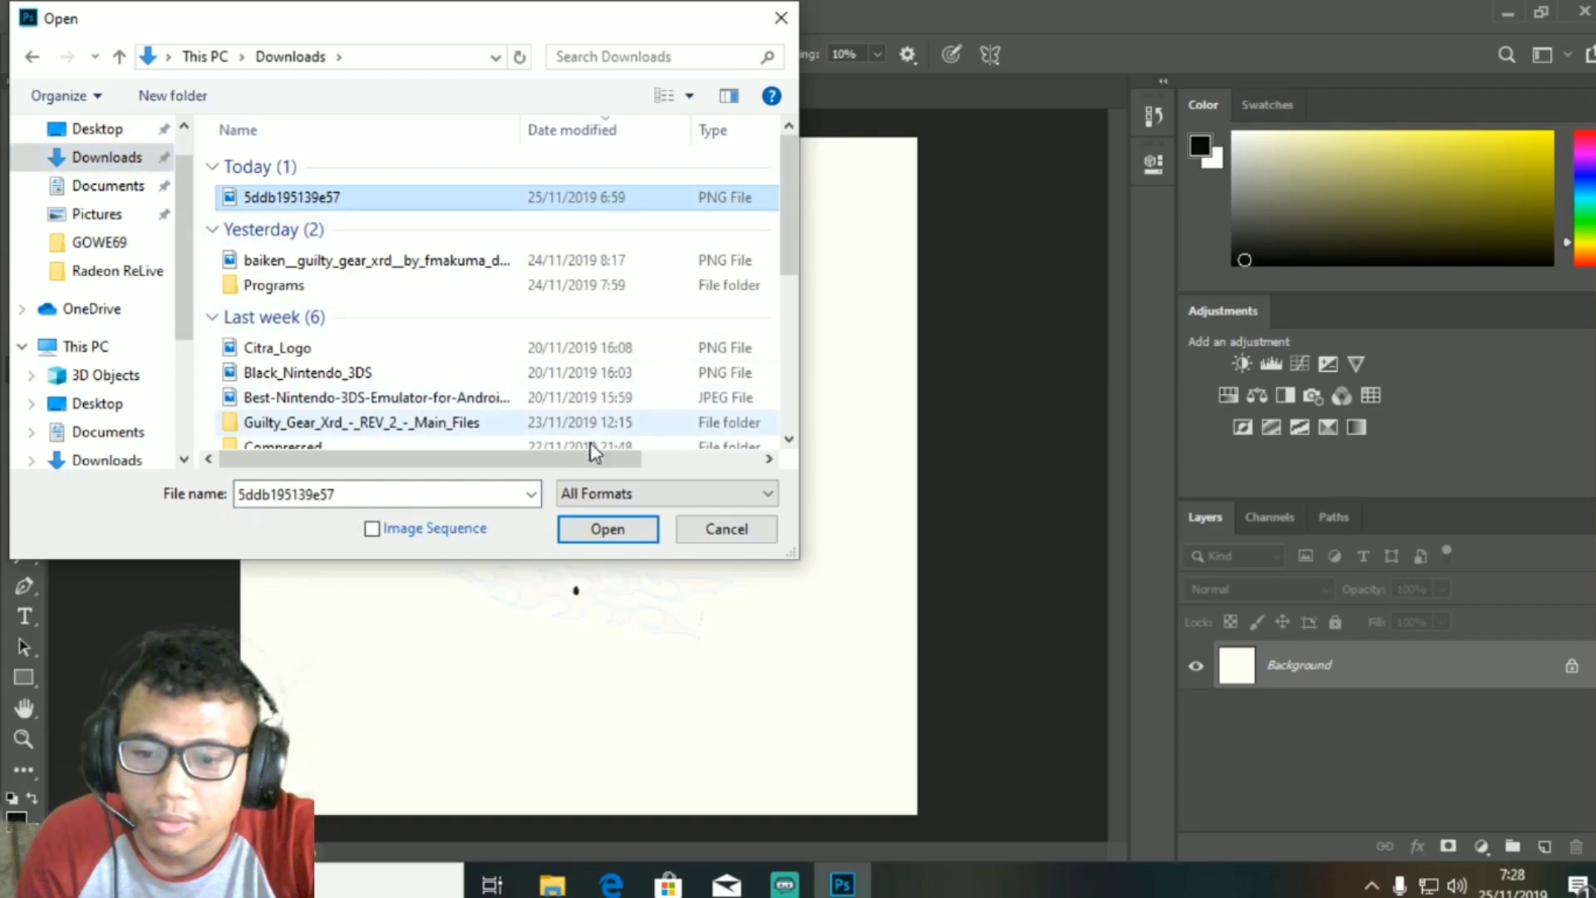
left_click(608, 528)
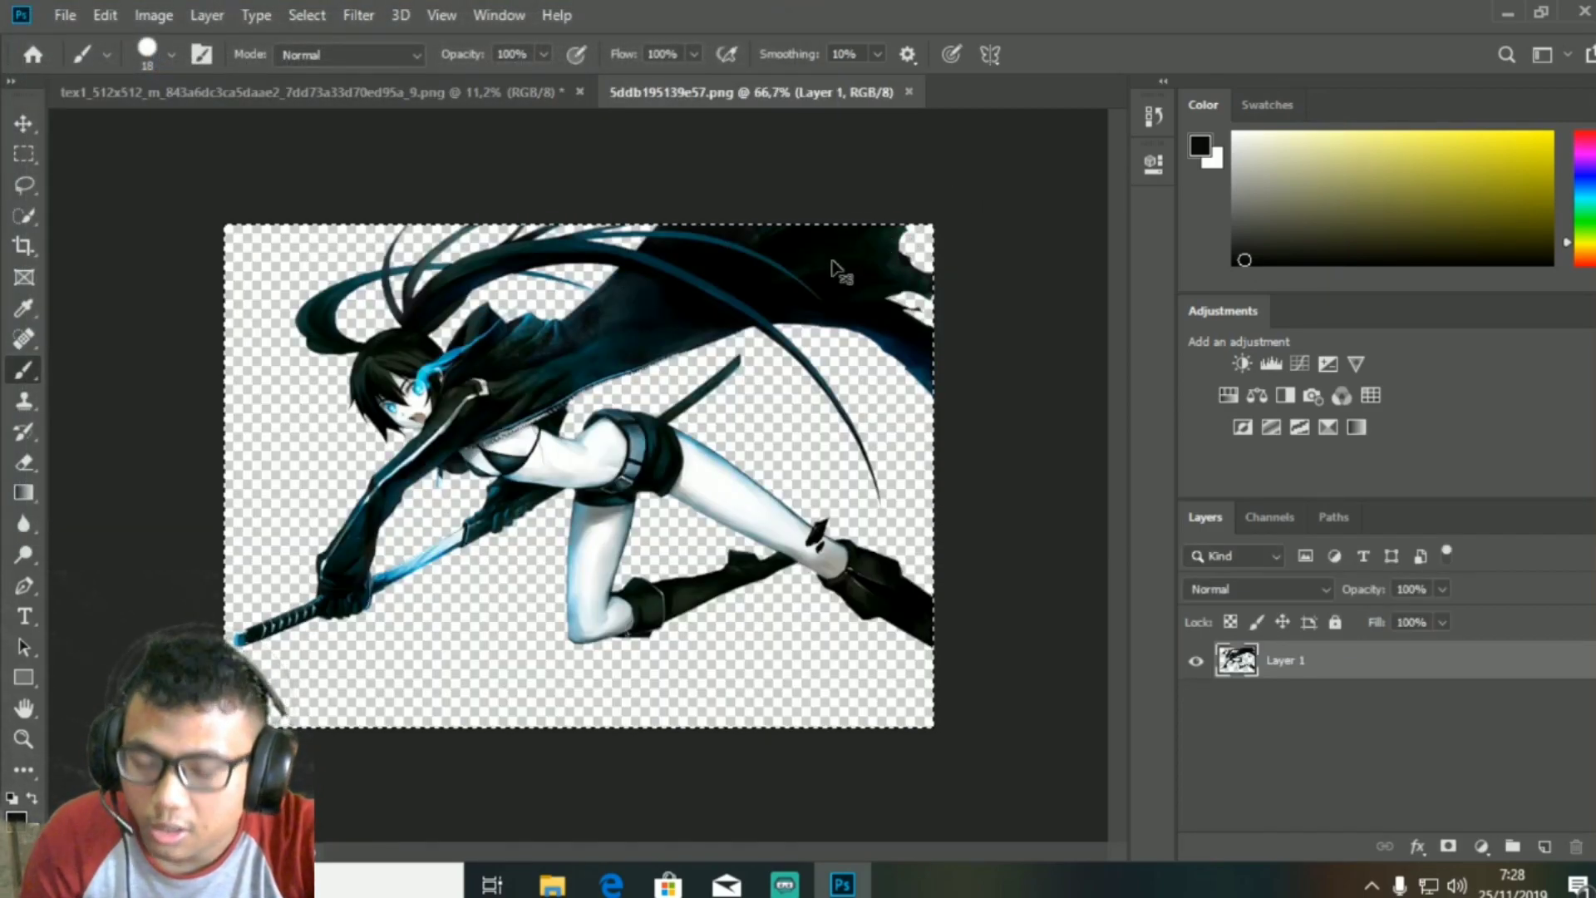
Paste the copied character picture into the texture document, enlarge it slightly and place it over the lower decal
left_click(509, 93)
key("ctrl+v")
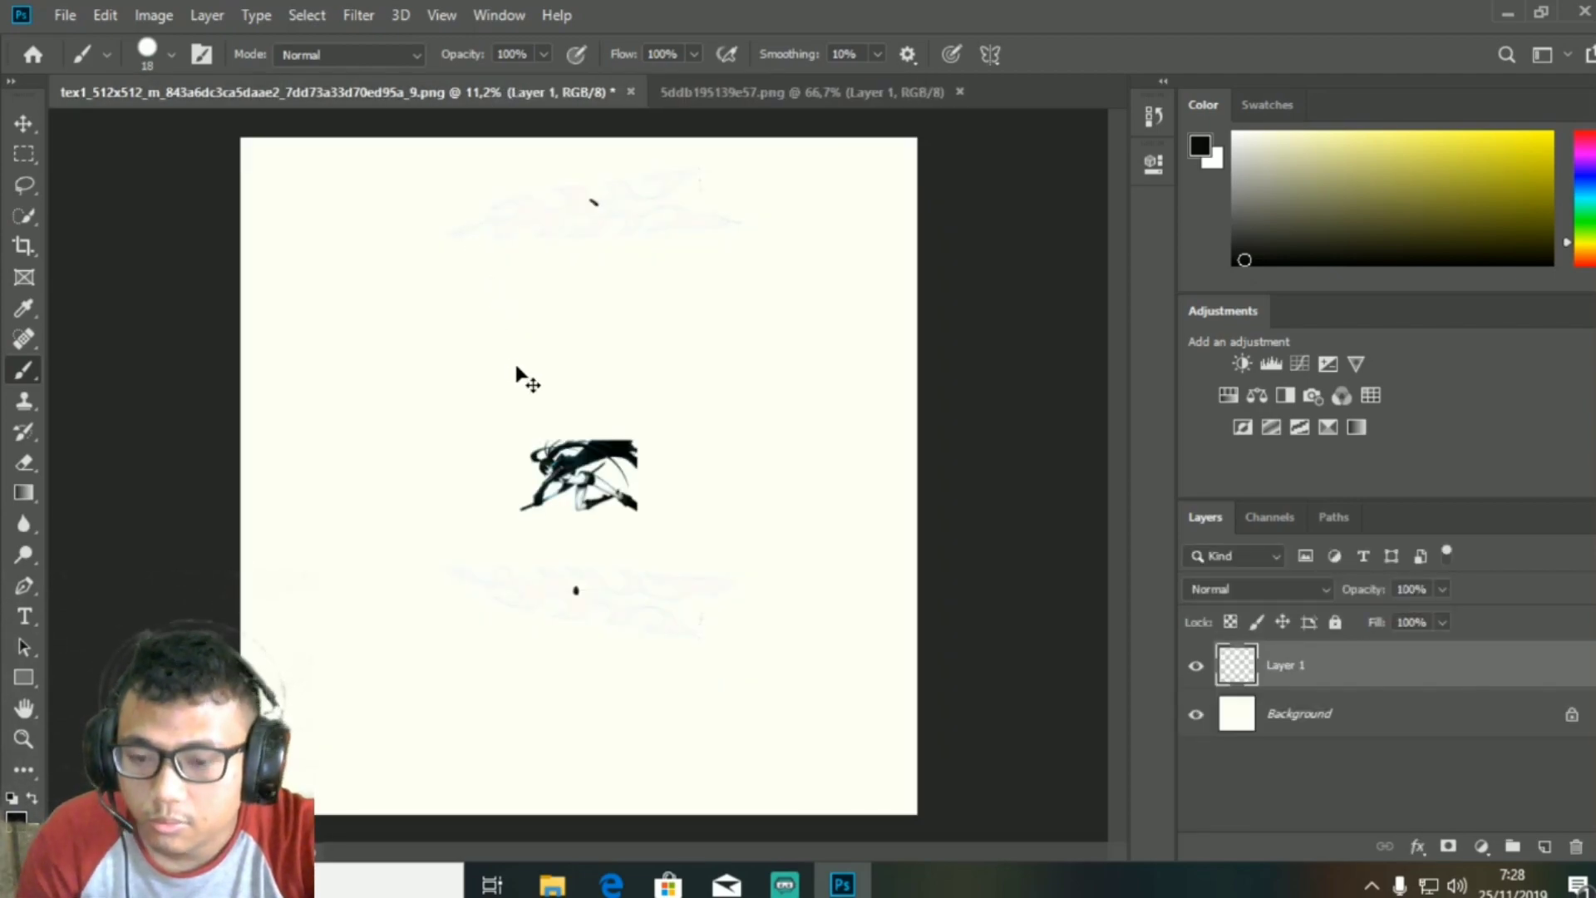
key("ctrl+t")
left_click_drag(576, 465, 582, 593)
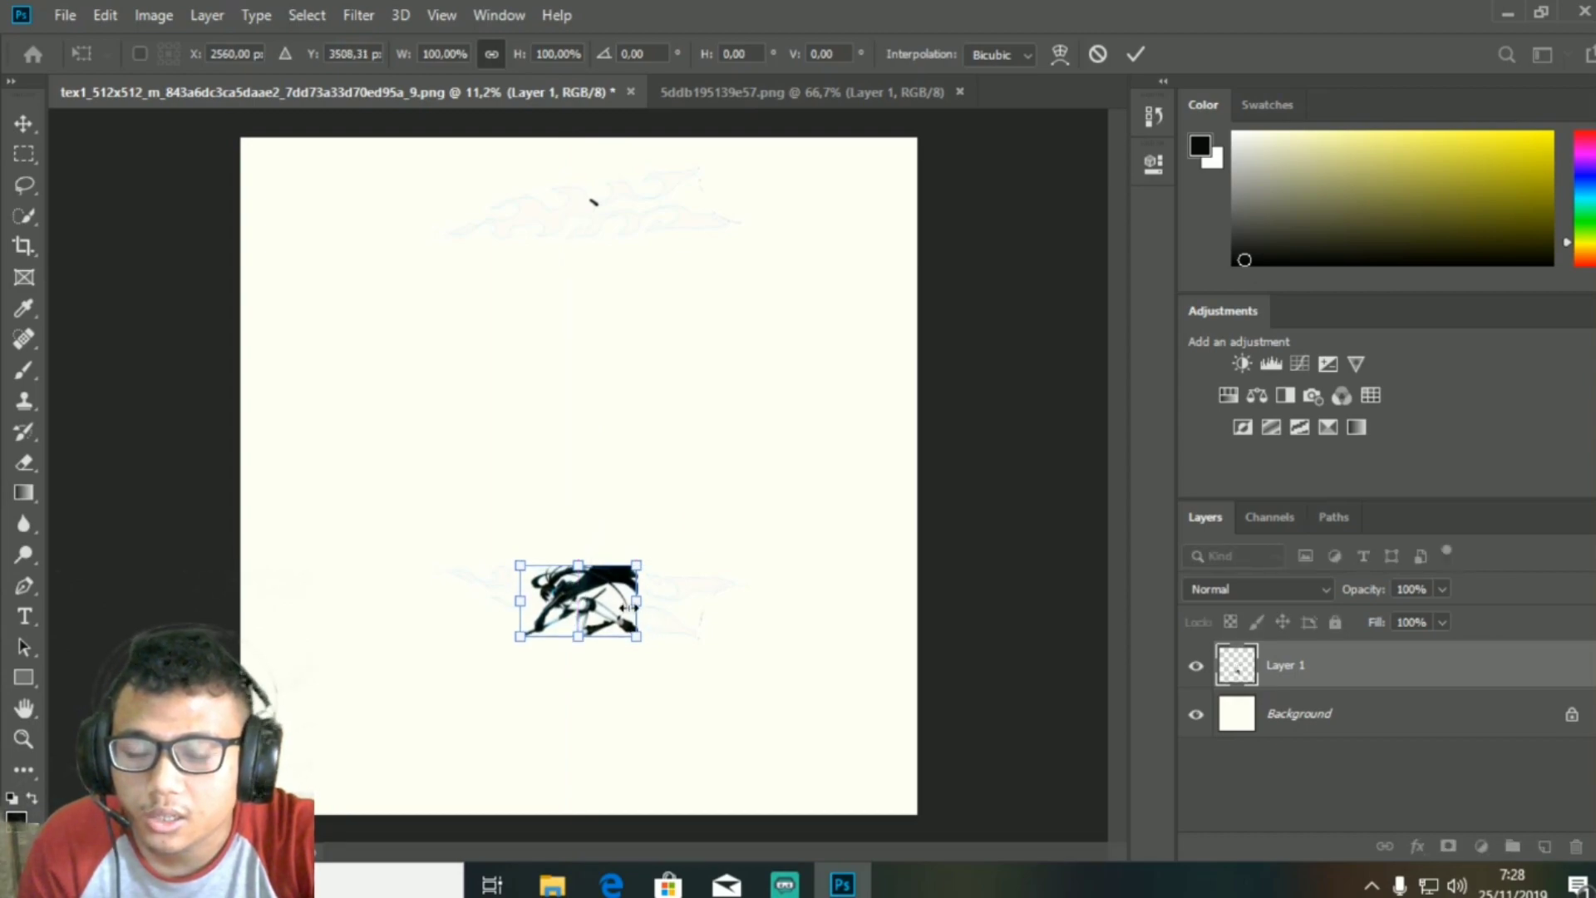
left_click_drag(635, 638, 674, 659)
left_click_drag(601, 600, 581, 571)
left_click_drag(649, 621, 662, 642)
left_click_drag(601, 596, 588, 597)
key("Return")
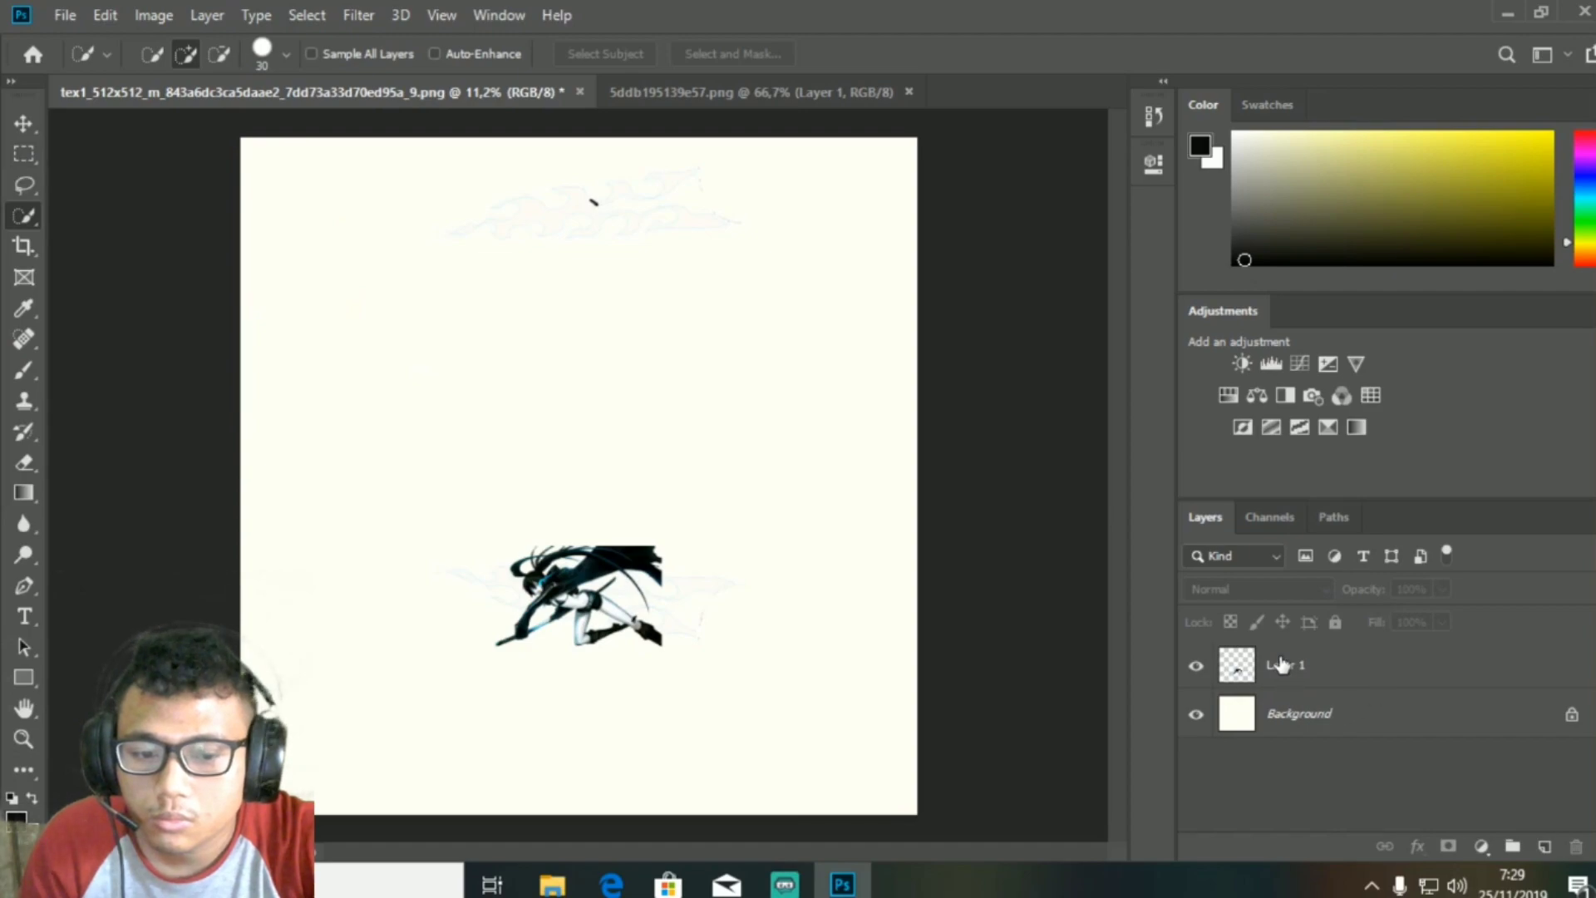
On the Background layer, paint over the lower decal beside the character with the sampled white and a 97 px brush
left_click(1281, 664)
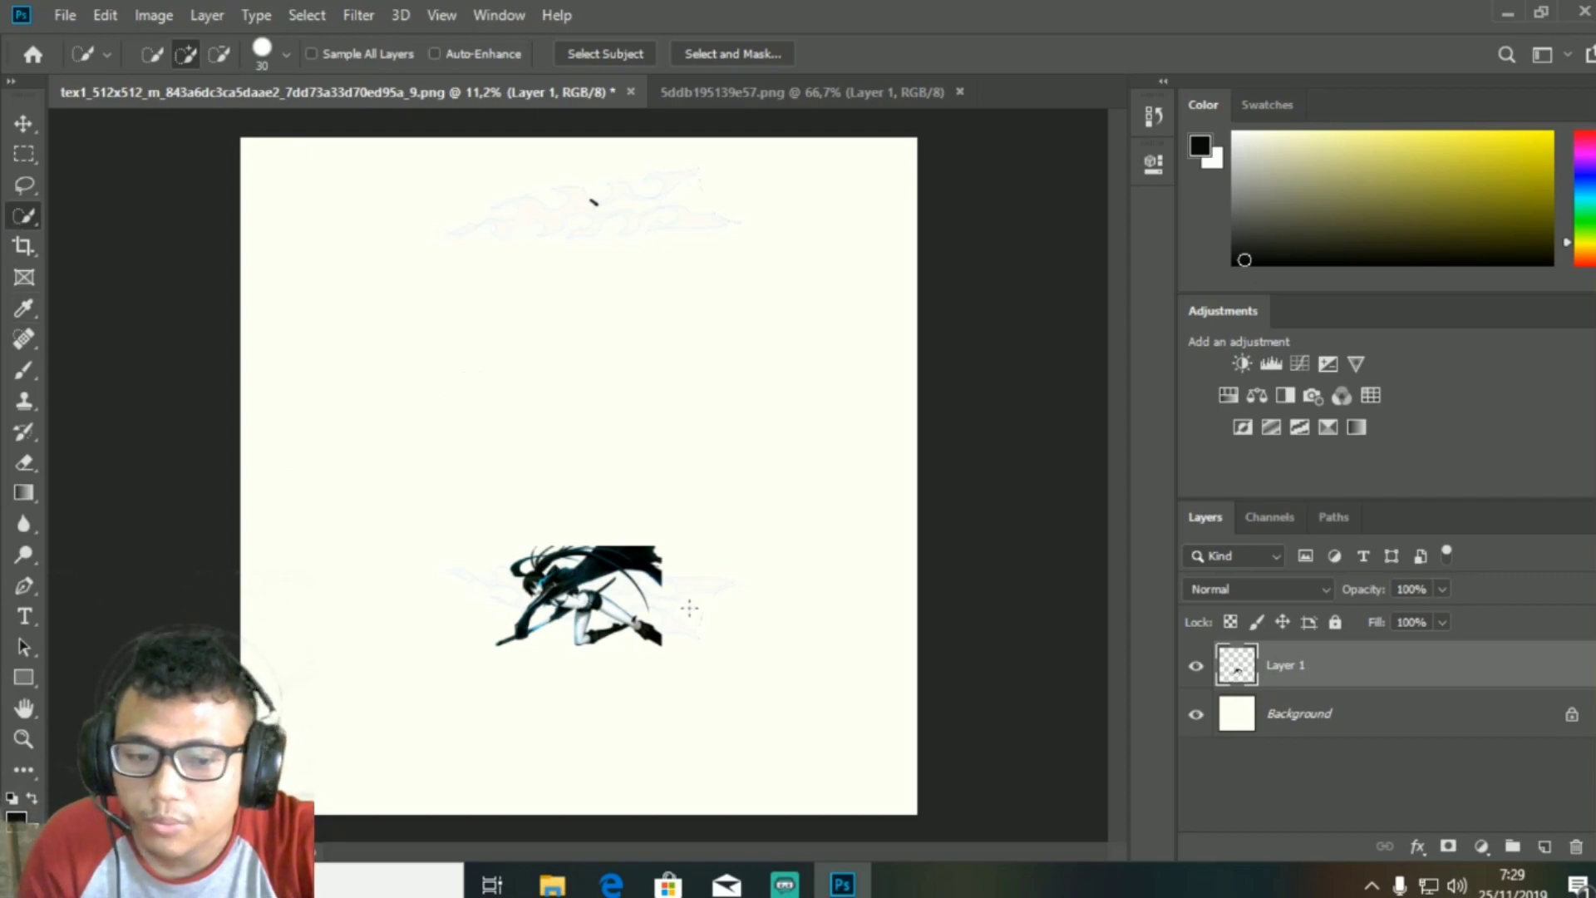
left_click(1295, 721)
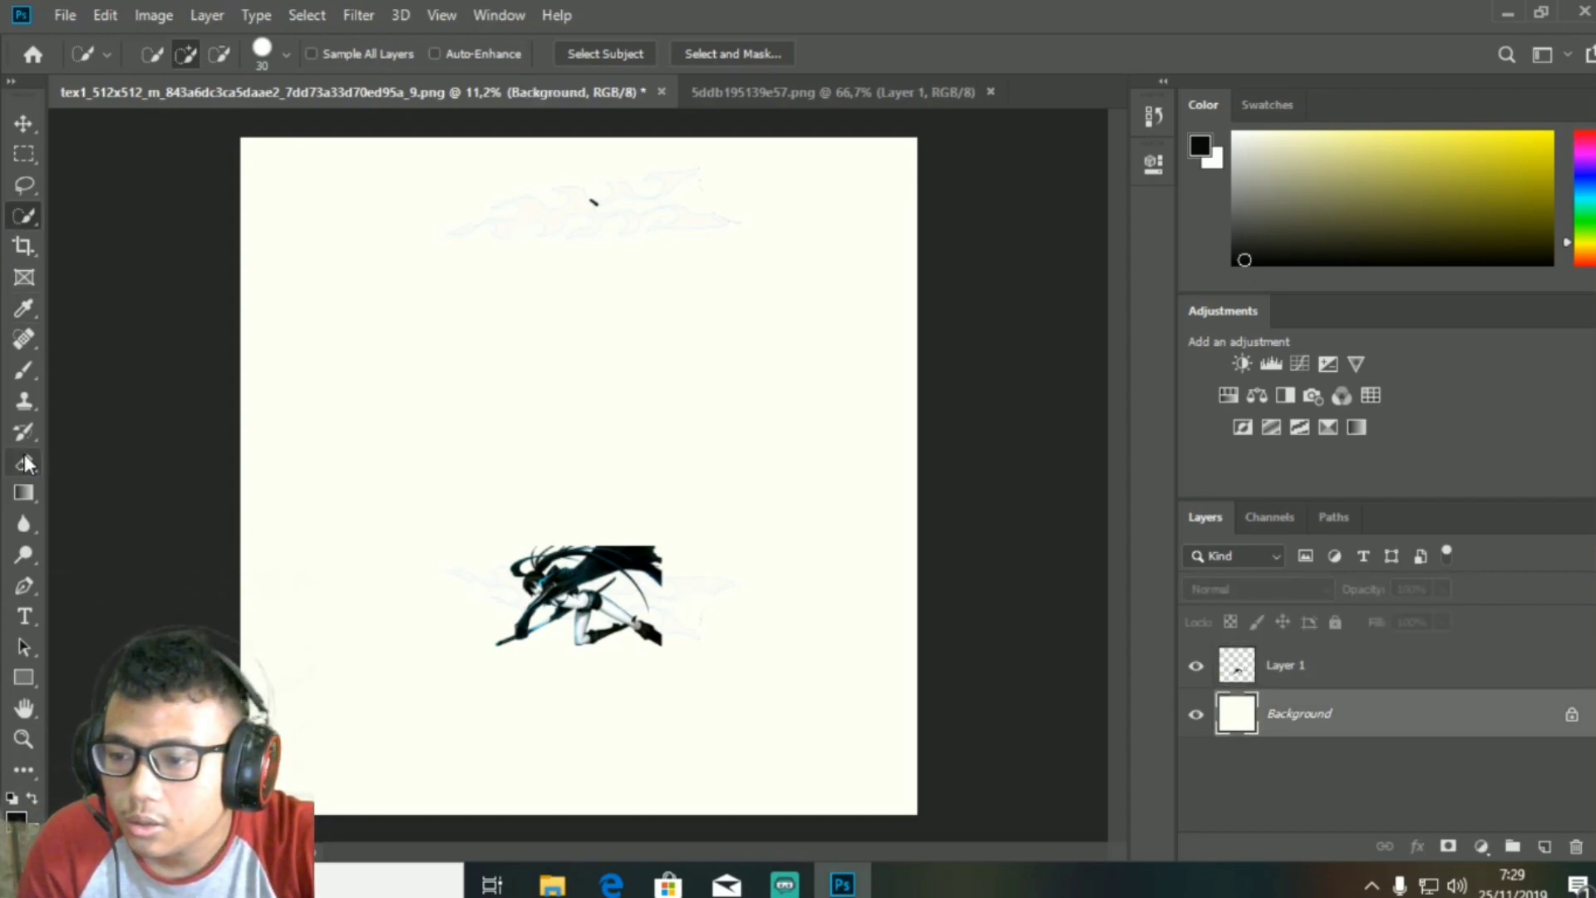
left_click(24, 370)
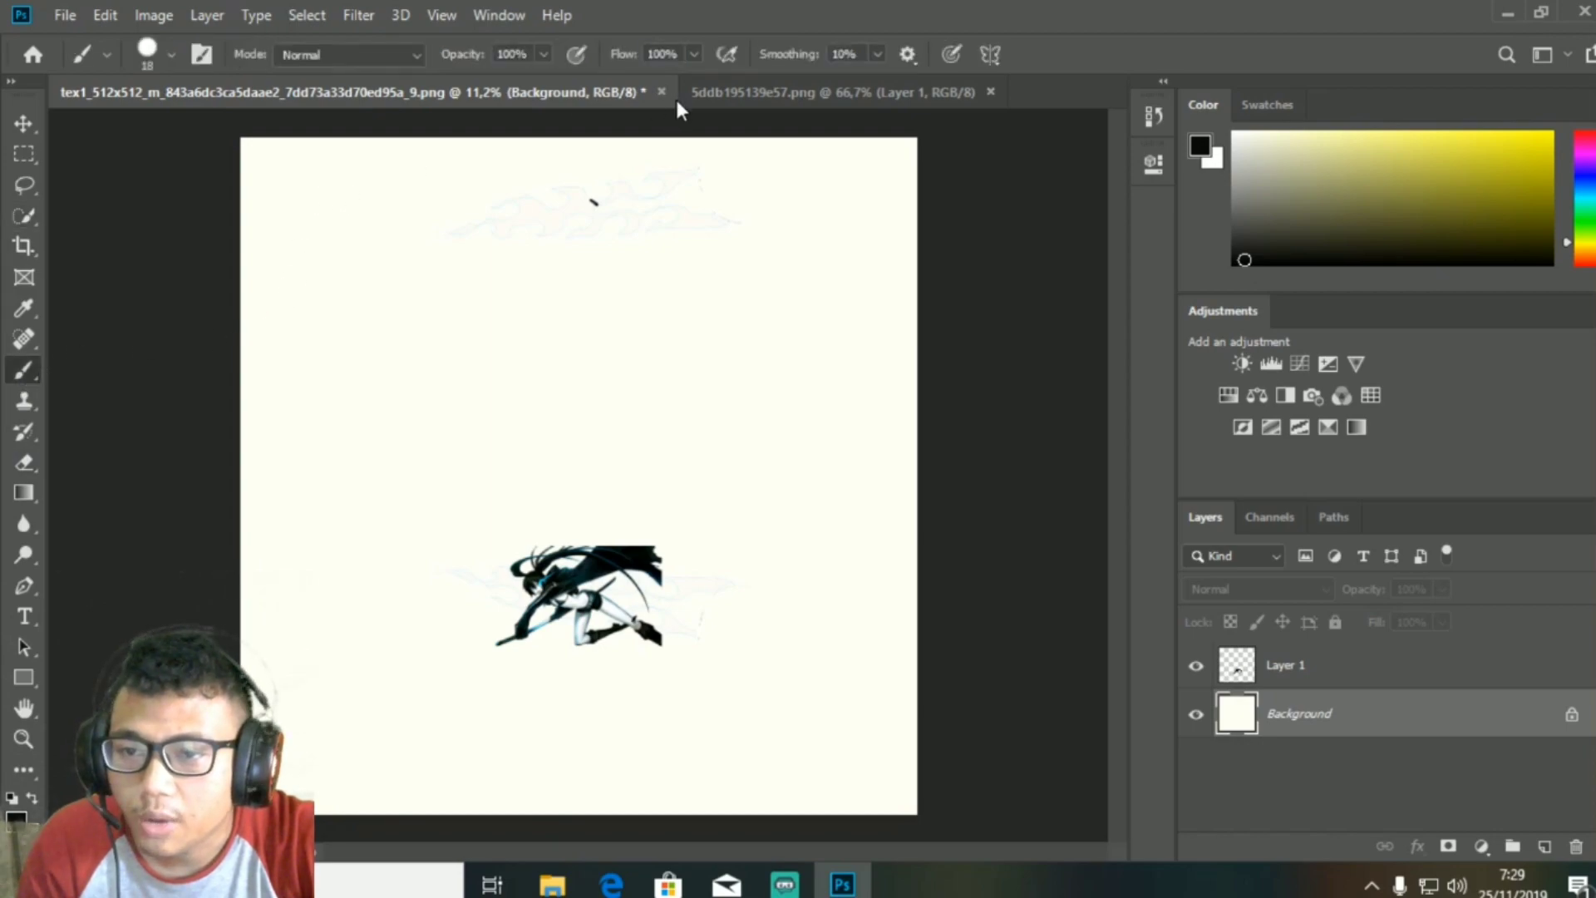
left_click(521, 406, "alt")
right_click(486, 604)
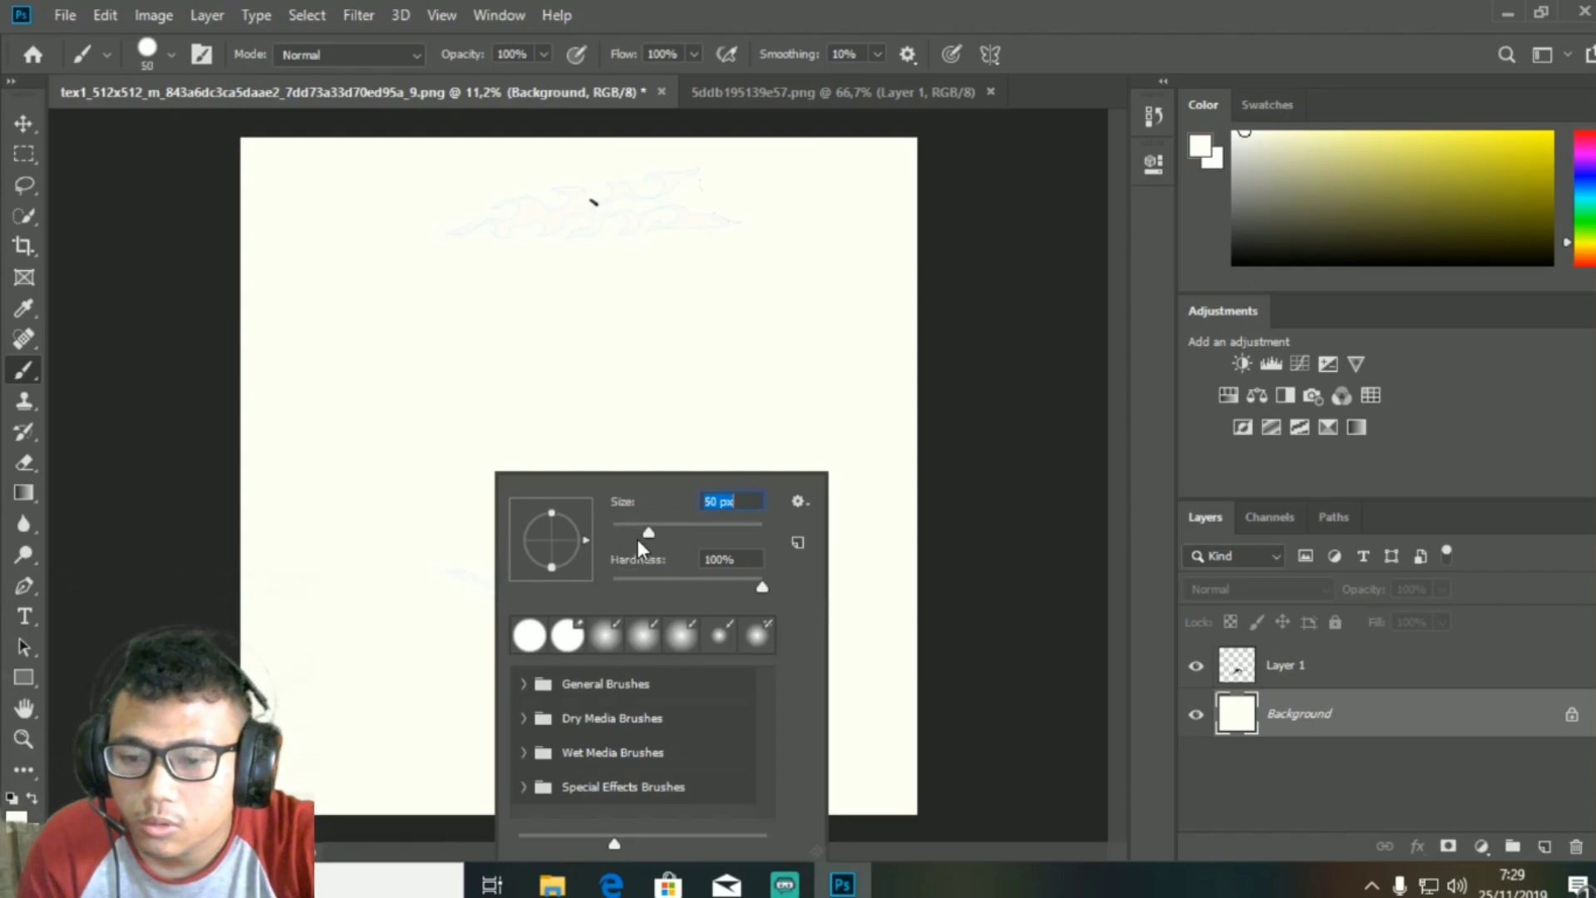
left_click_drag(423, 576, 504, 590)
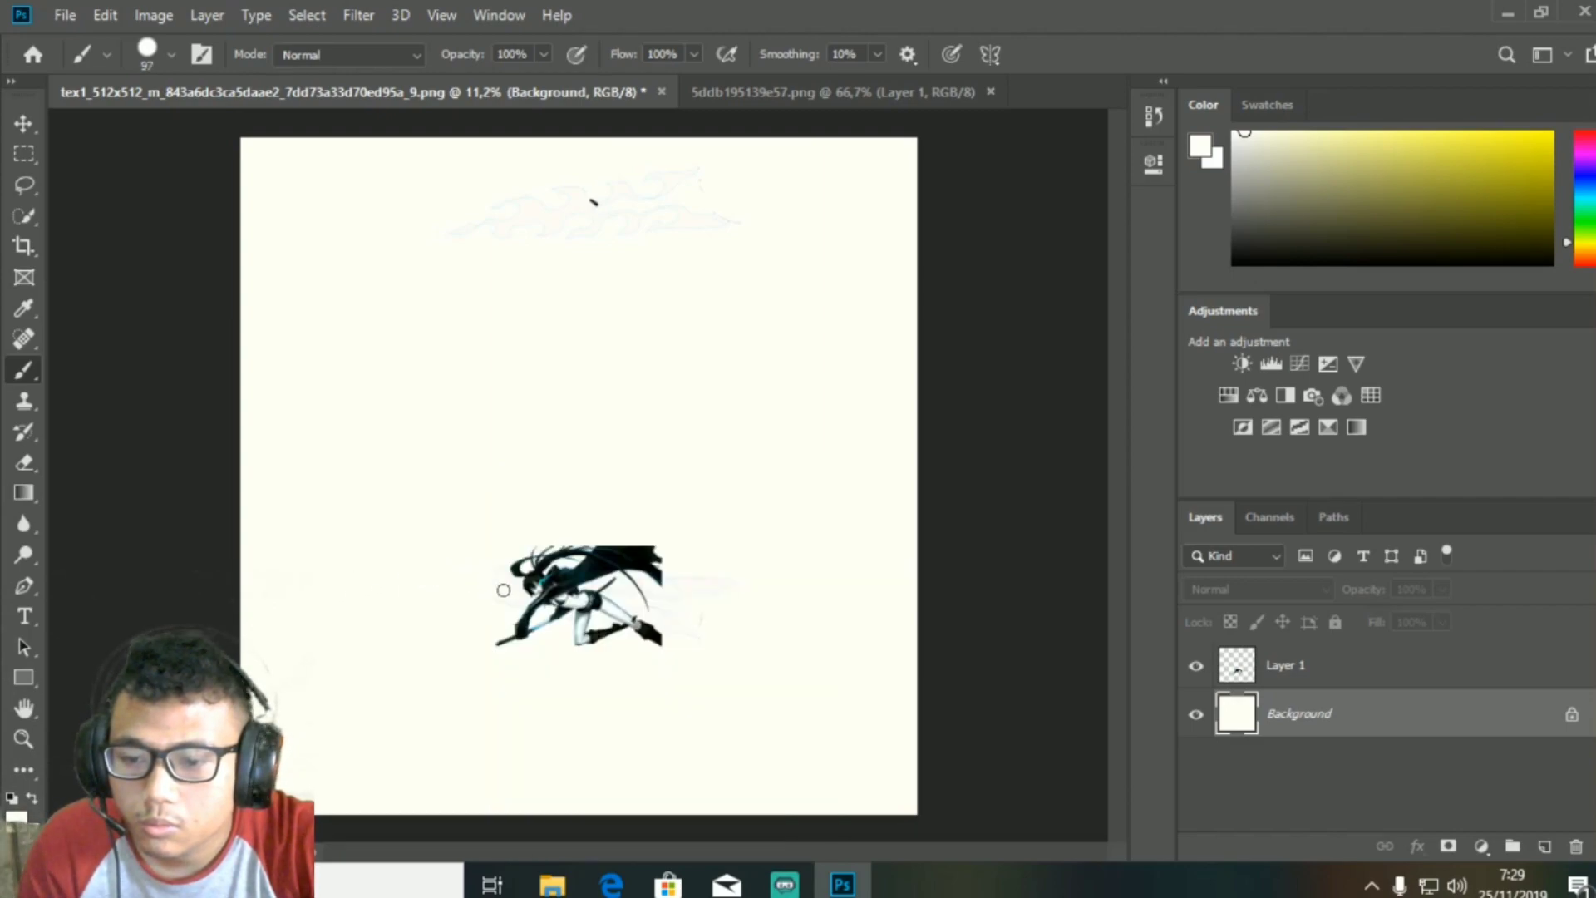
Undo the last brush stroke and paint out the rest of the lower decal with a 354 px white brush
left_click(105, 15)
left_click(199, 34)
right_click(501, 680)
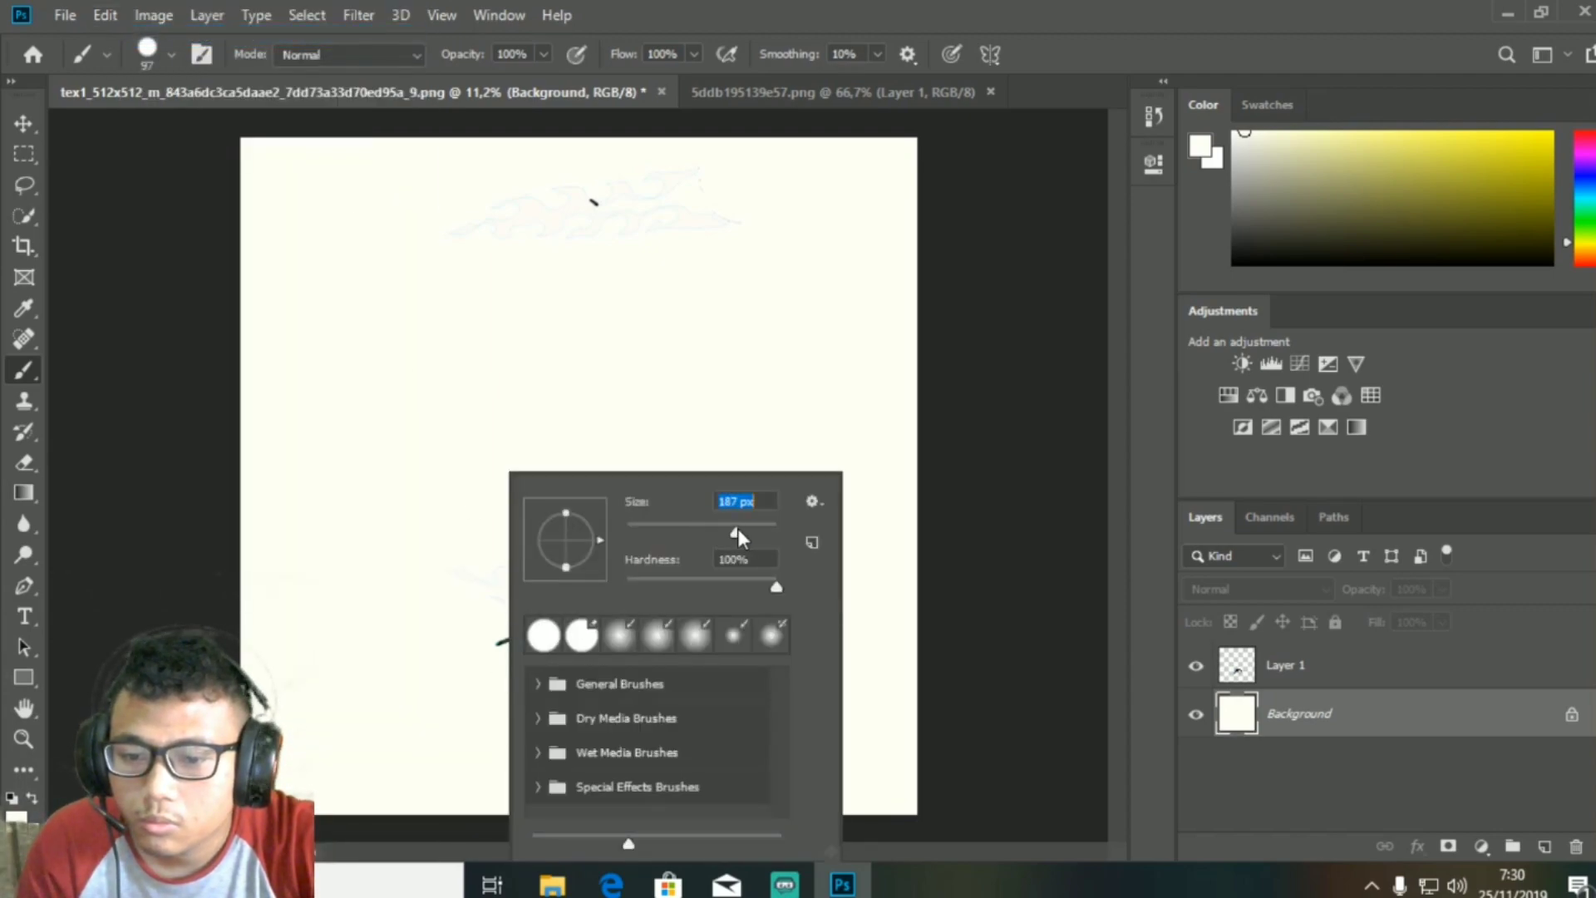
left_click_drag(746, 539, 769, 536)
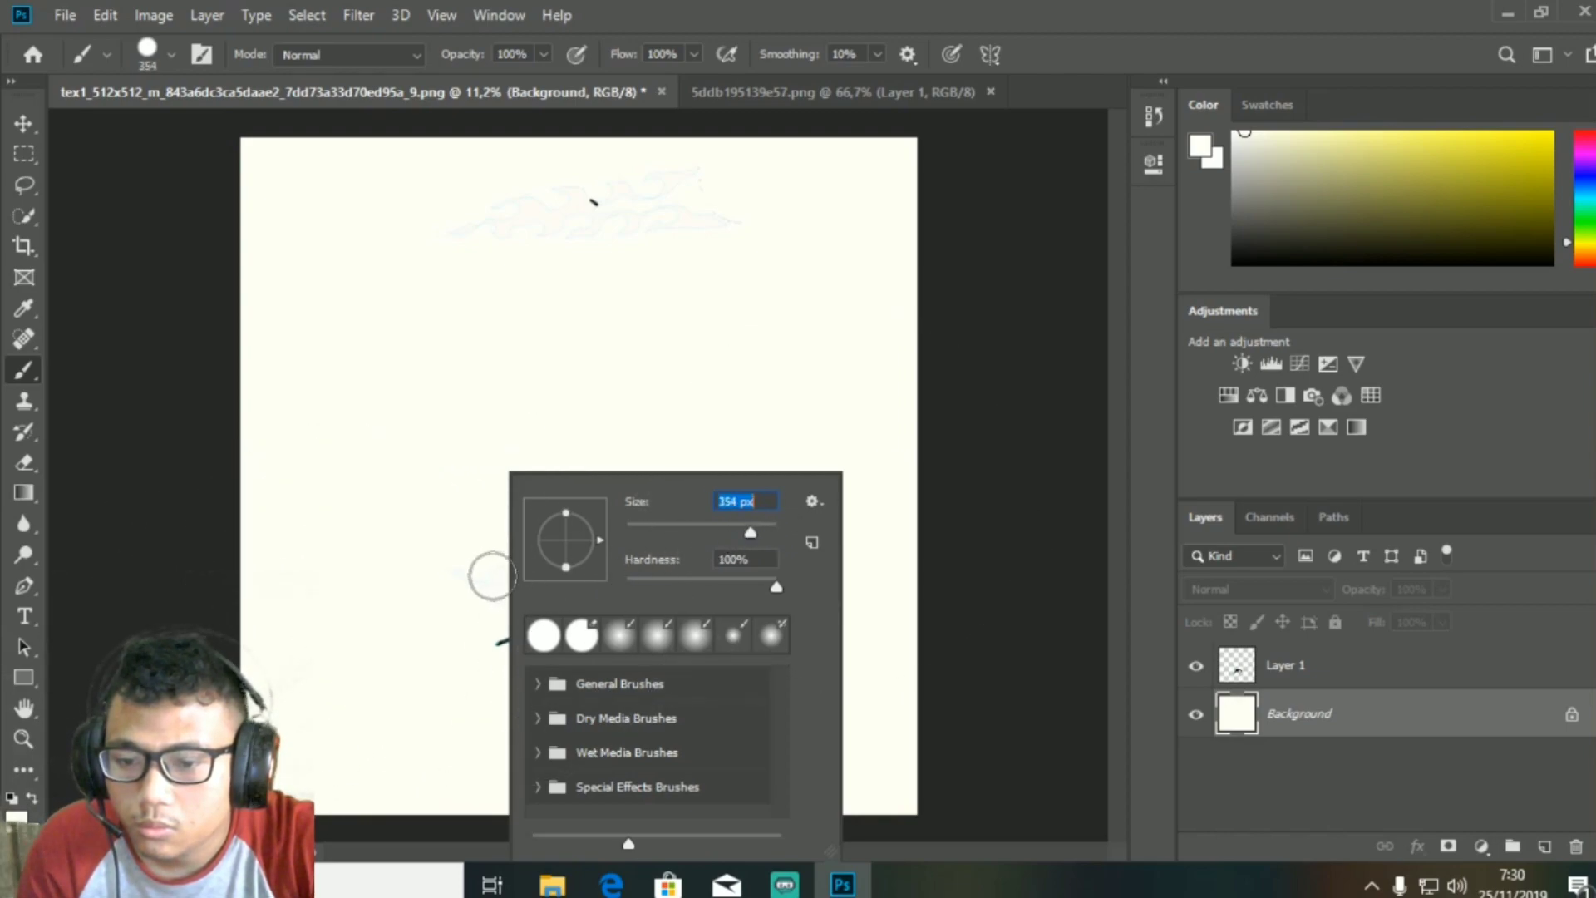
key("Return")
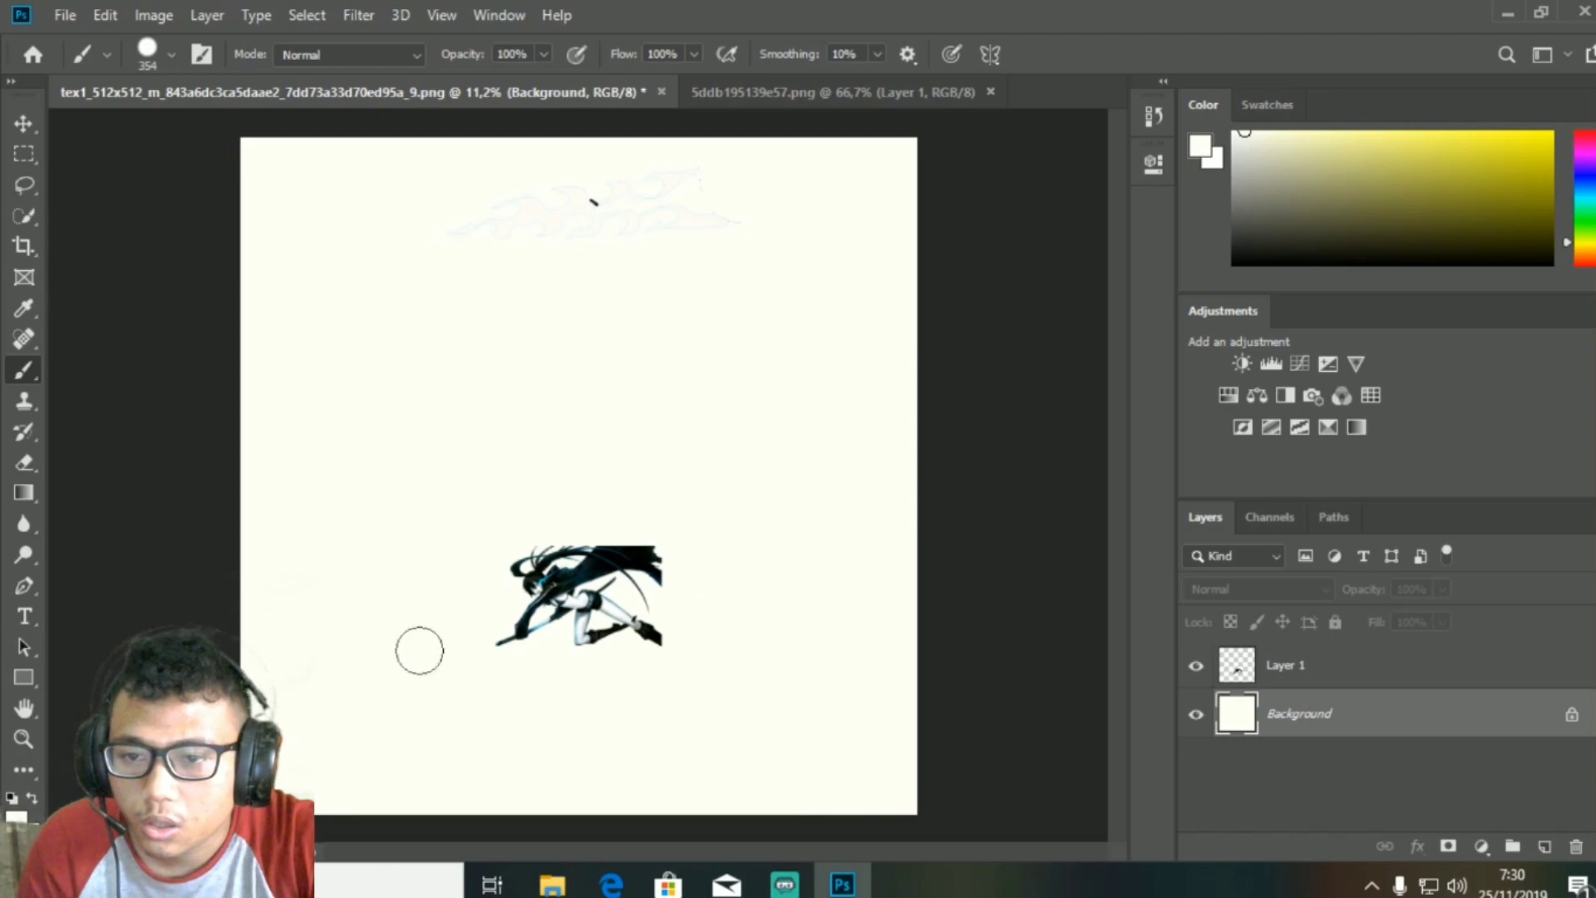
Copy the whole resized character from Layer 1 and clear the selection
left_click(1306, 664)
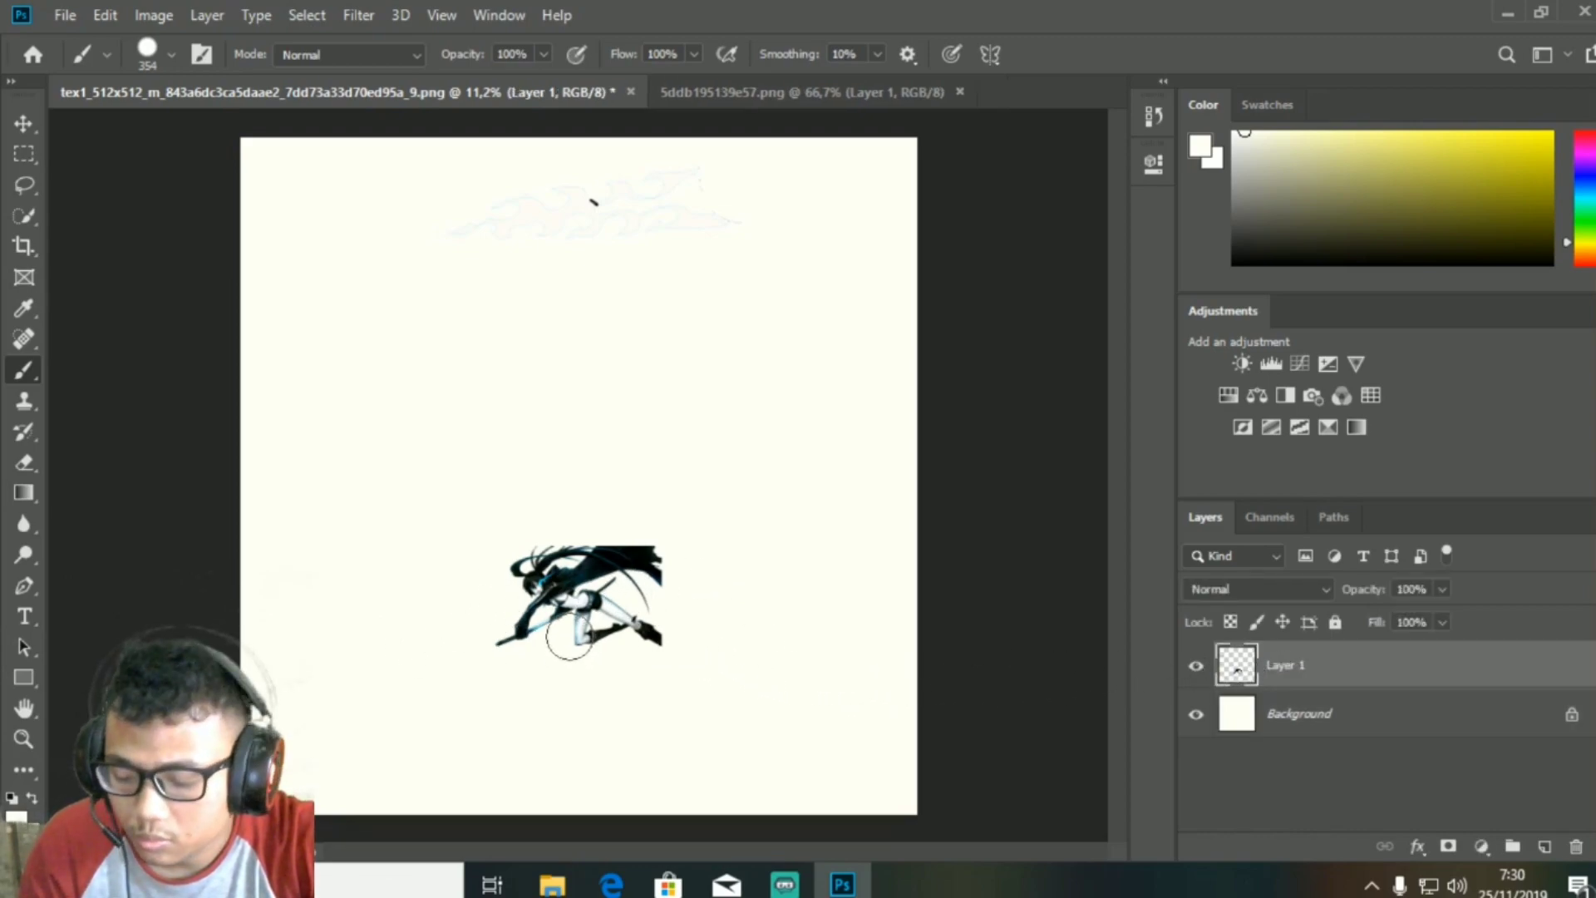
key("ctrl+a")
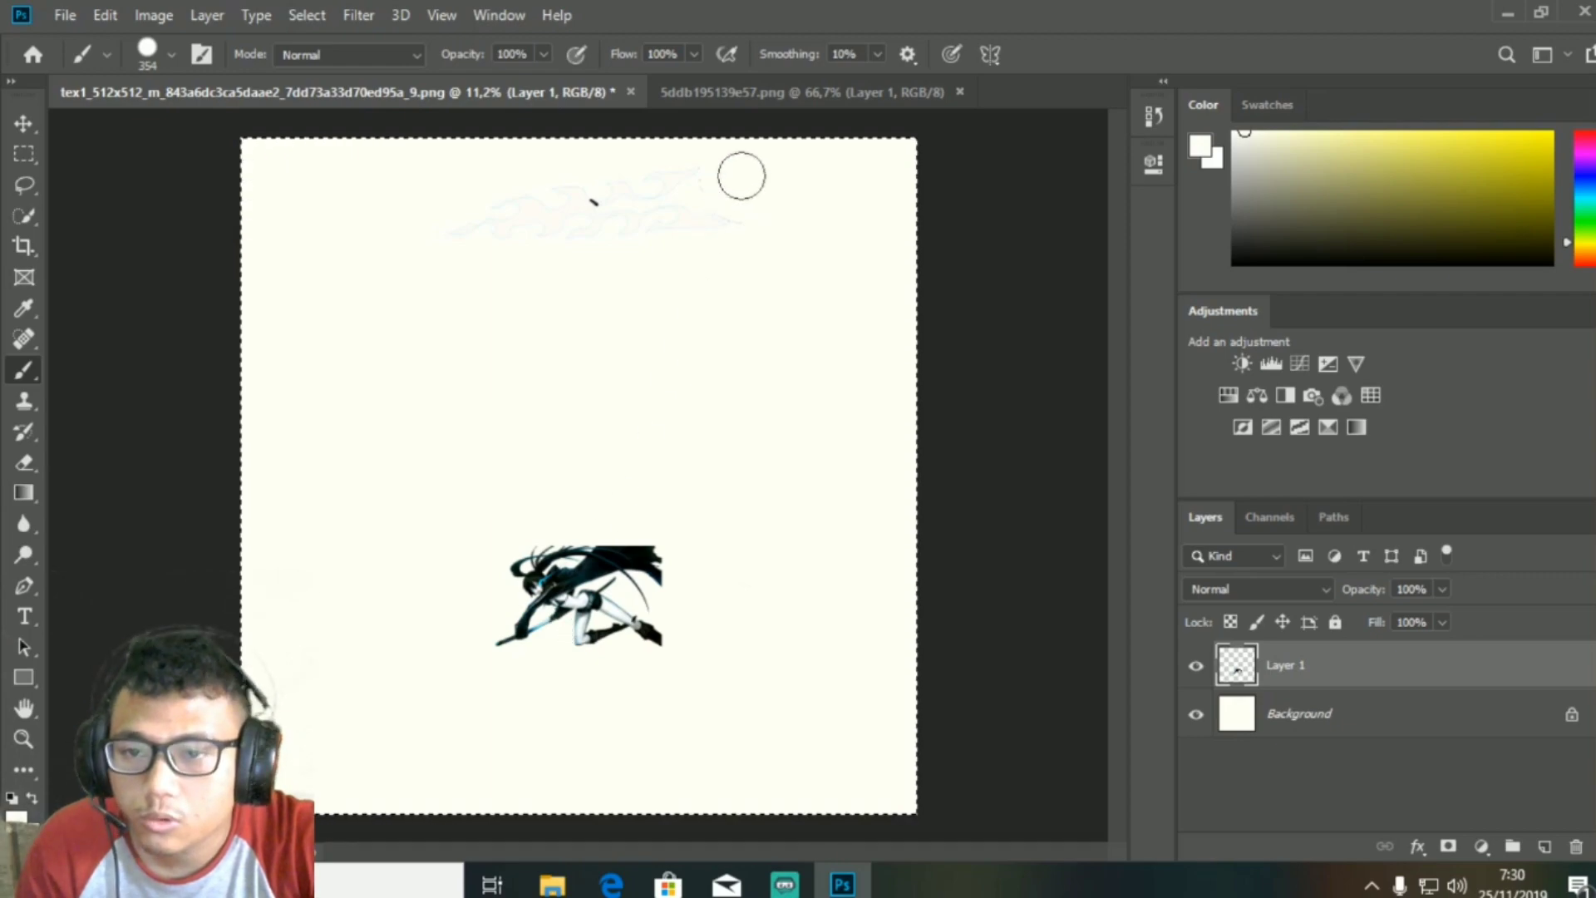
right_click(667, 195)
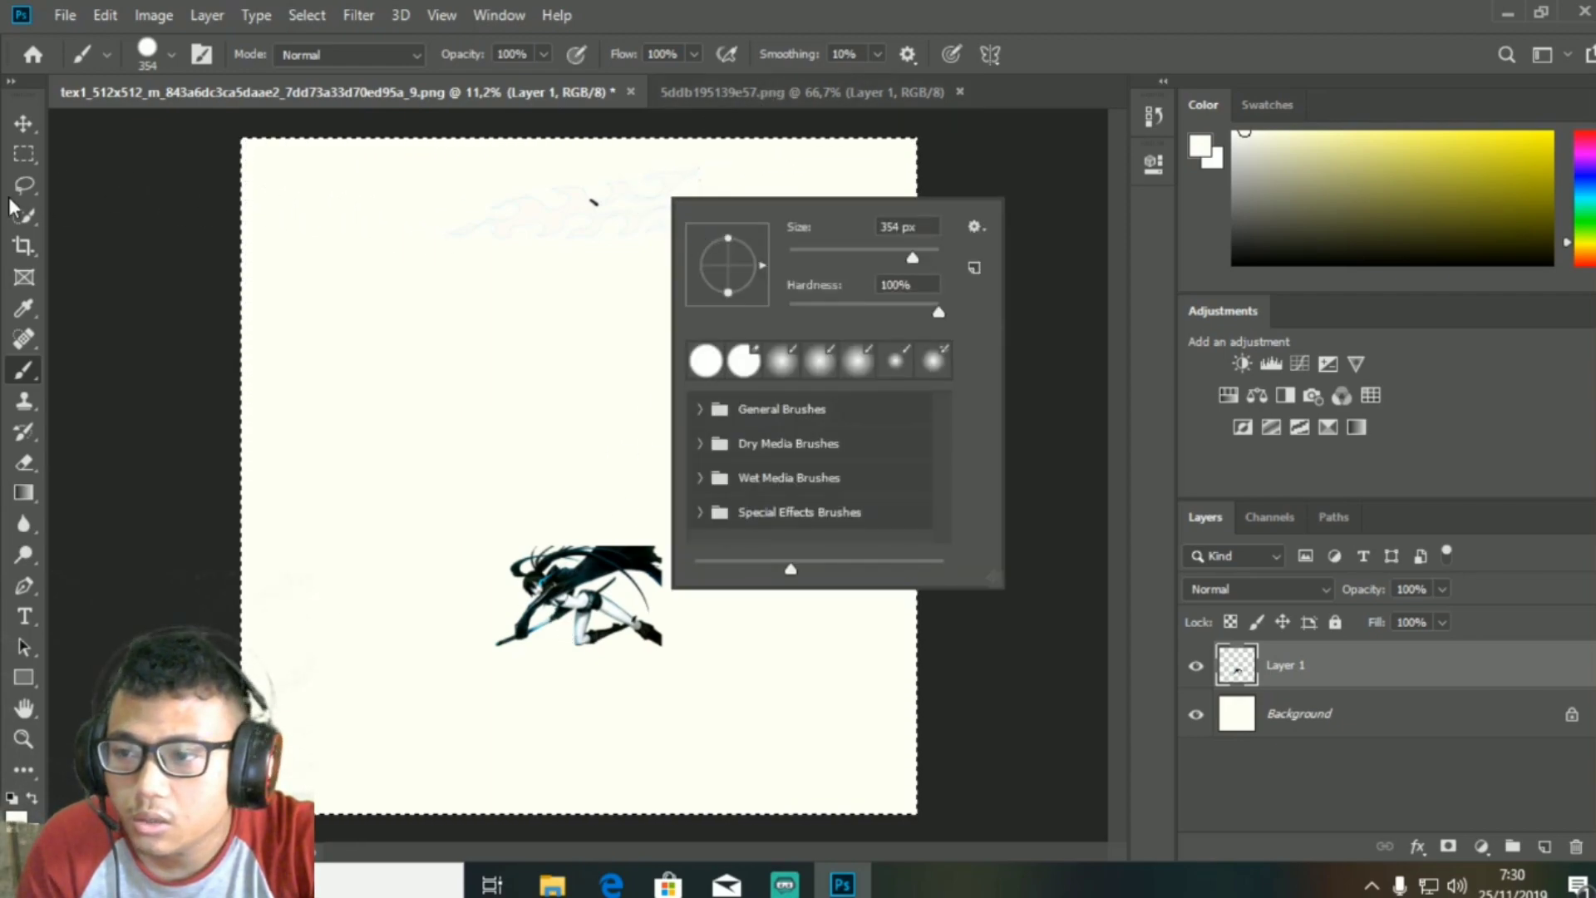
left_click(15, 217)
right_click(350, 216)
left_click(374, 228)
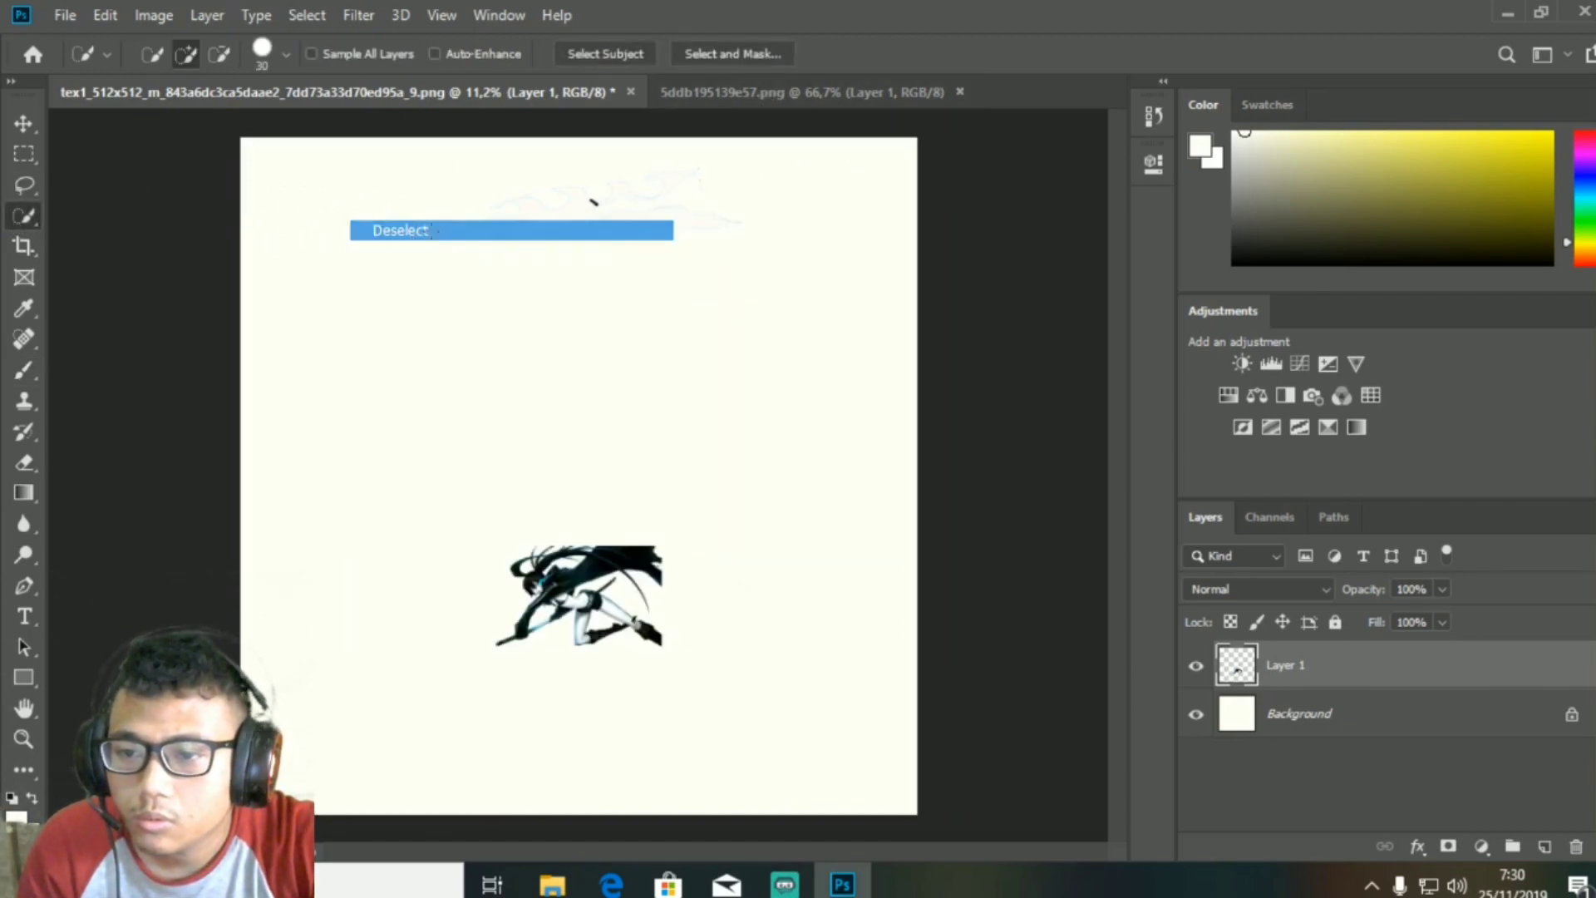
left_click(785, 93)
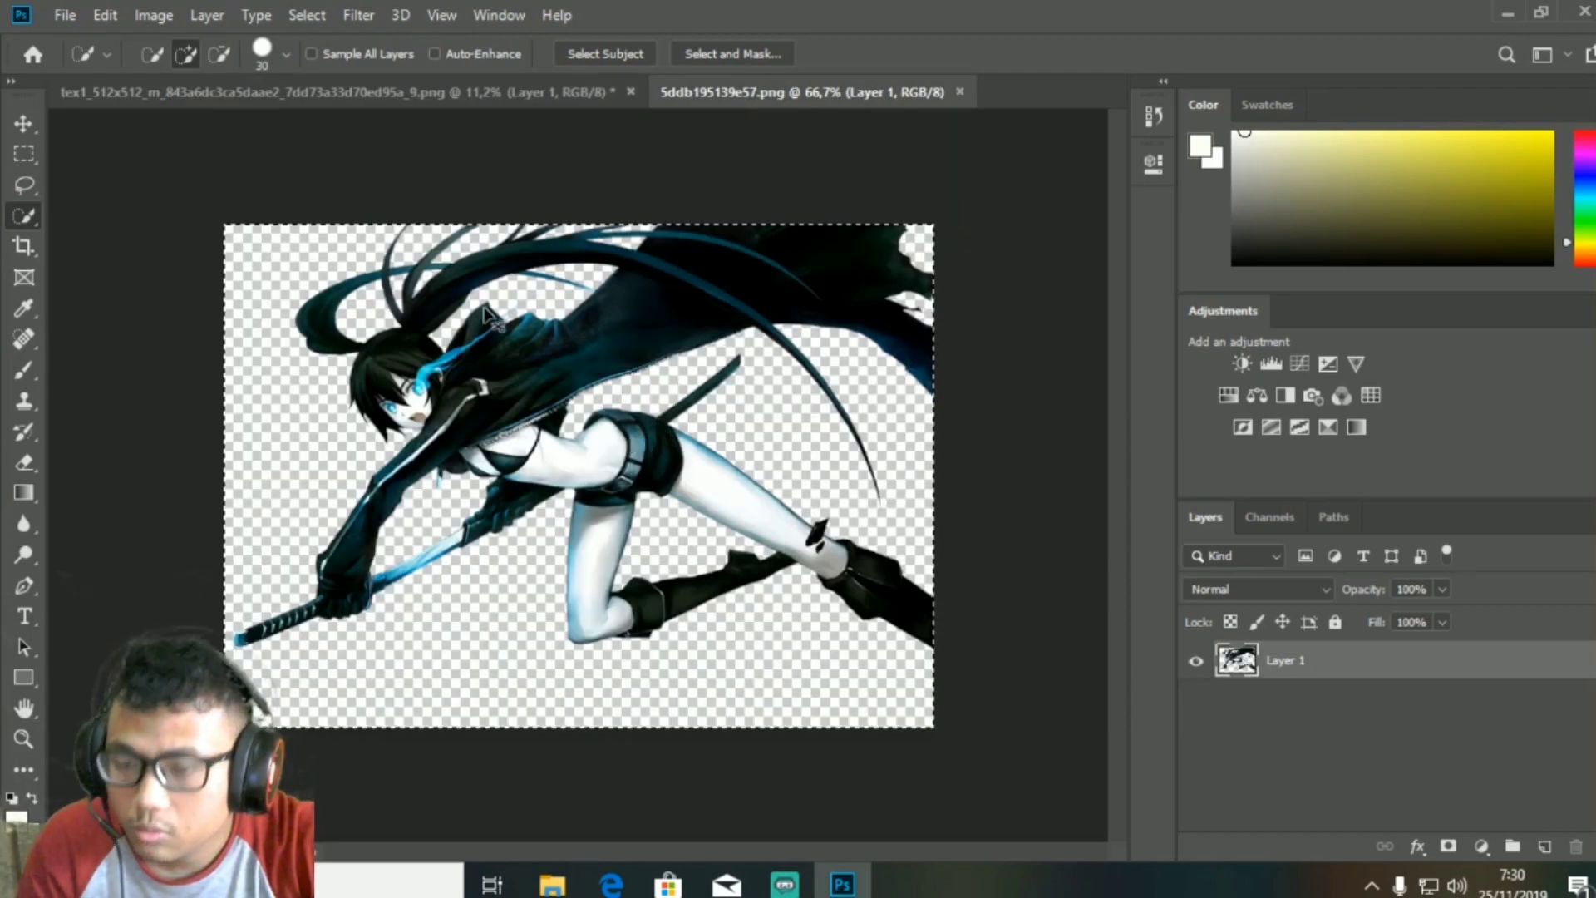
left_click_drag(474, 261, 515, 287)
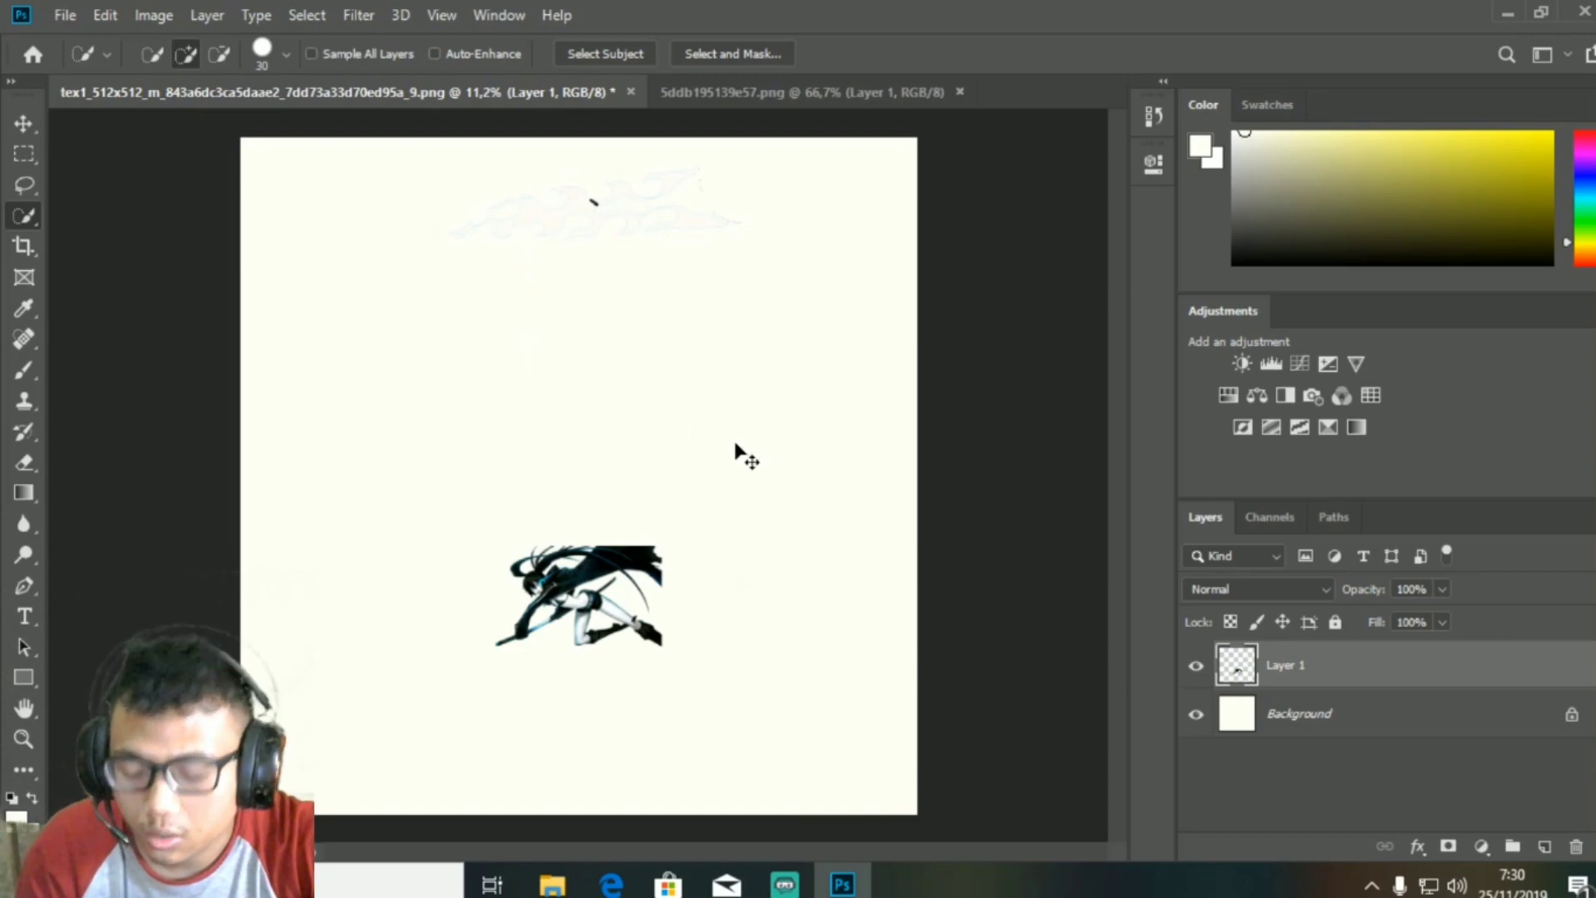
Paste the copied character as a new layer, place it over the upper decal, and flip it horizontally and vertically
key("ctrl+v")
key("ctrl+t")
left_click_drag(566, 455, 581, 205)
right_click(596, 209)
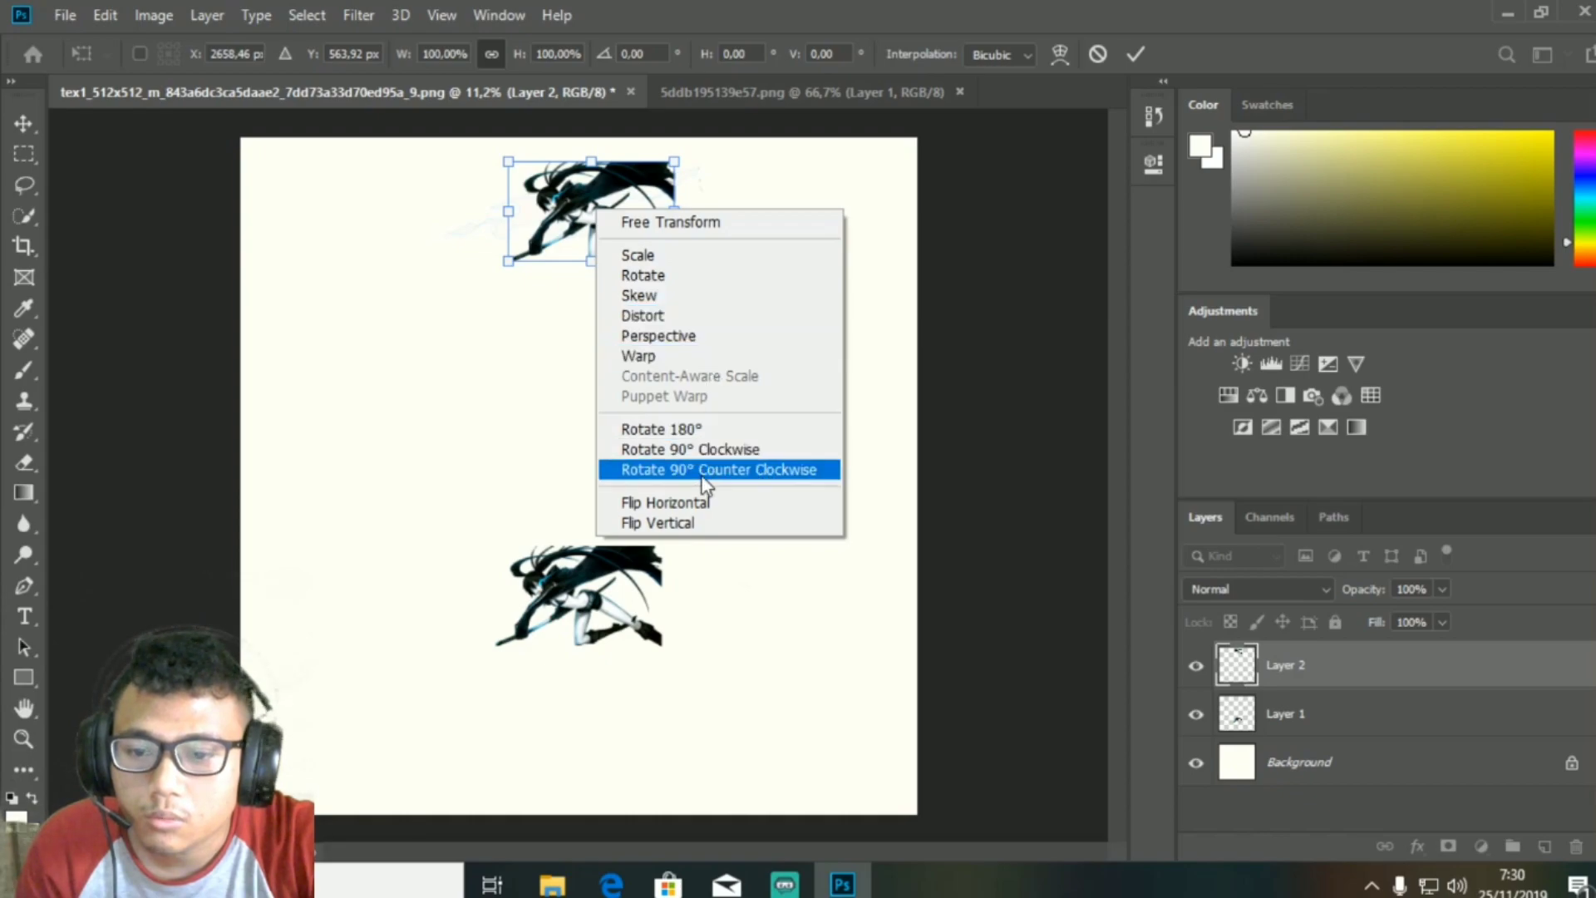
left_click(705, 505)
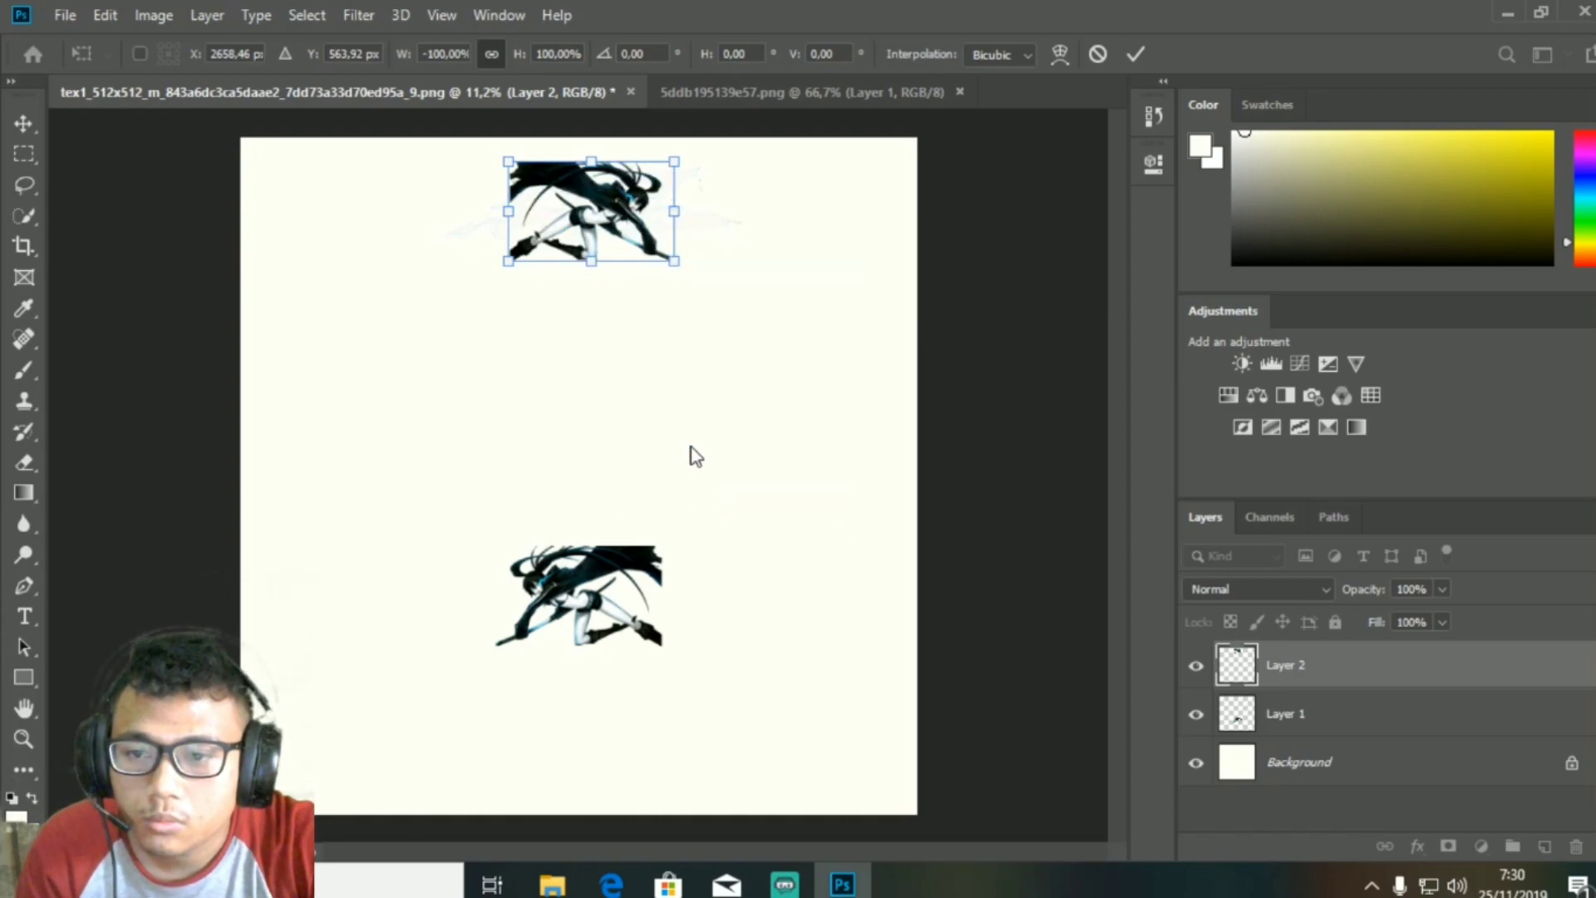
right_click(598, 189)
left_click(665, 503)
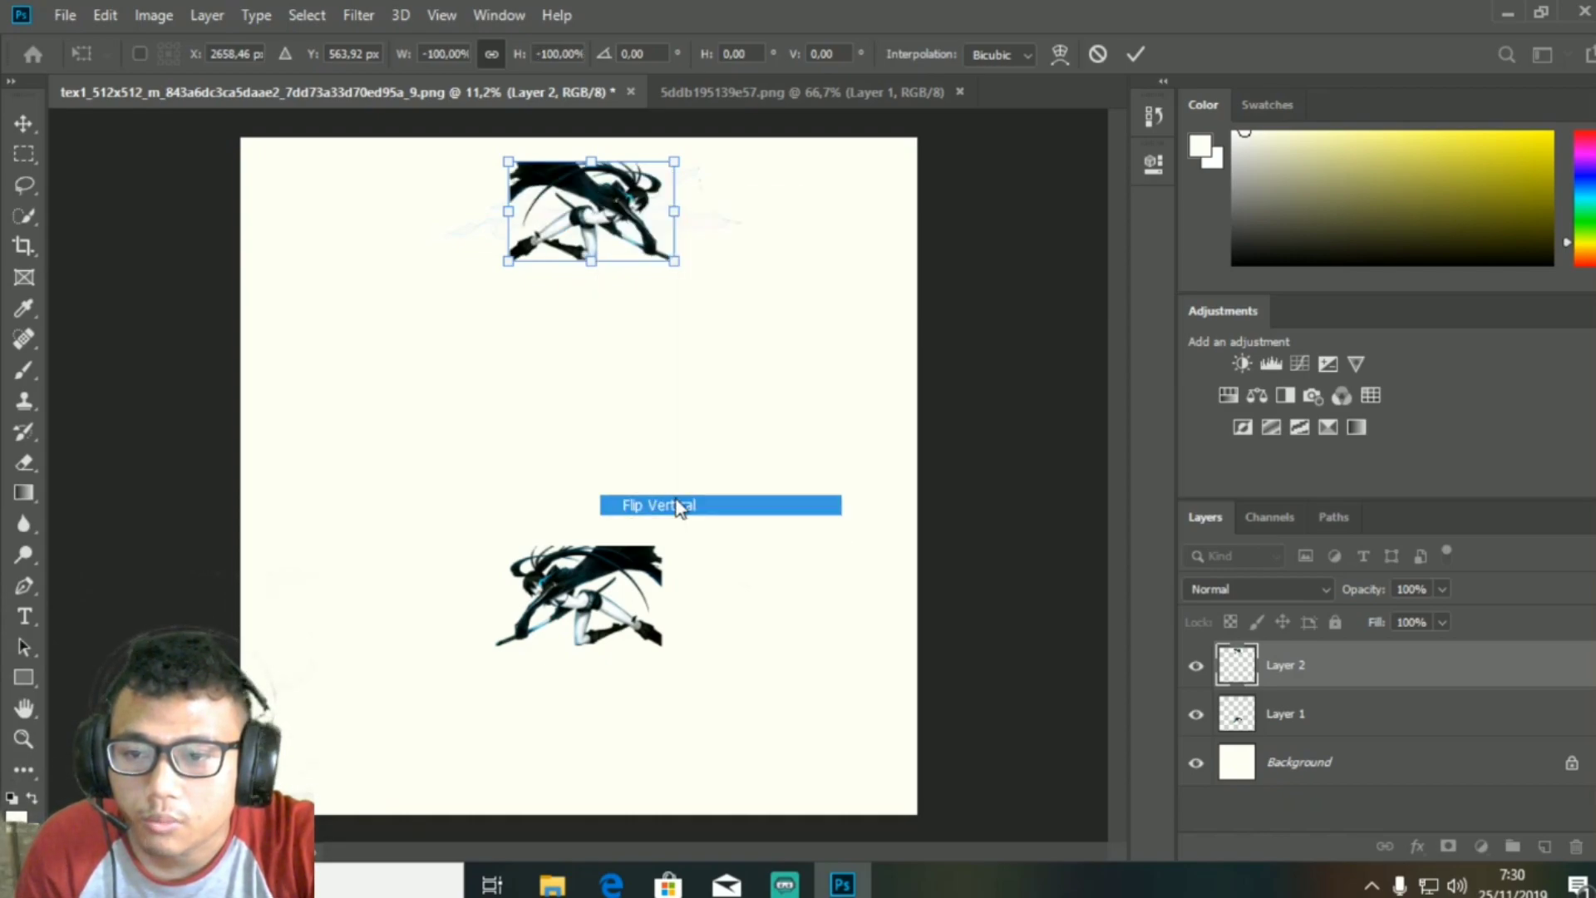
key("Return")
key("w")
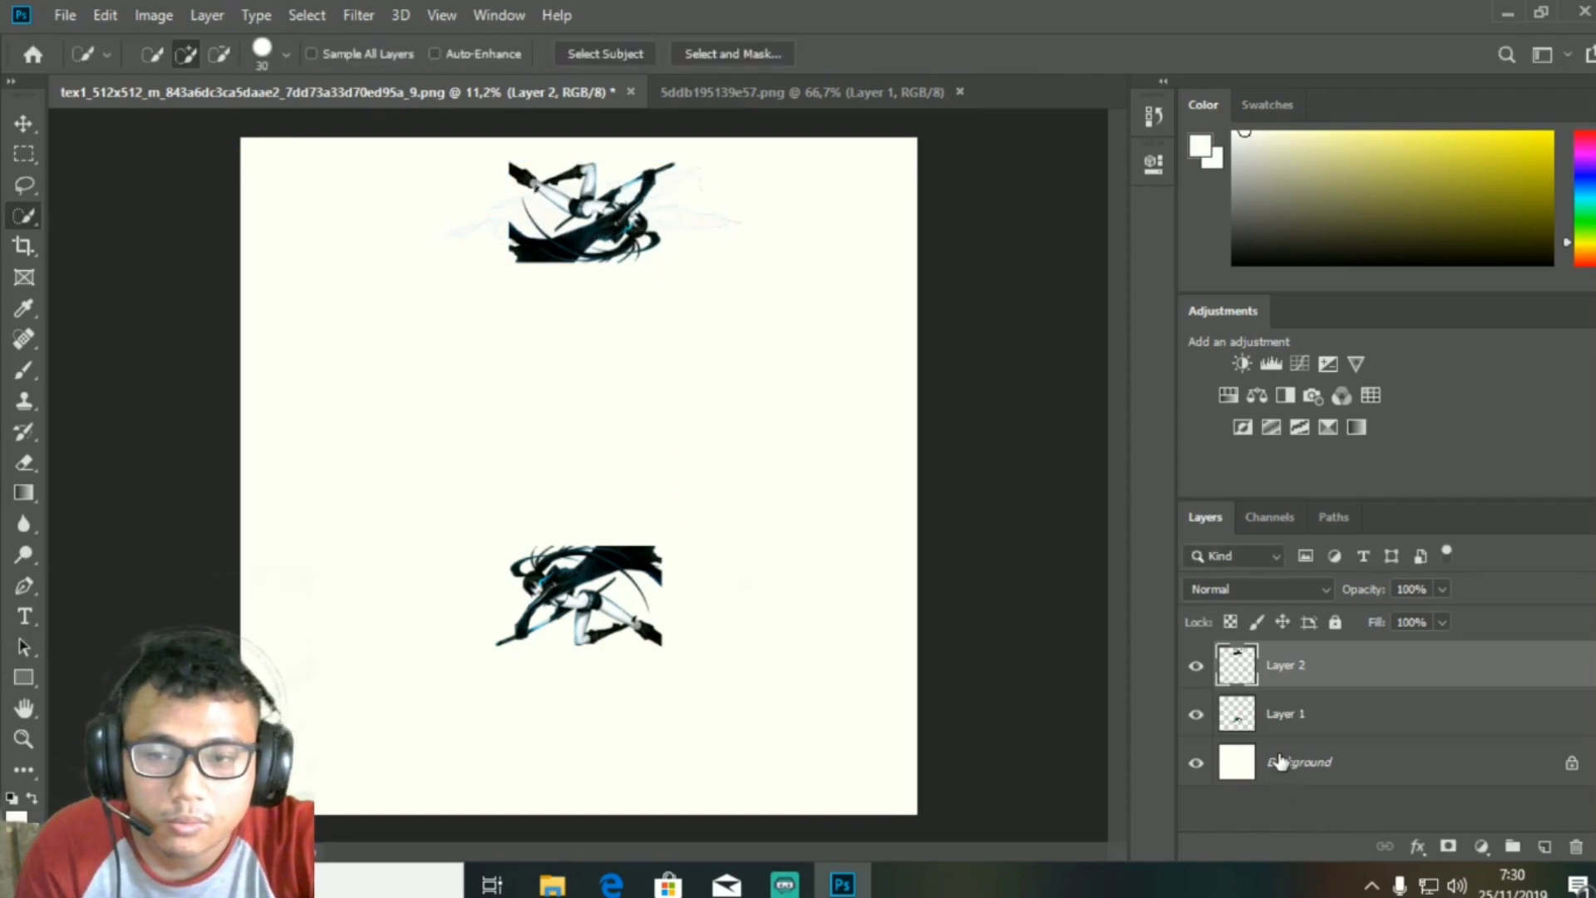
On the Background layer, paint out the remaining traces of the upper decal with the 354 px white brush
left_click(1276, 760)
right_click(449, 223)
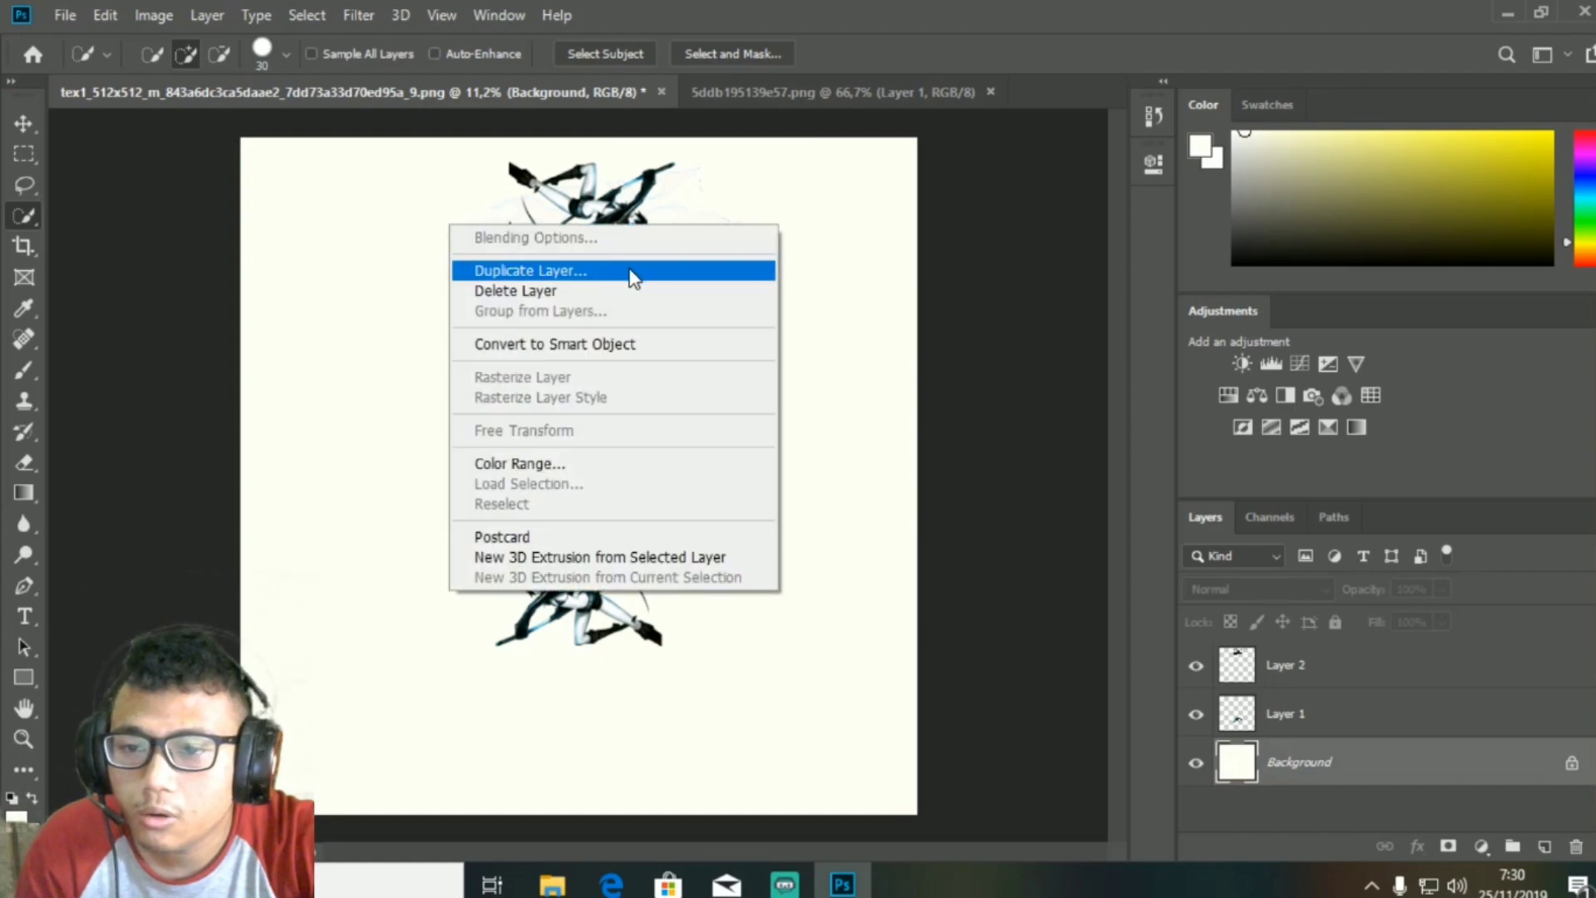
left_click(29, 424)
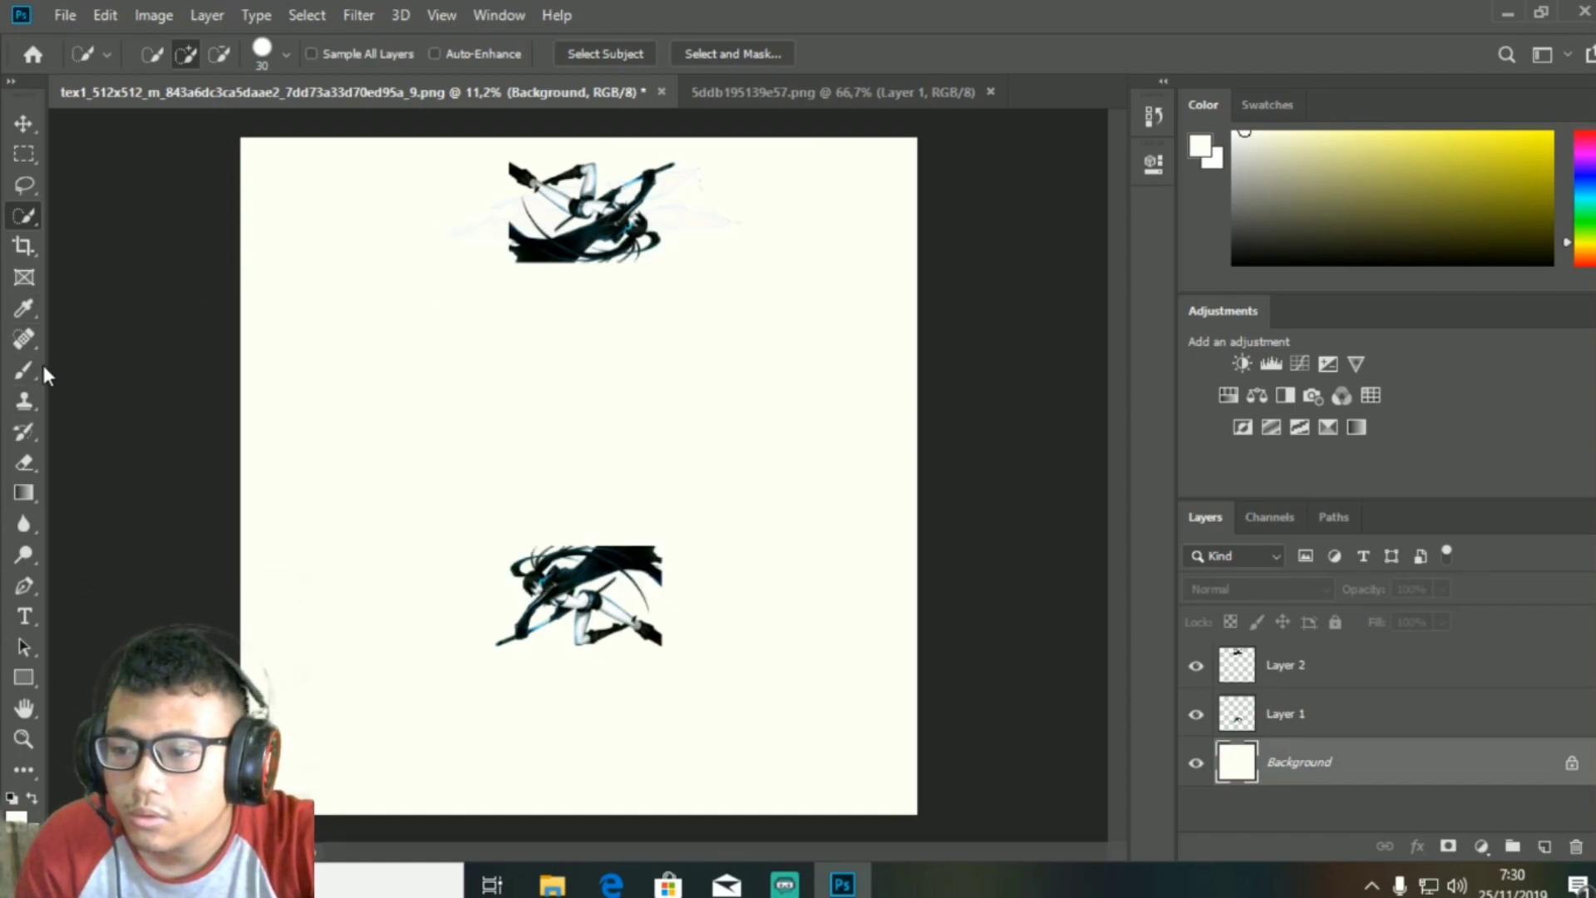
left_click(24, 370)
scroll(436, 173, "up", 2)
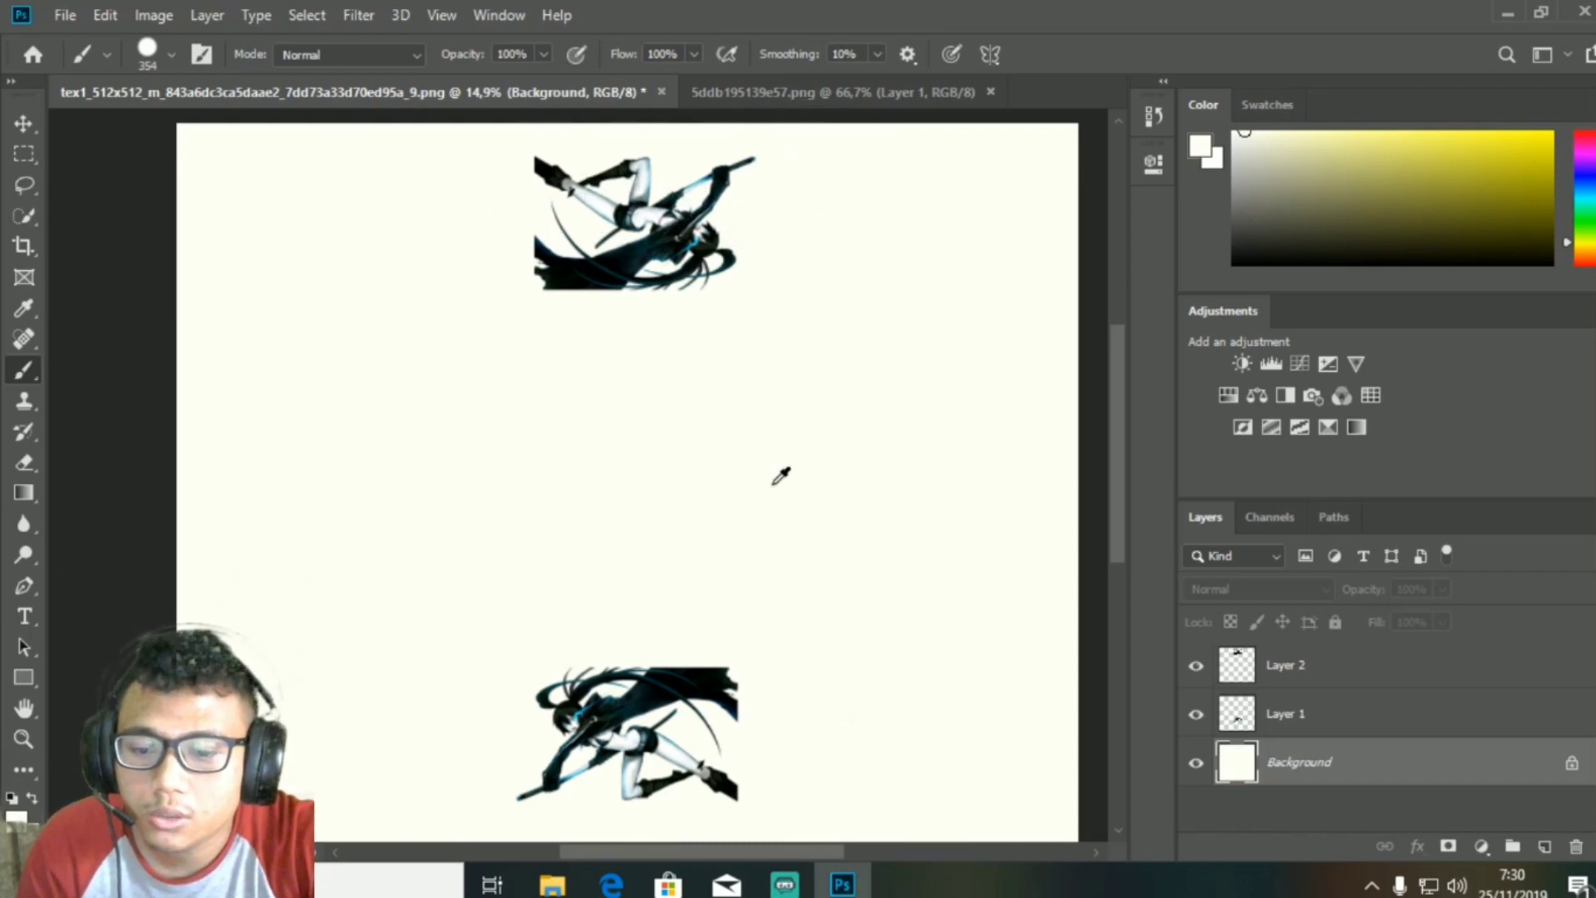
scroll(775, 451, "down", 2)
Save the texture as a PNG under its original file name in the Load/Textures/GOWE69 folder, using the large file size option
left_click(64, 16)
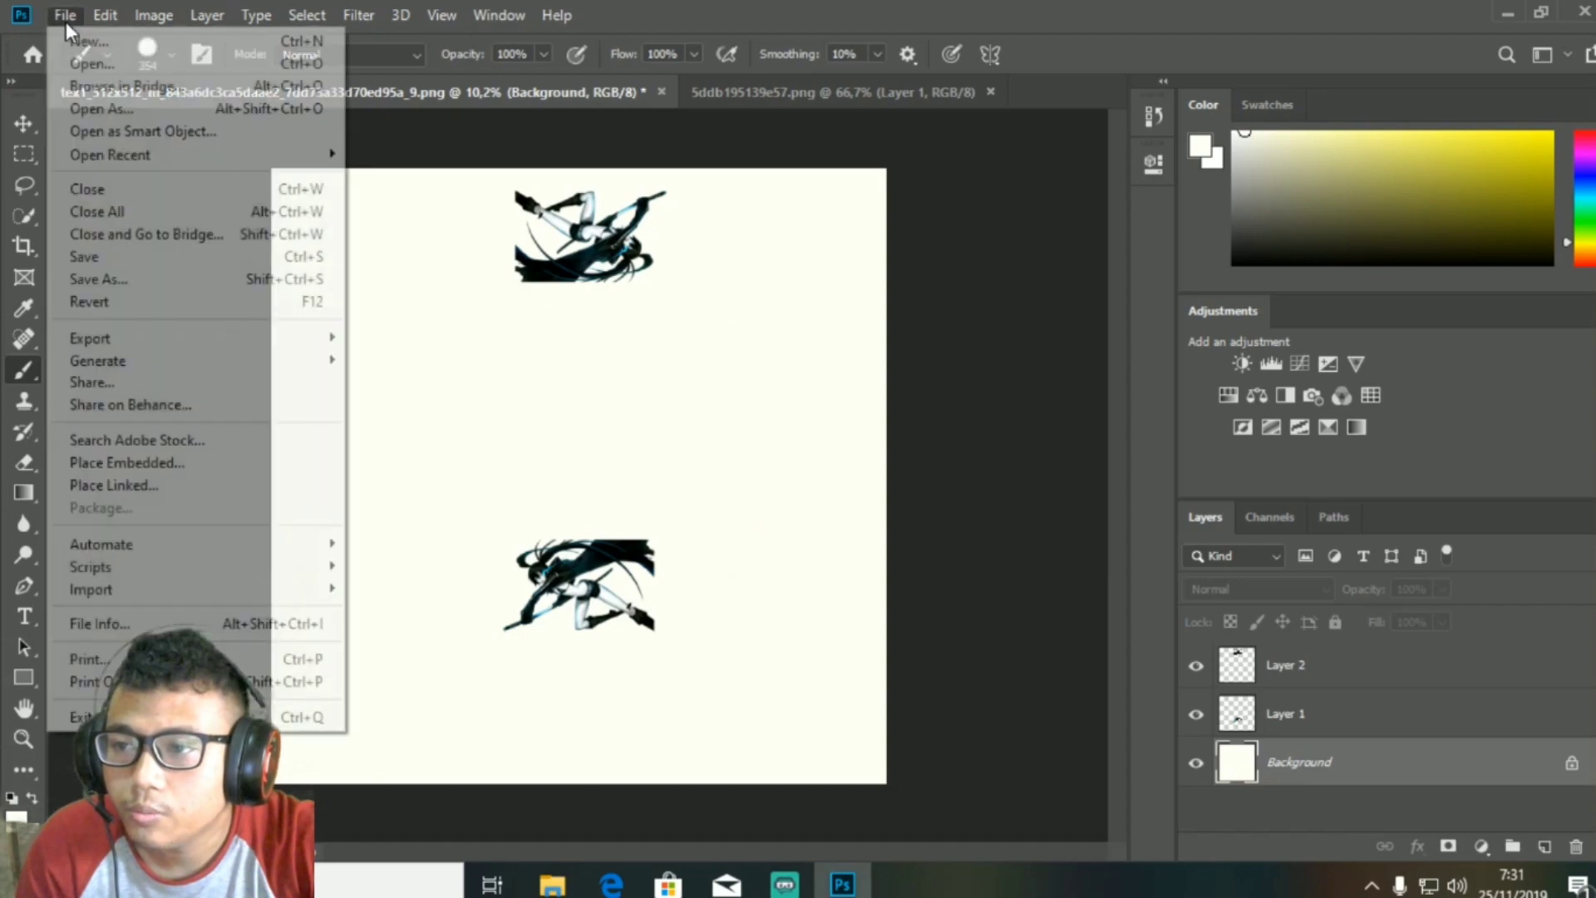
left_click(133, 257)
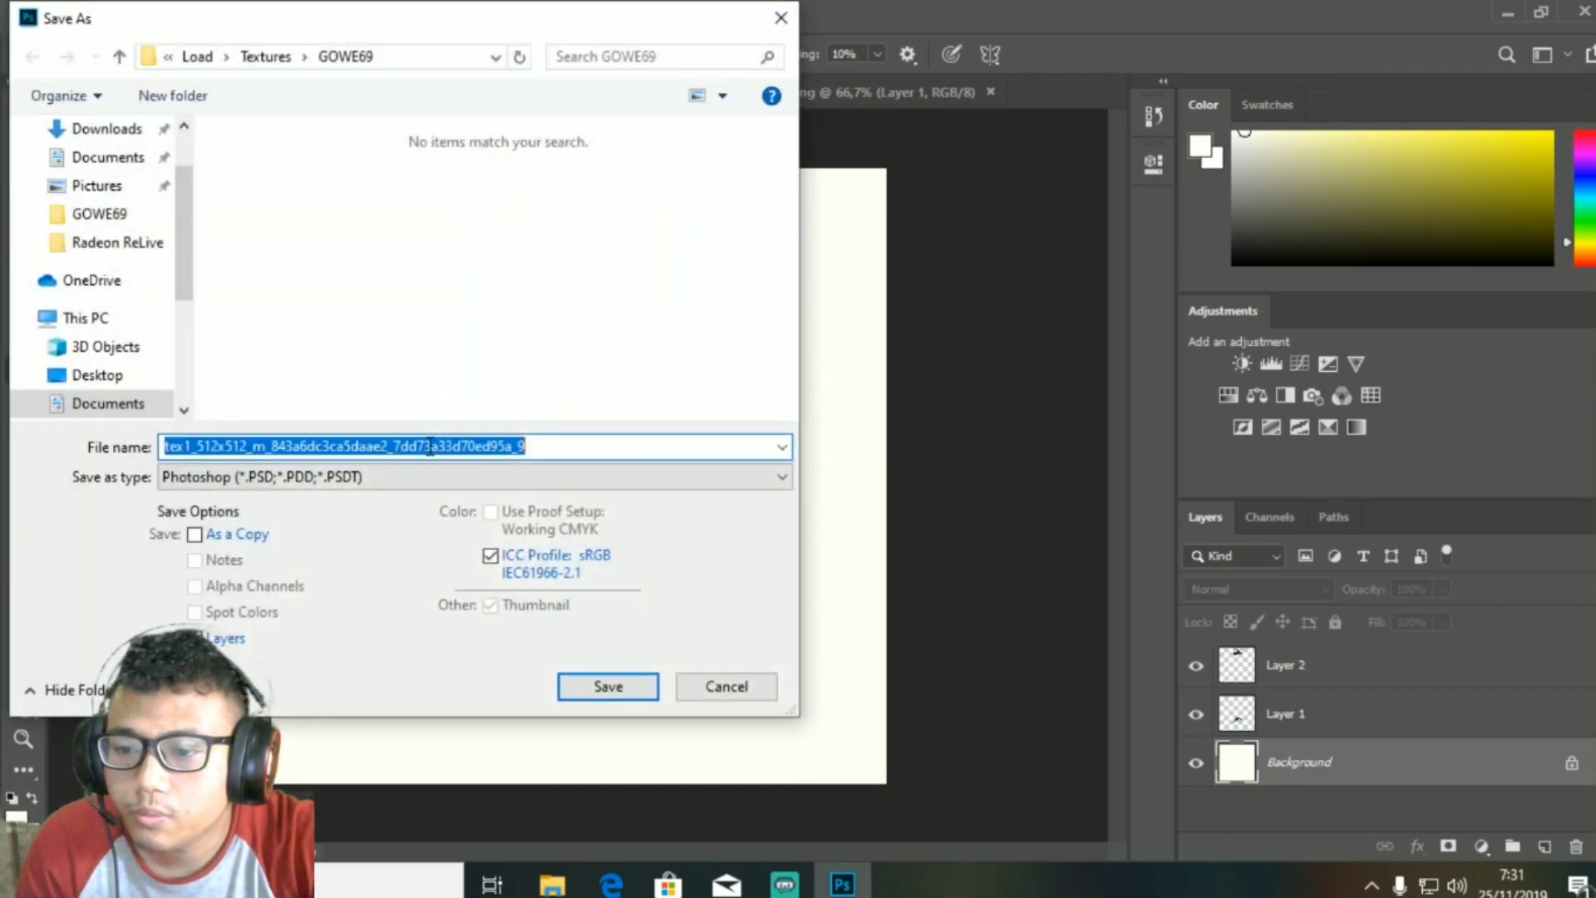
left_click(416, 476)
left_click(324, 821)
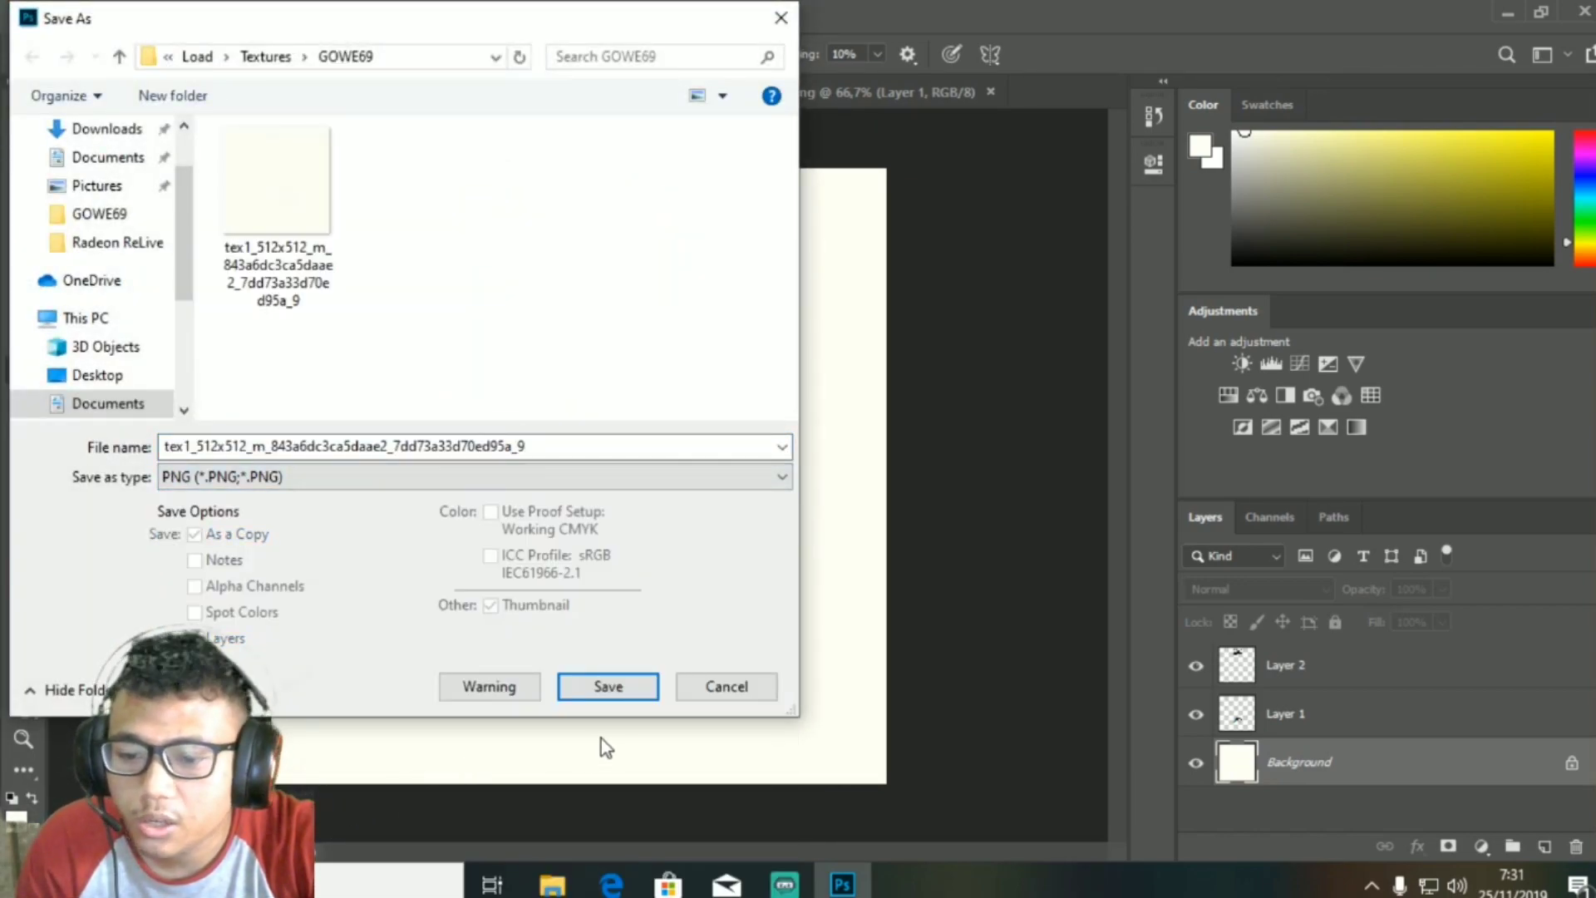
left_click(625, 687)
left_click(933, 441)
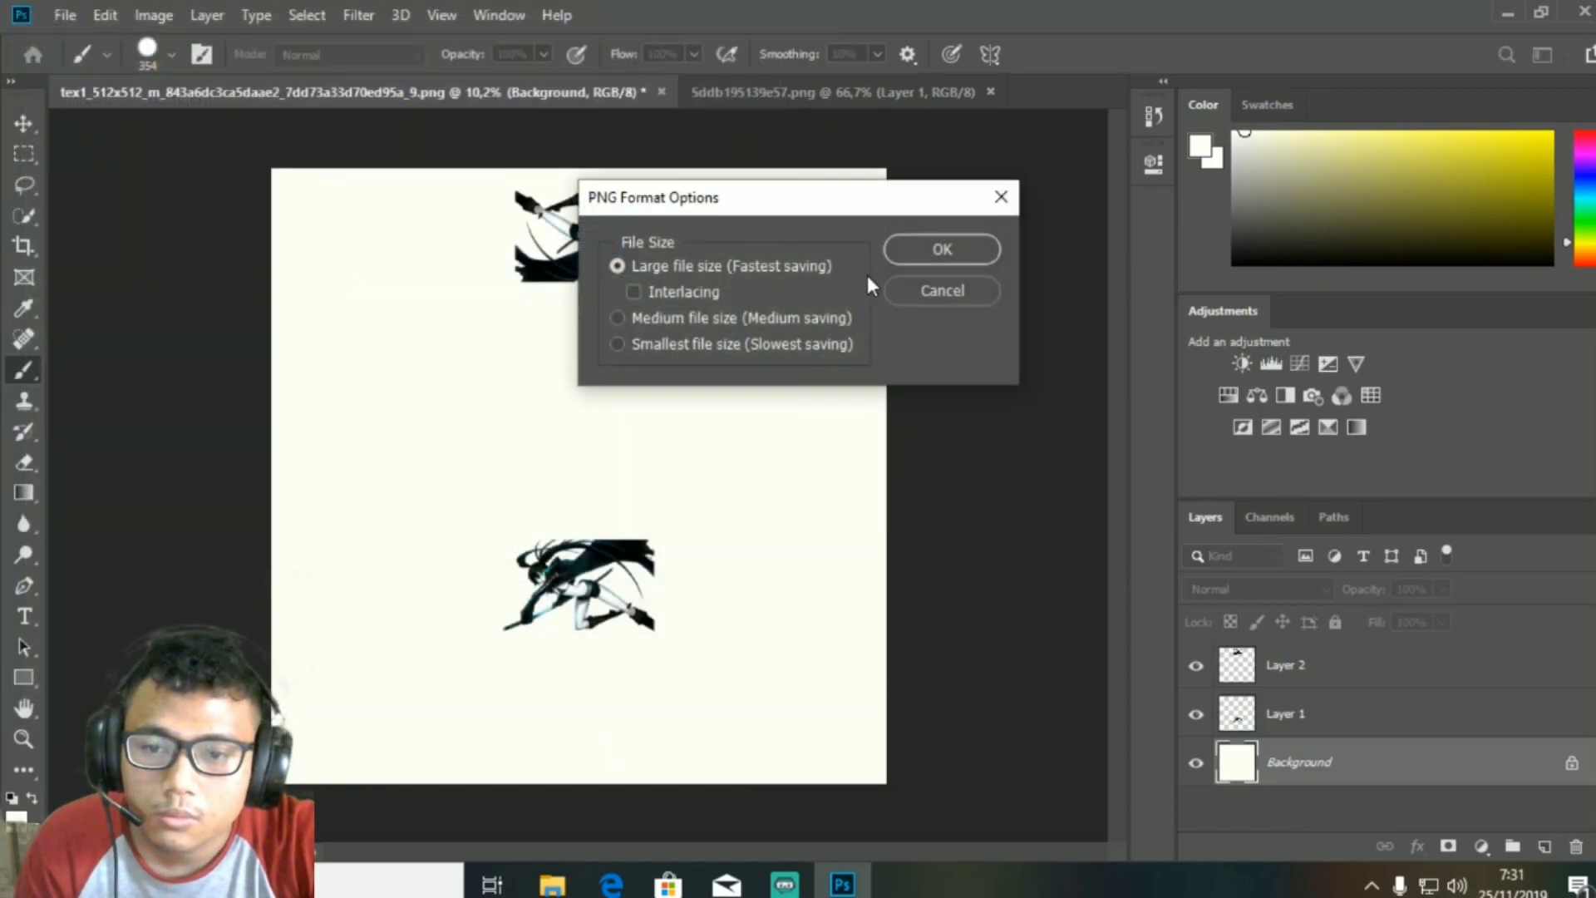
left_click(942, 249)
Switch to Dolphin and turn off Dump Textures in the advanced graphics configuration
left_click(1503, 15)
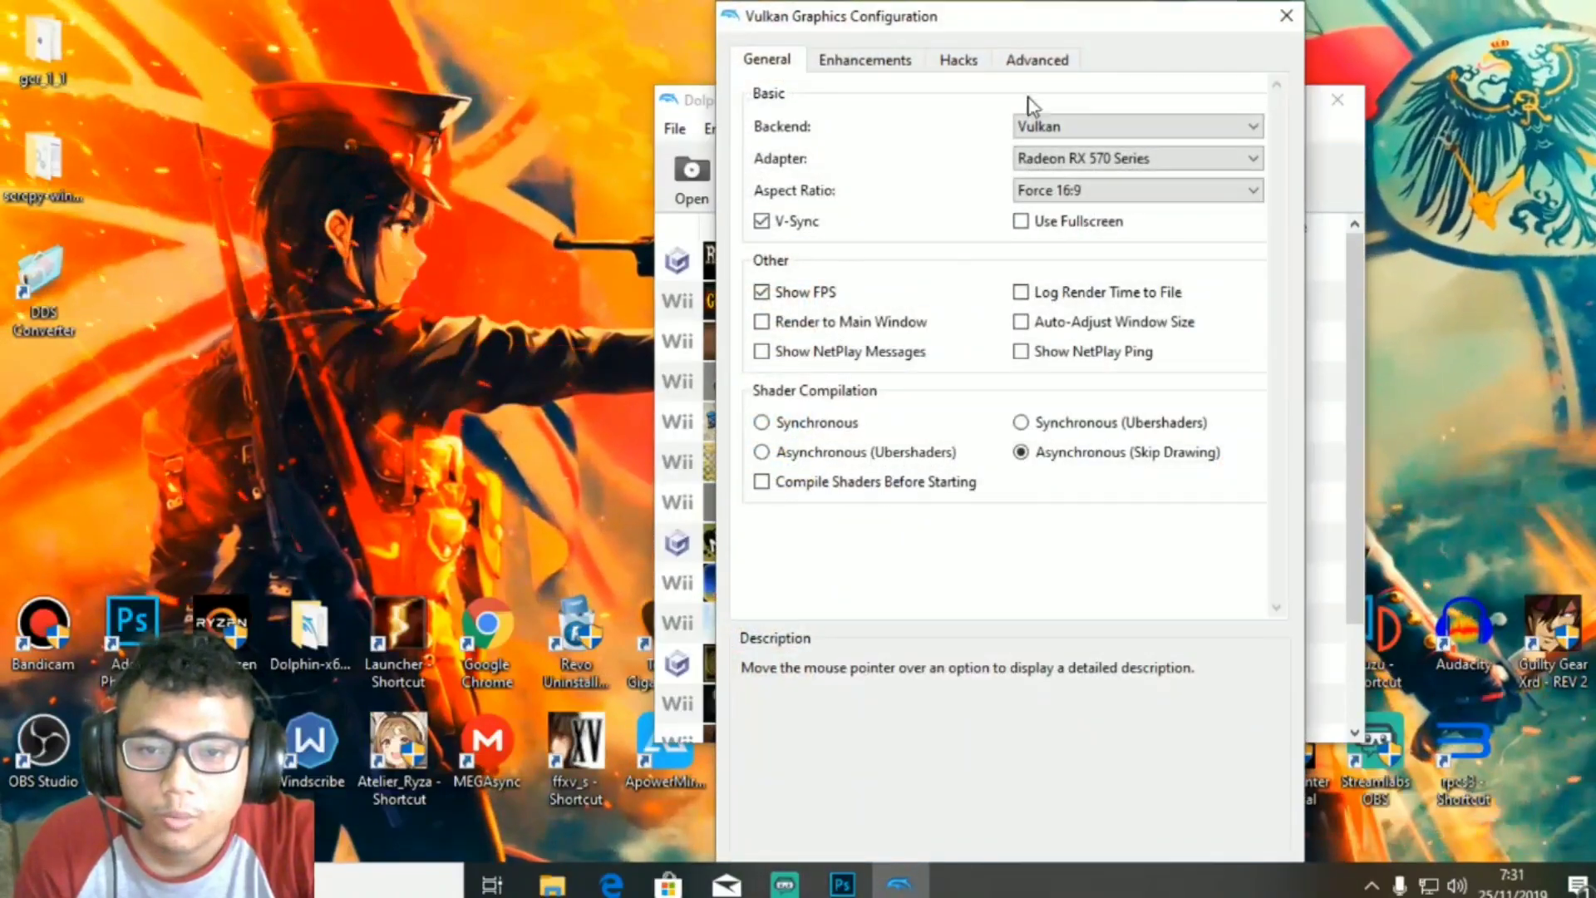
left_click(1037, 60)
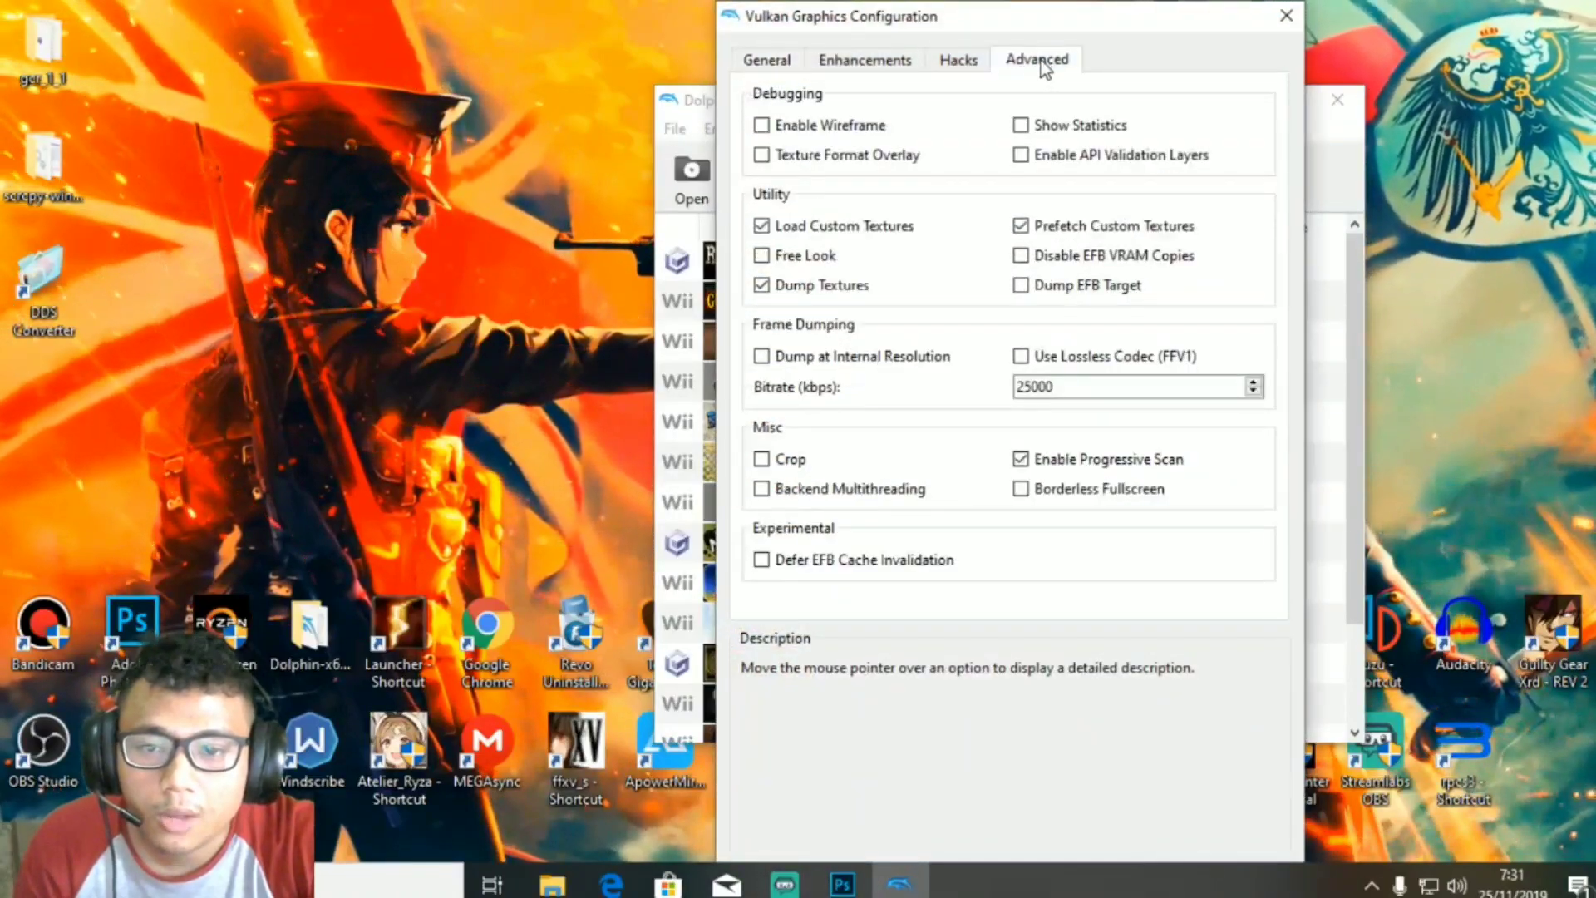
left_click(798, 285)
left_click(1286, 16)
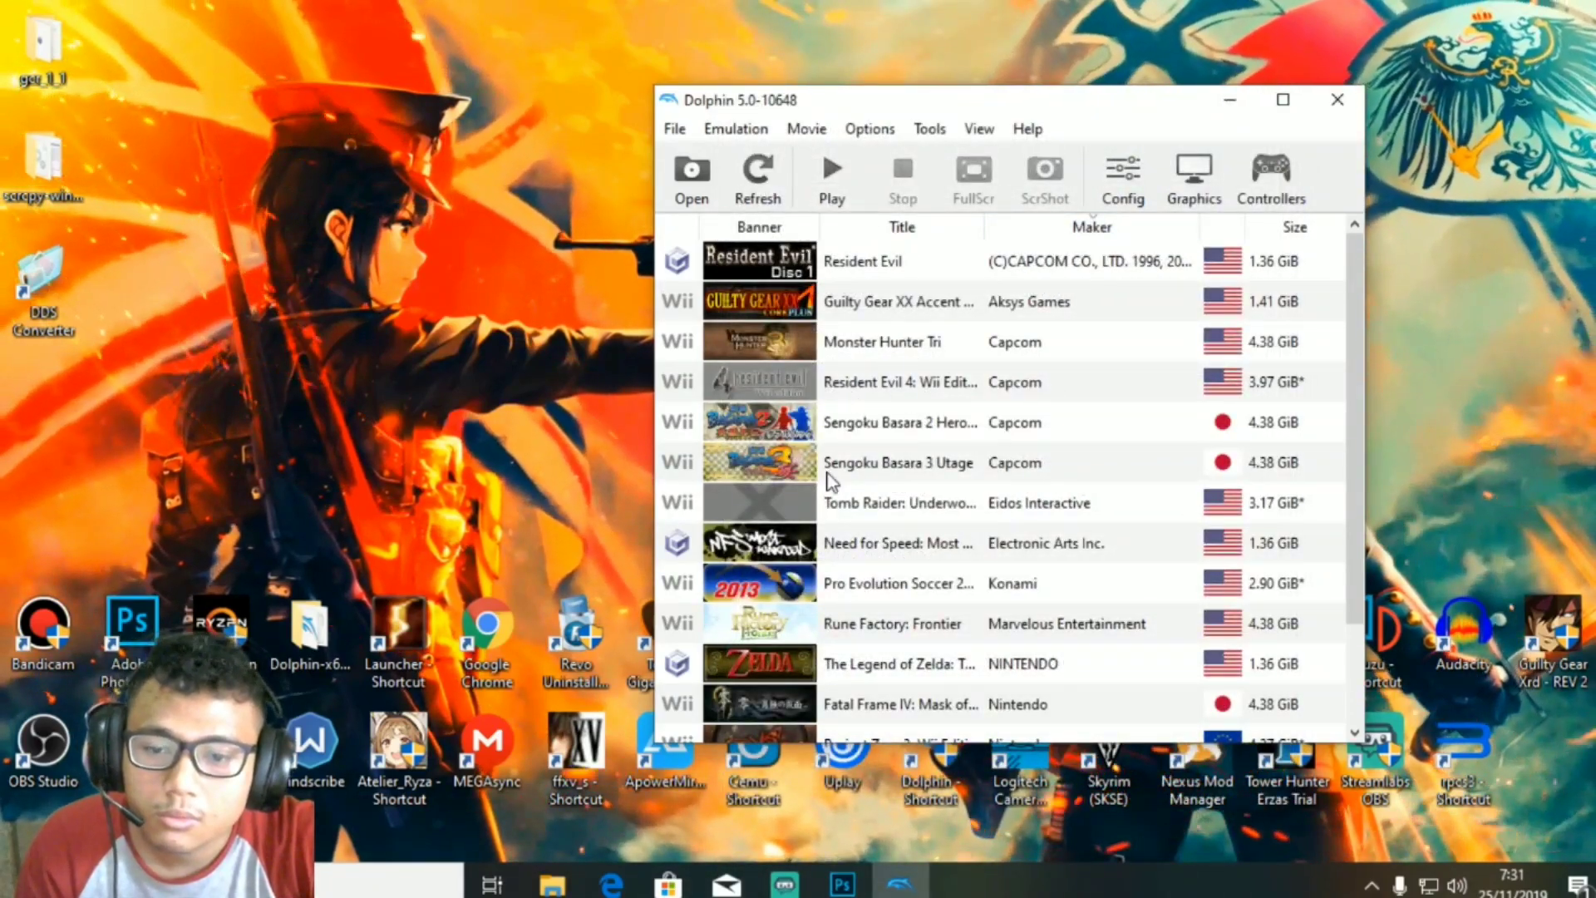
Start Need for Speed: Most Wanted and load the saved state from its slot, bringing the game window to the front
double_click(830, 549)
key("alt+Tab")
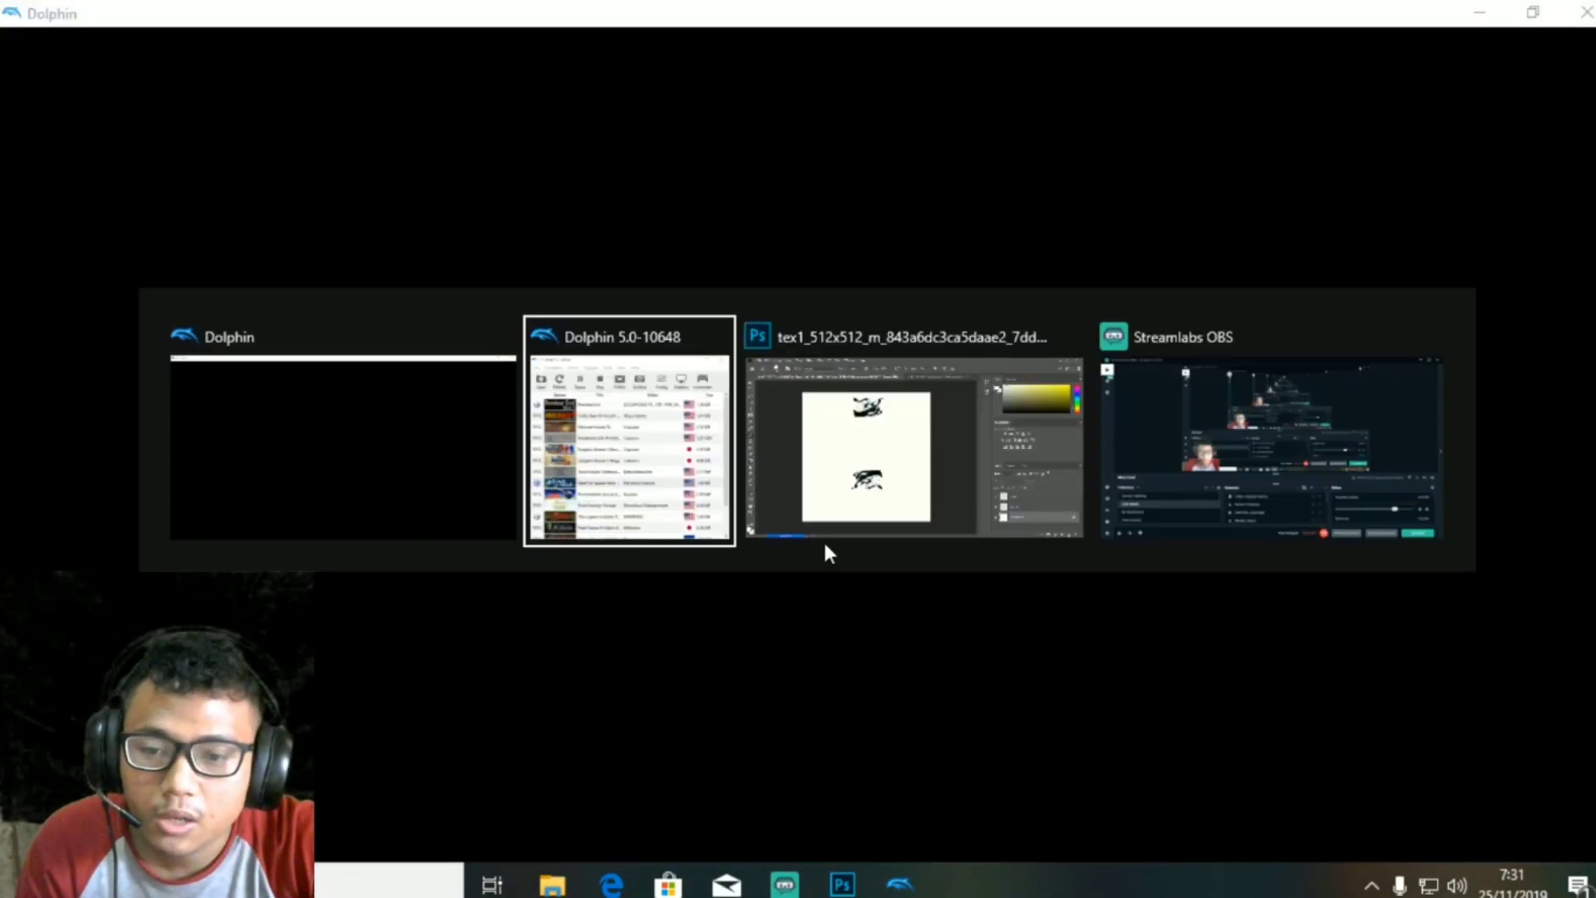
left_click(736, 129)
mouse_move(798, 324)
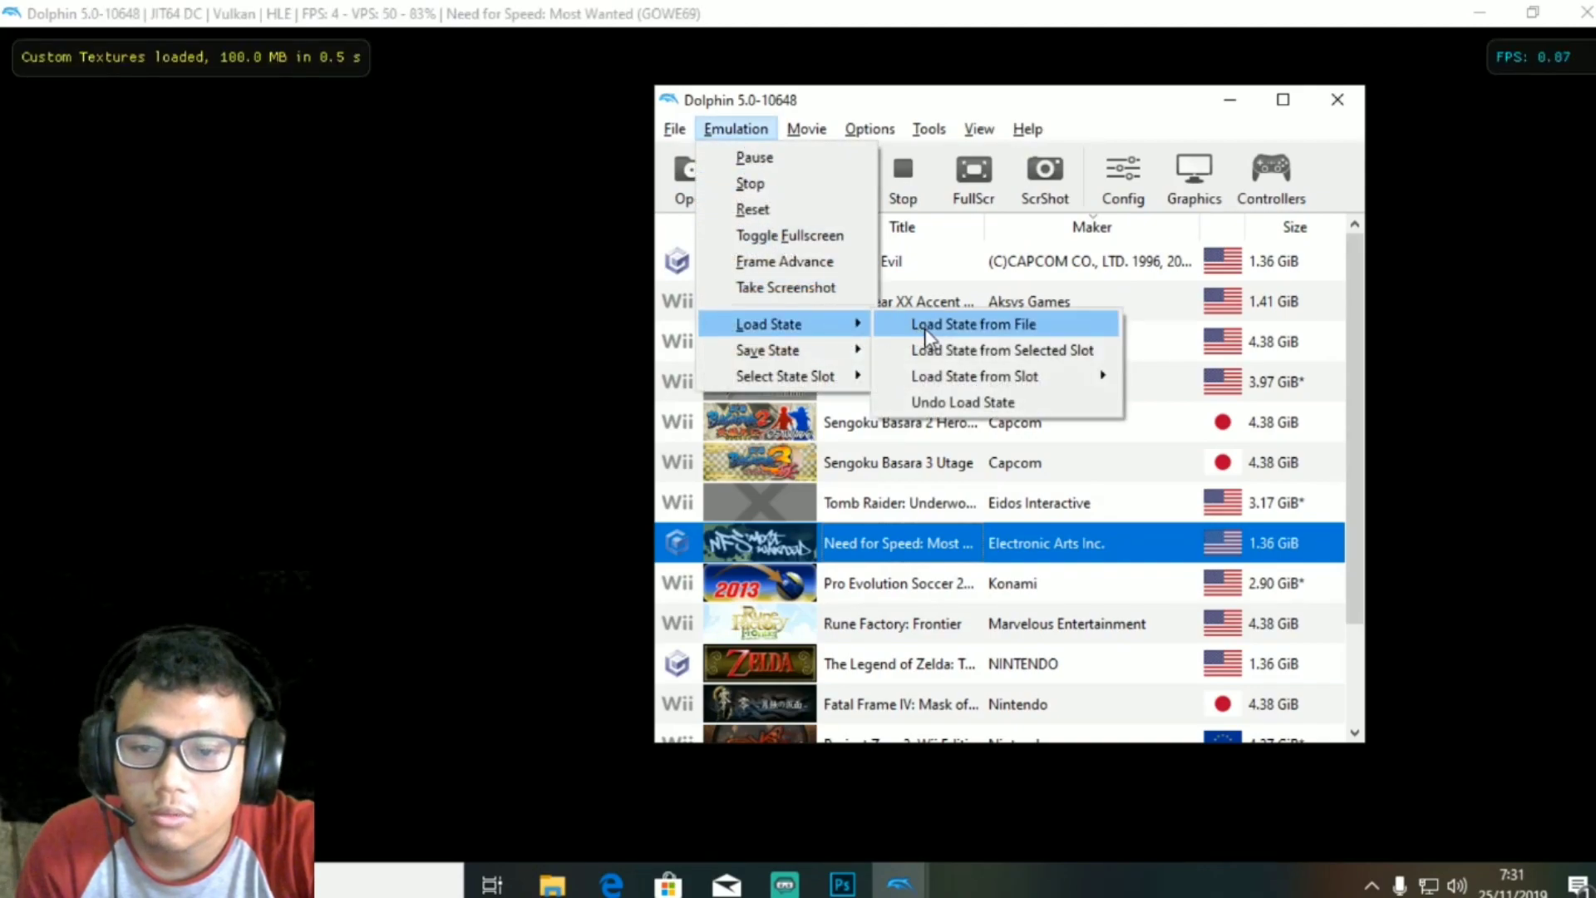
mouse_move(1012, 384)
left_click(1206, 376)
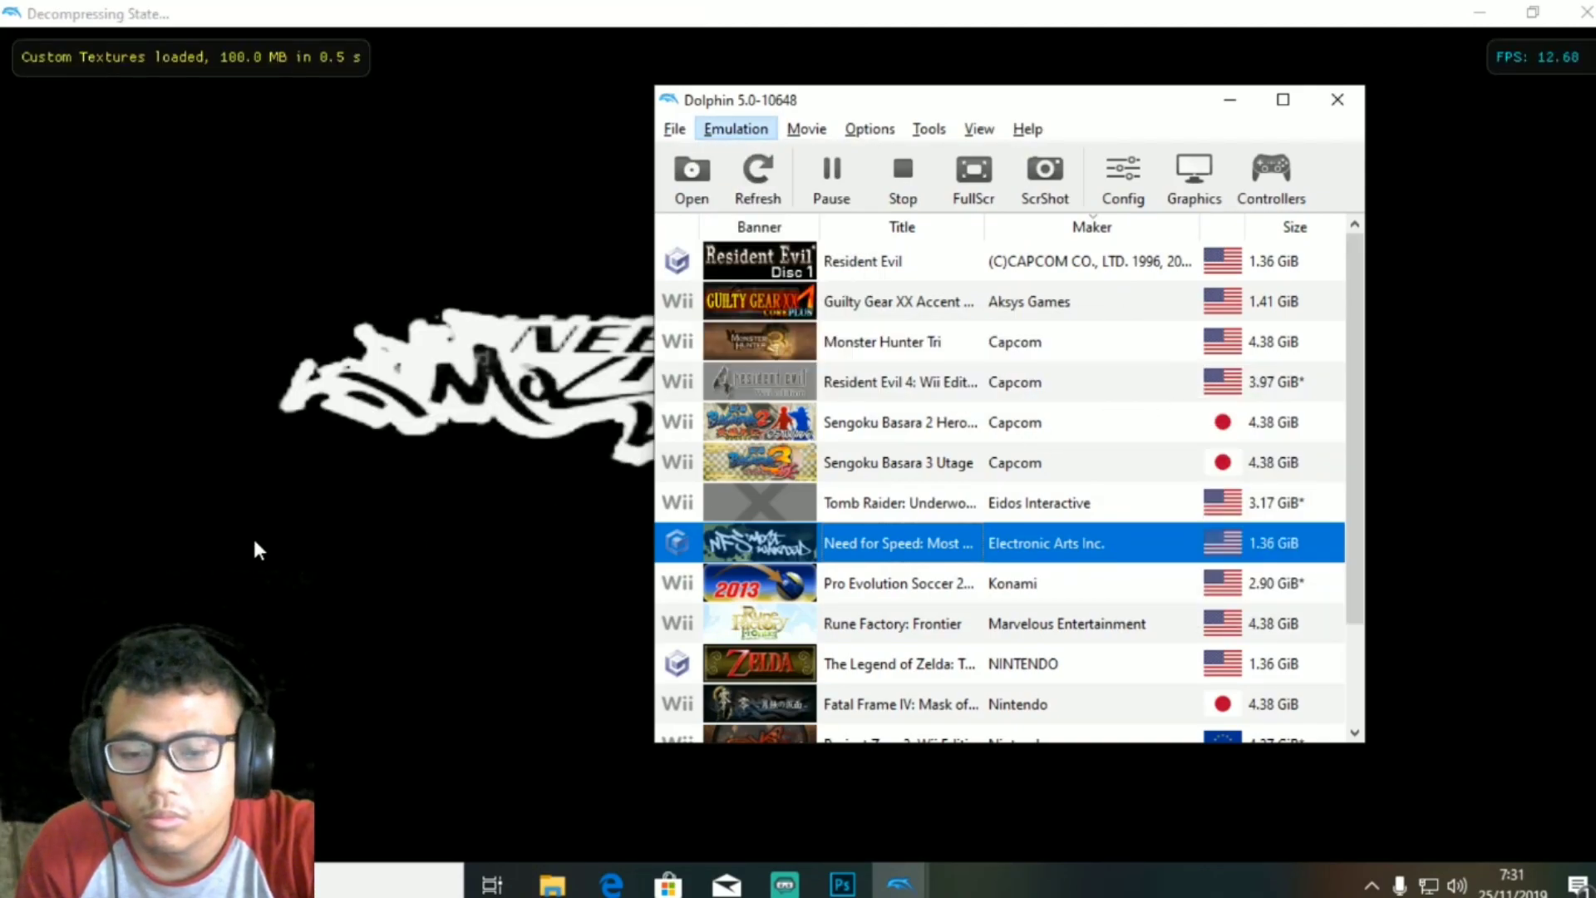
left_click(253, 535)
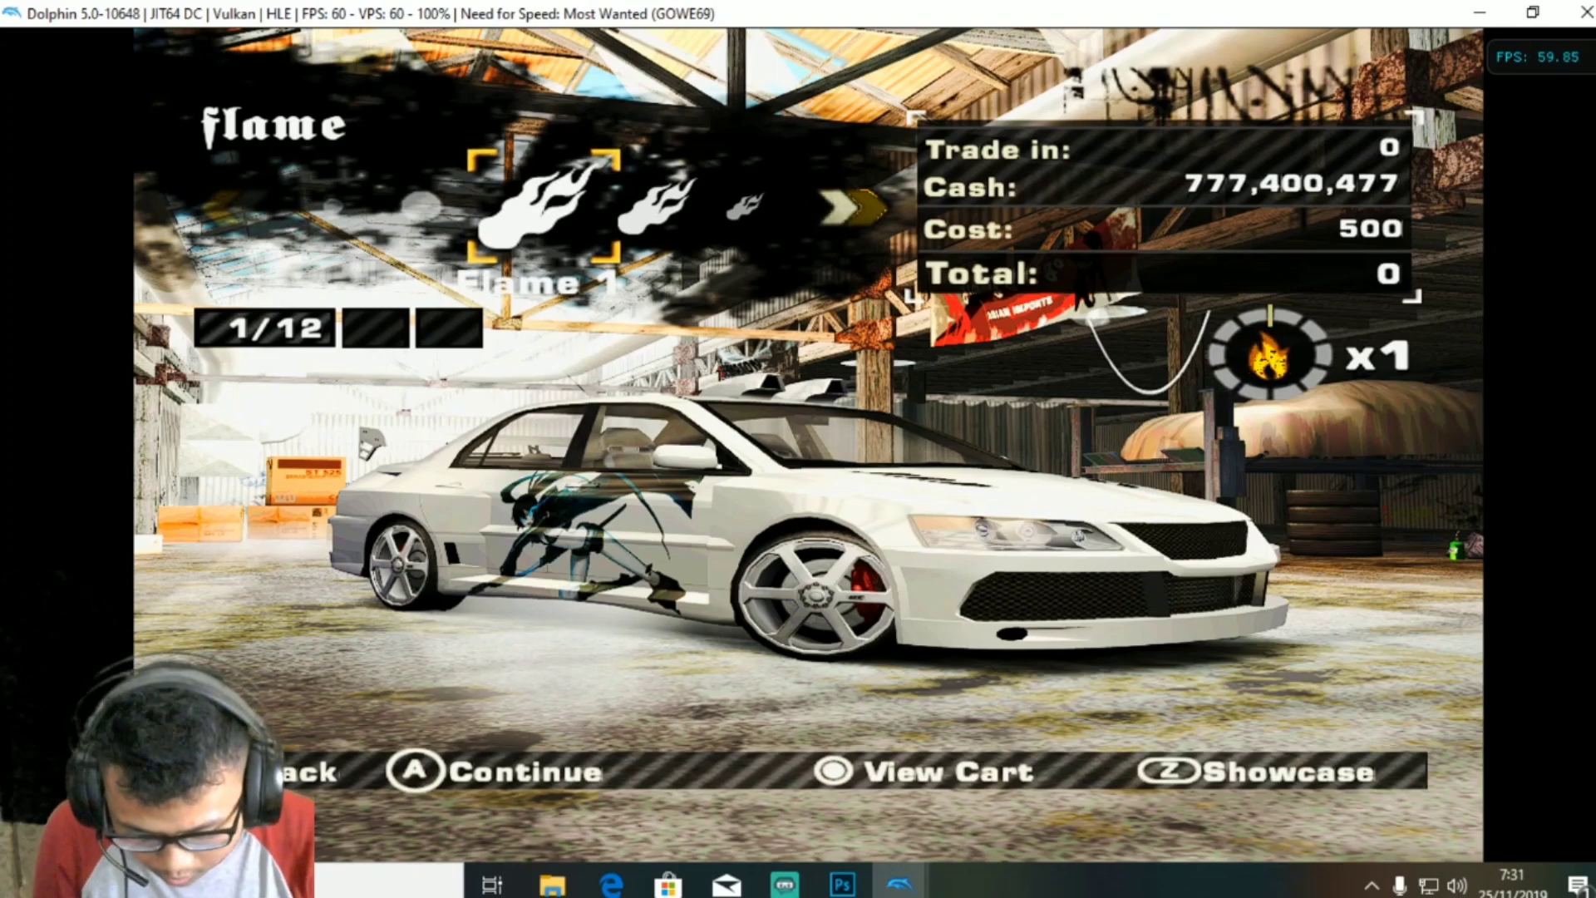
Showcase the car in the game, rotating and zooming the view to inspect the character decals on both sides
key("z")
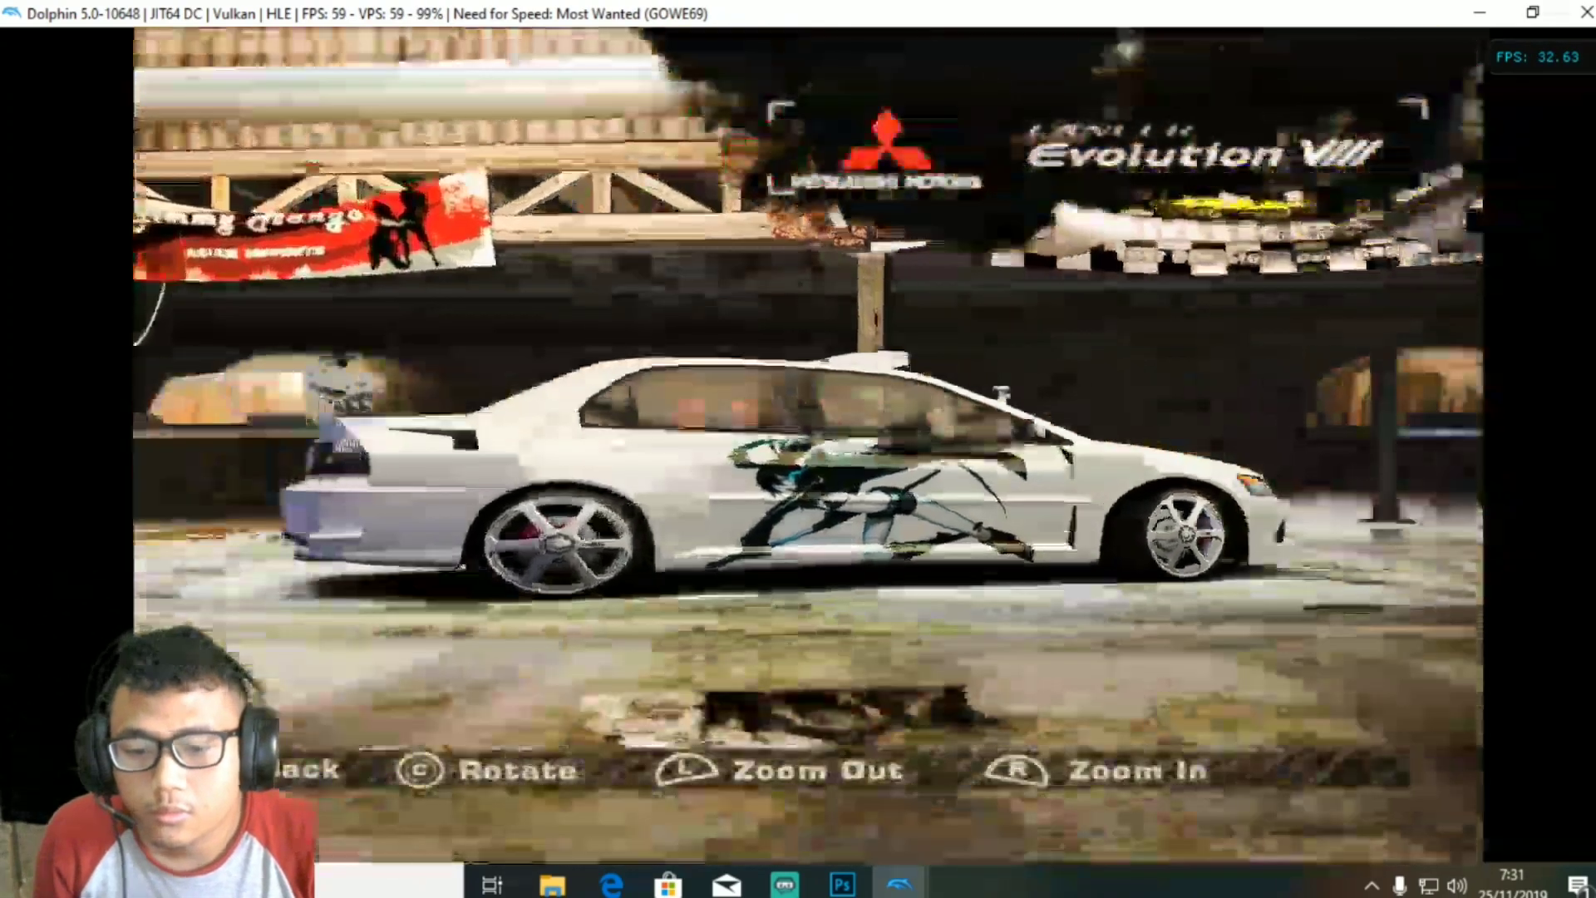
key("l")
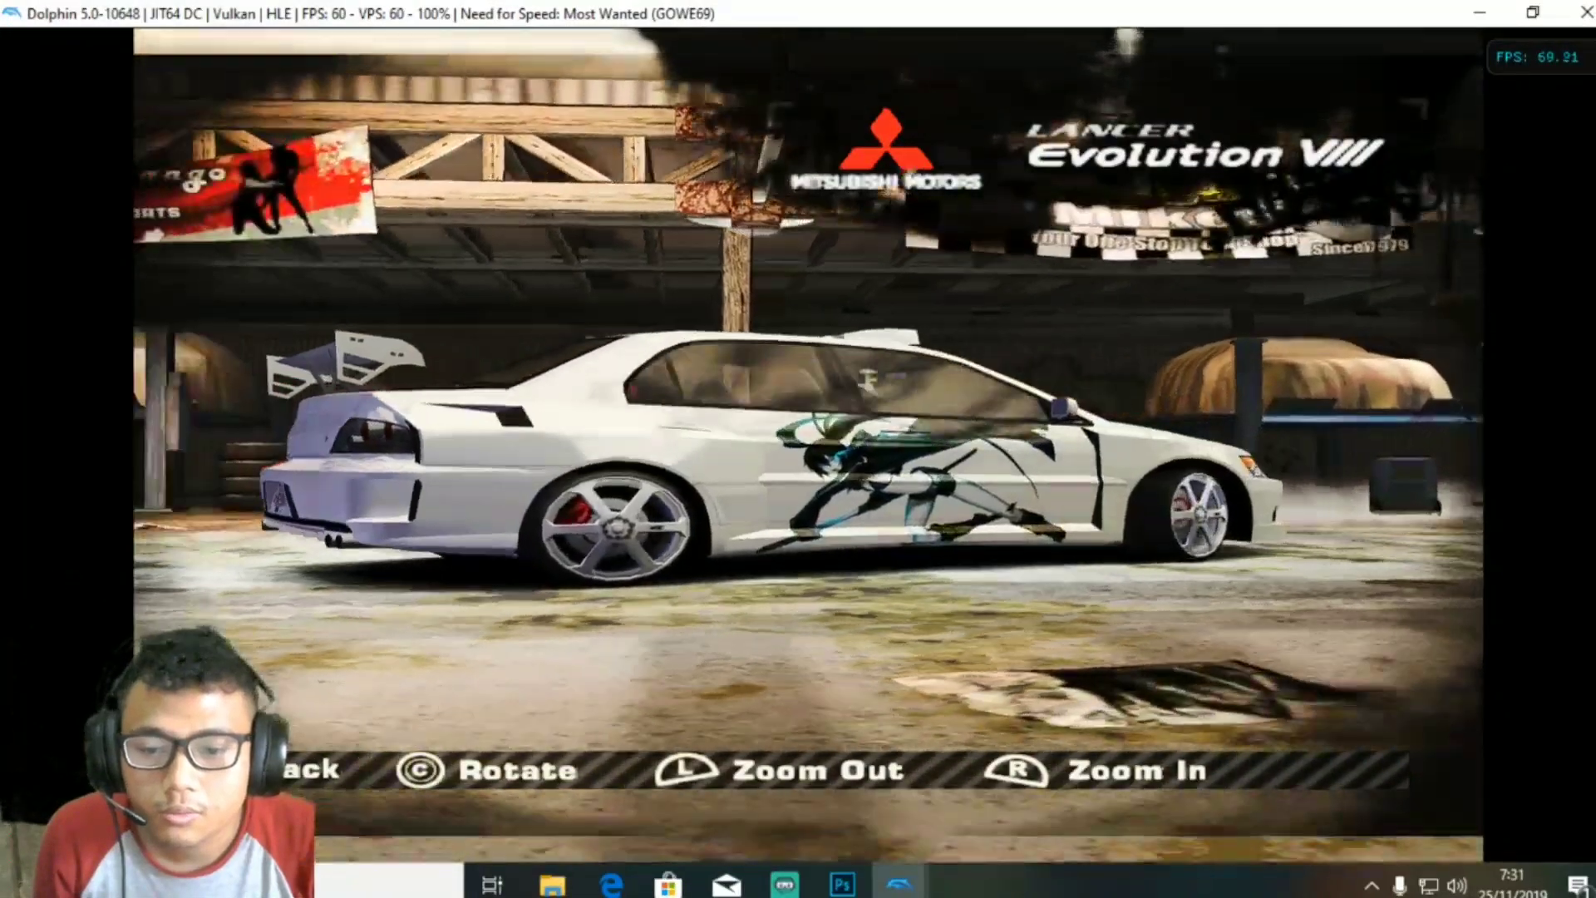
key("w")
key("q")
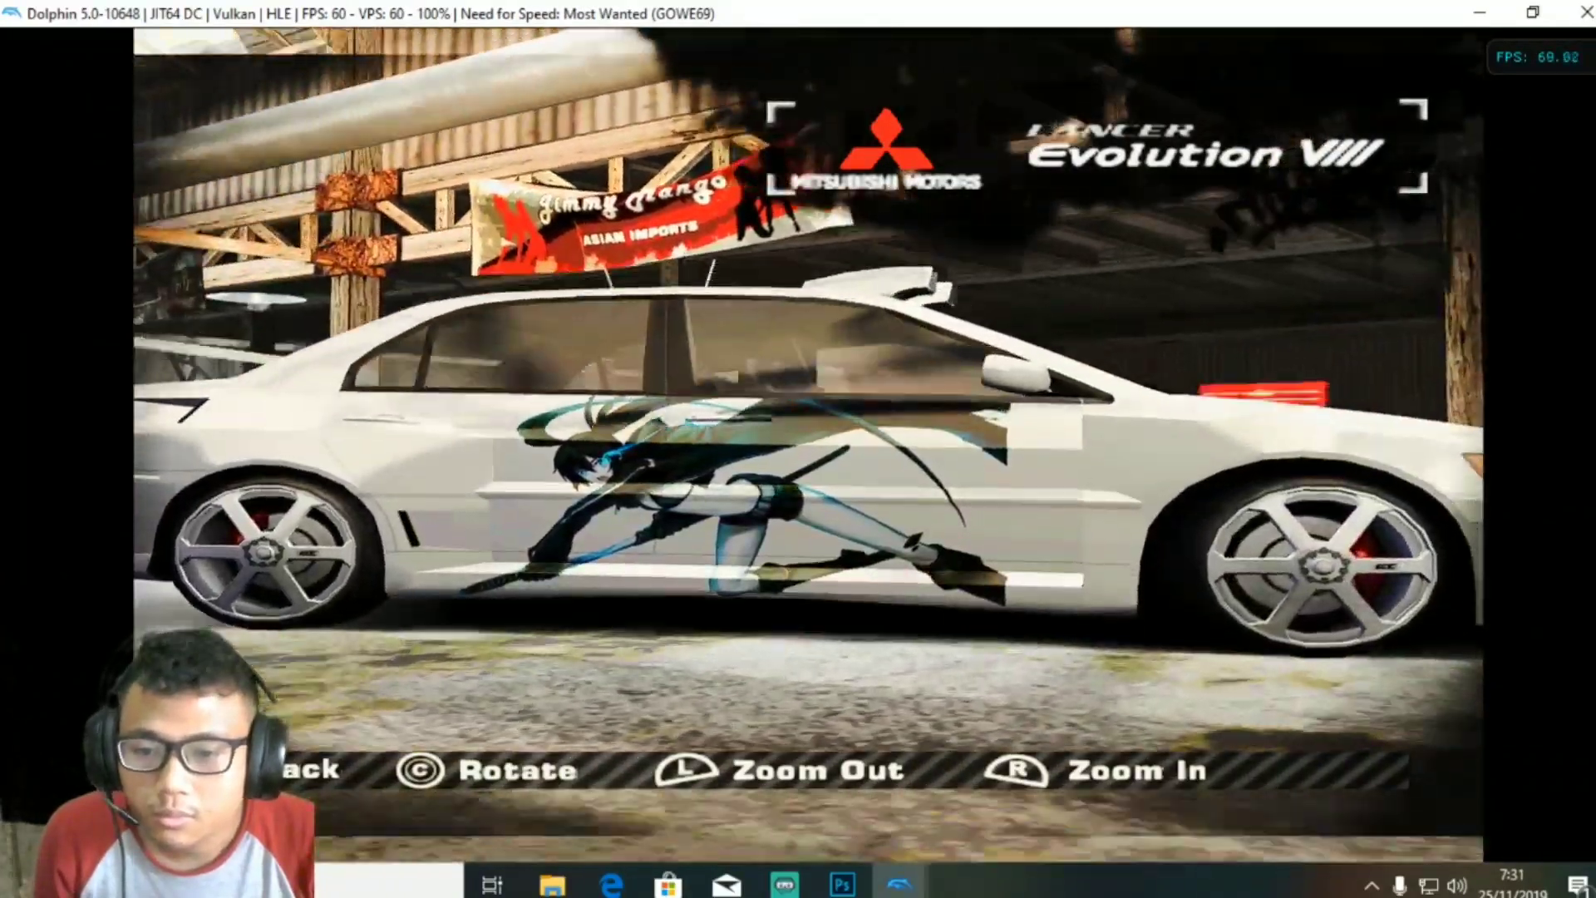
key("l")
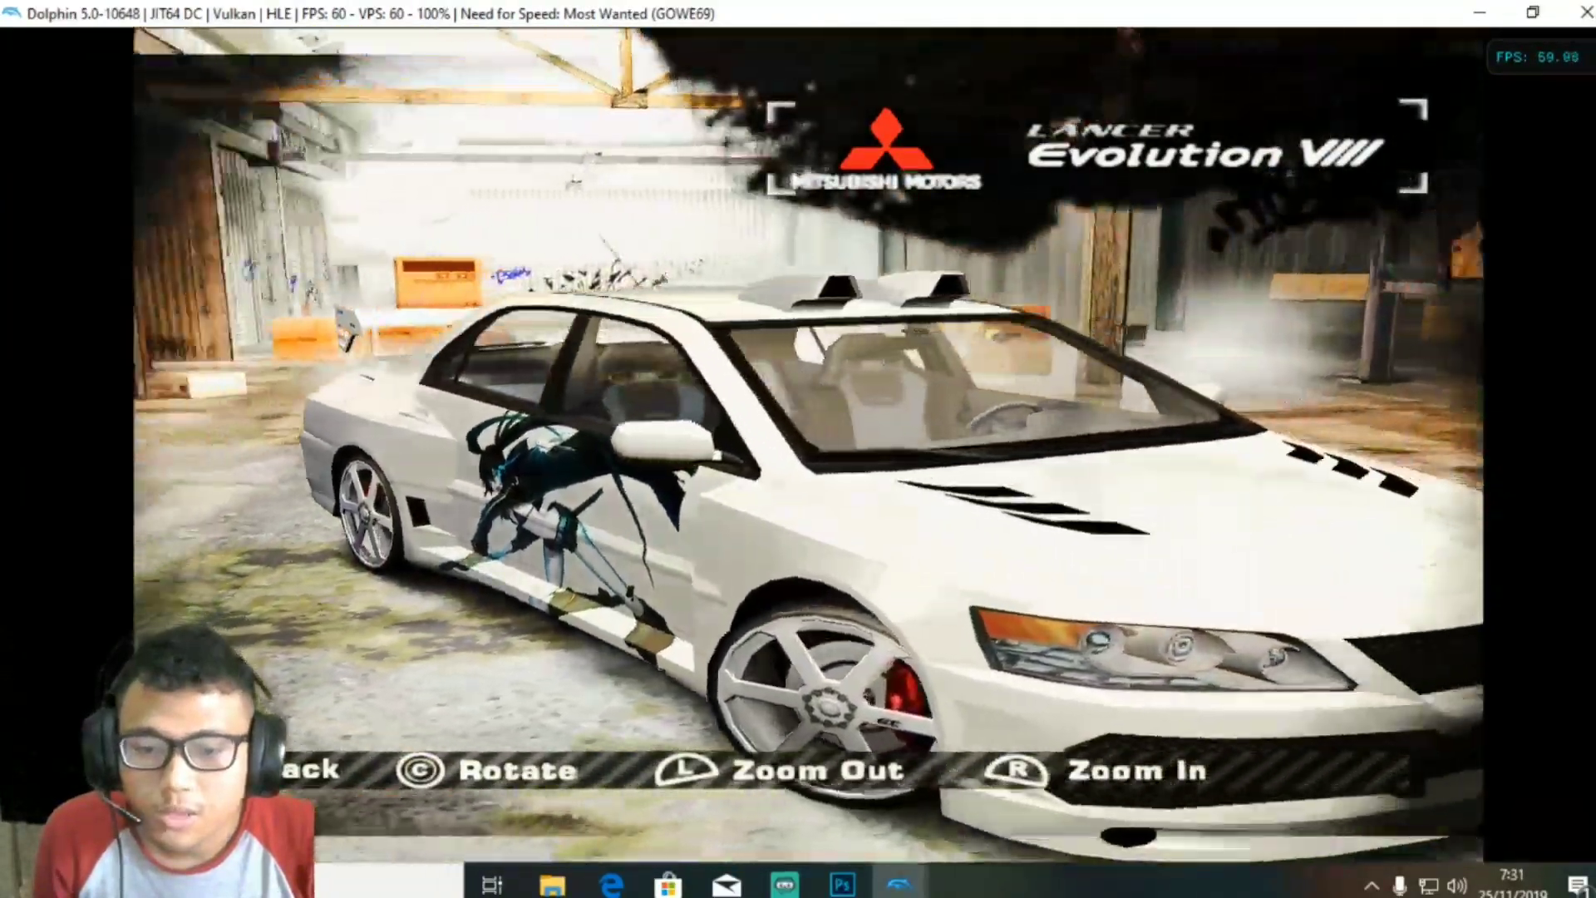
key("l")
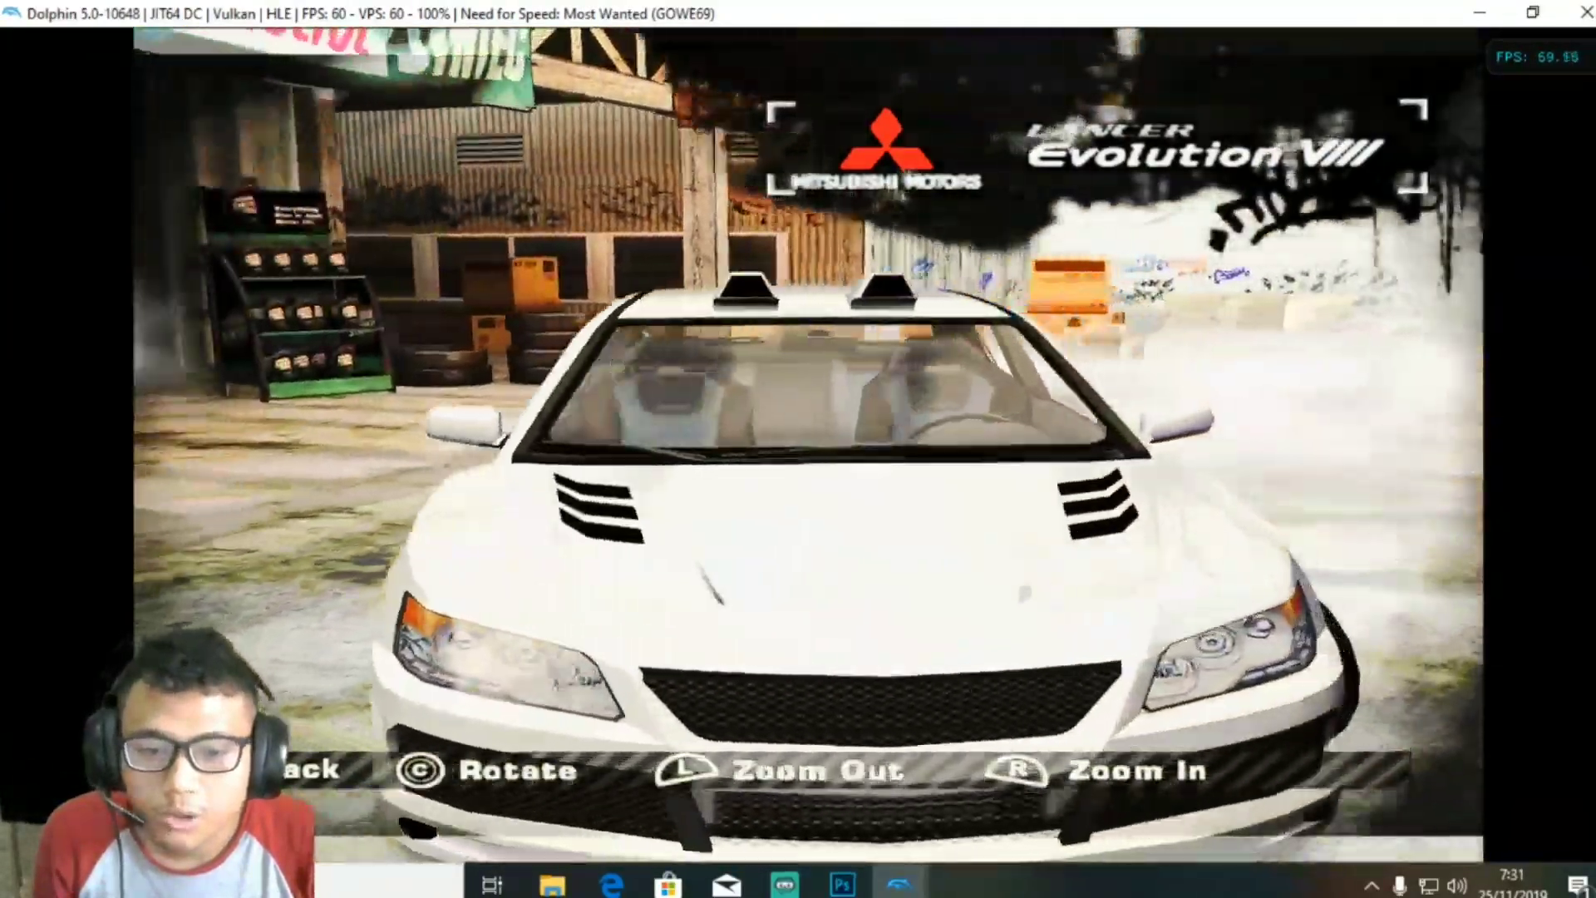
key("l")
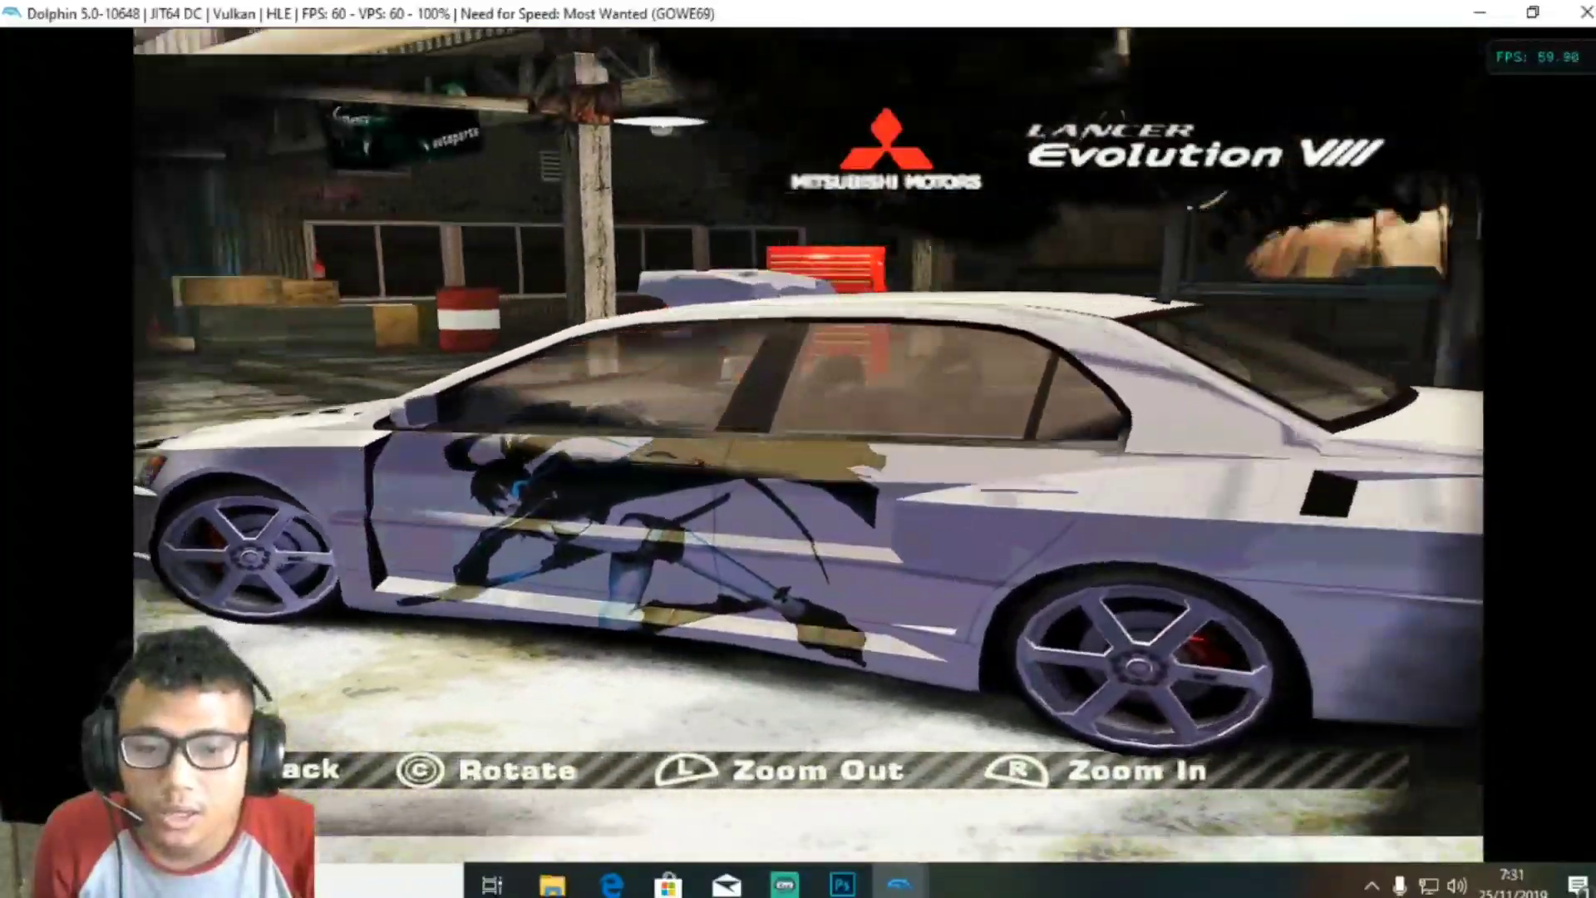
key("l")
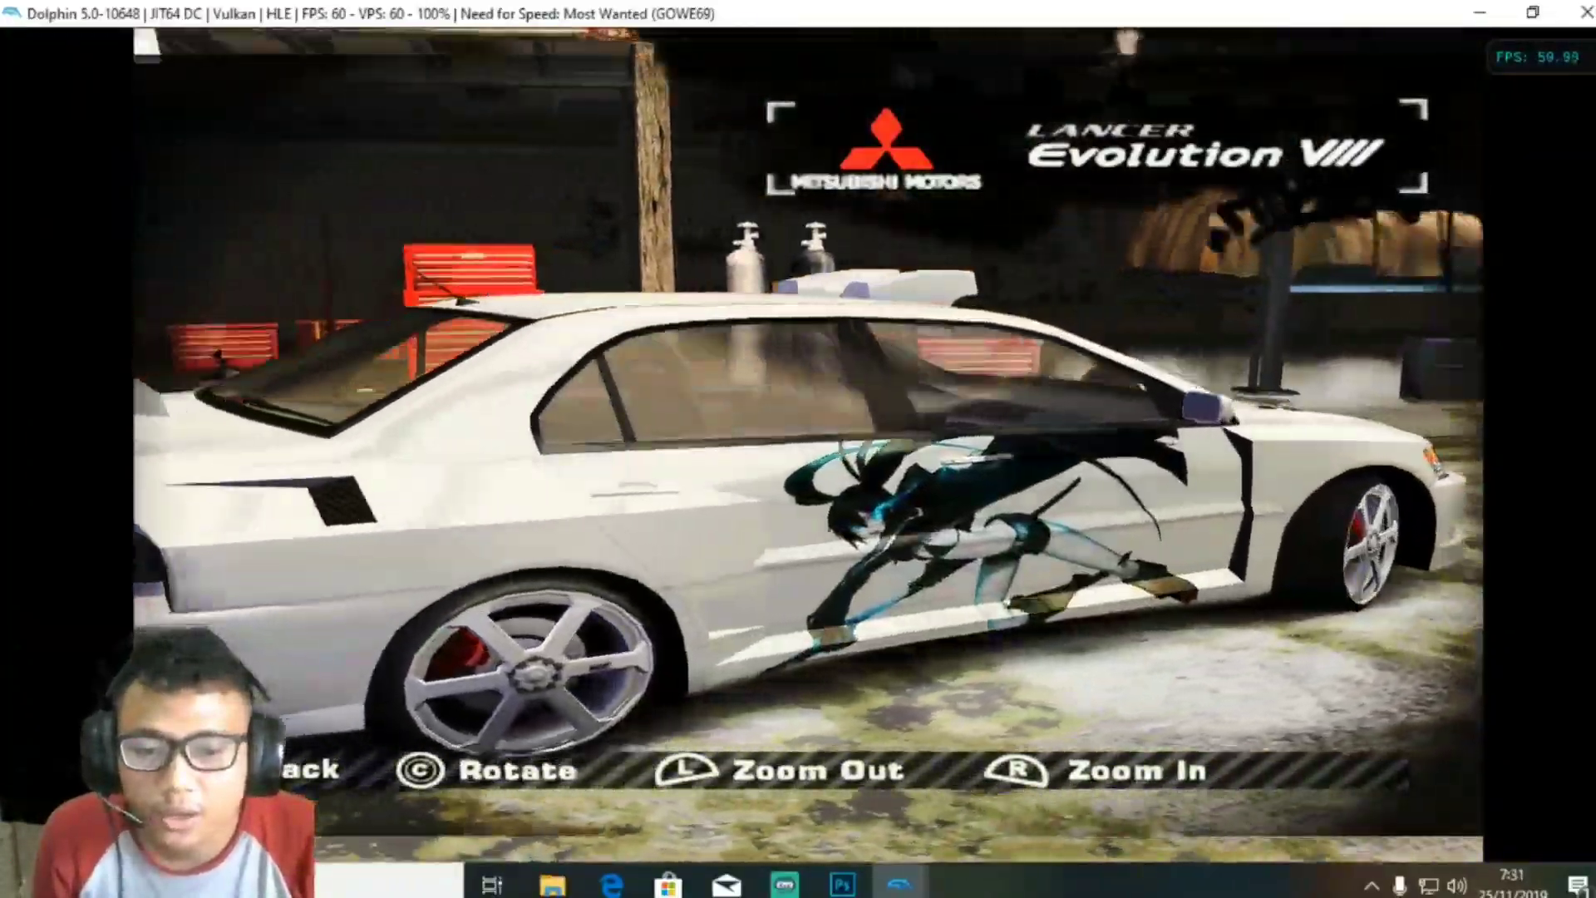
key("j")
key("j")
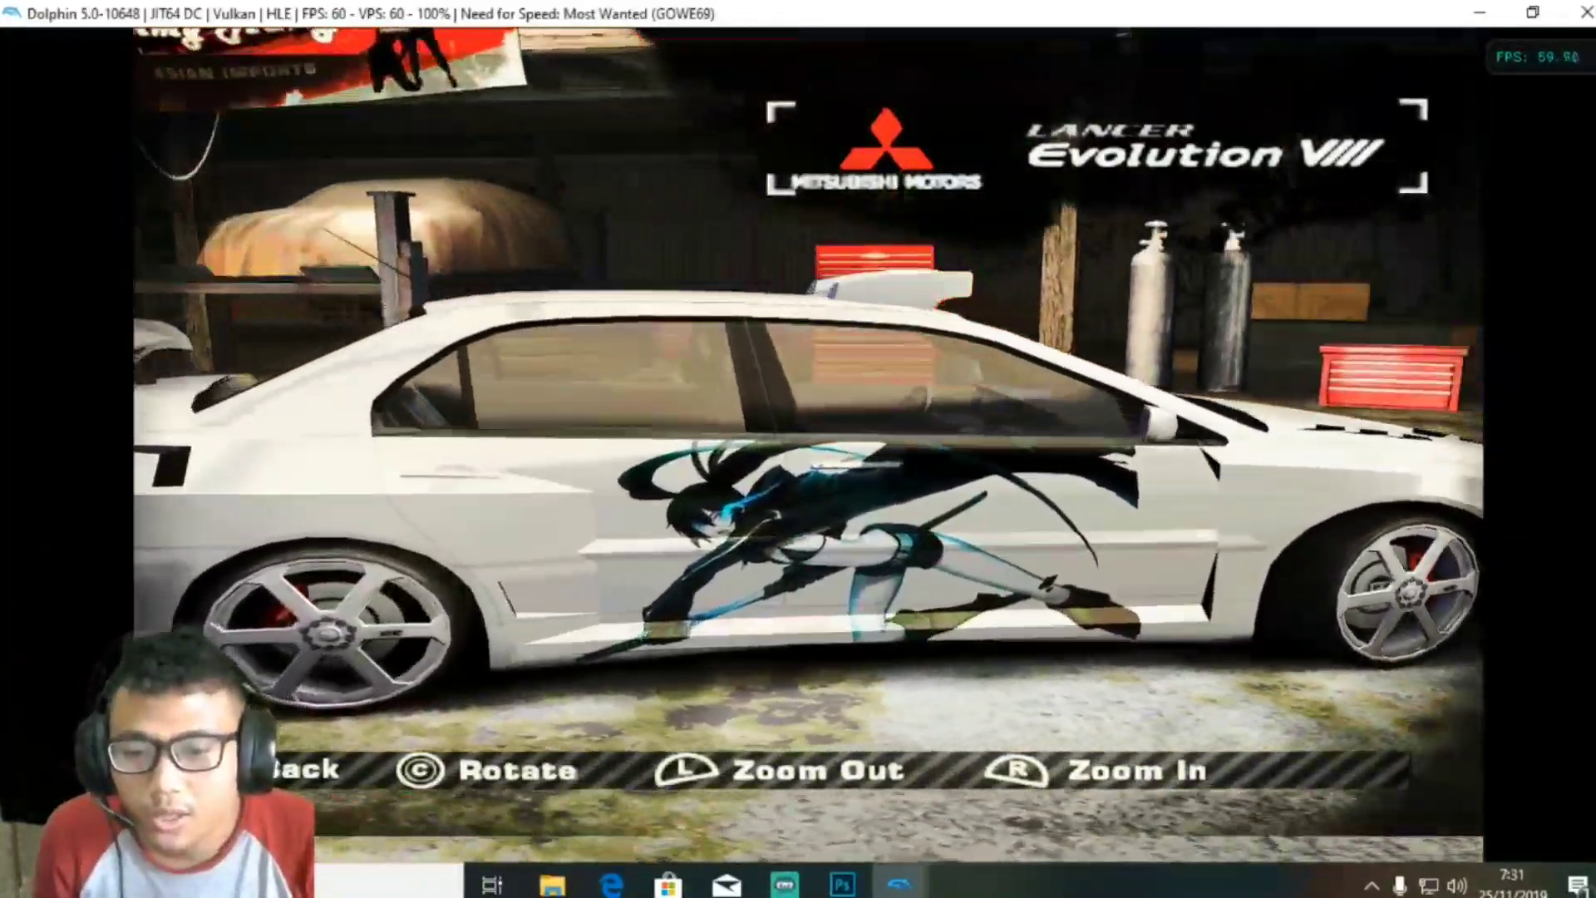
key("q")
key("l")
key("w")
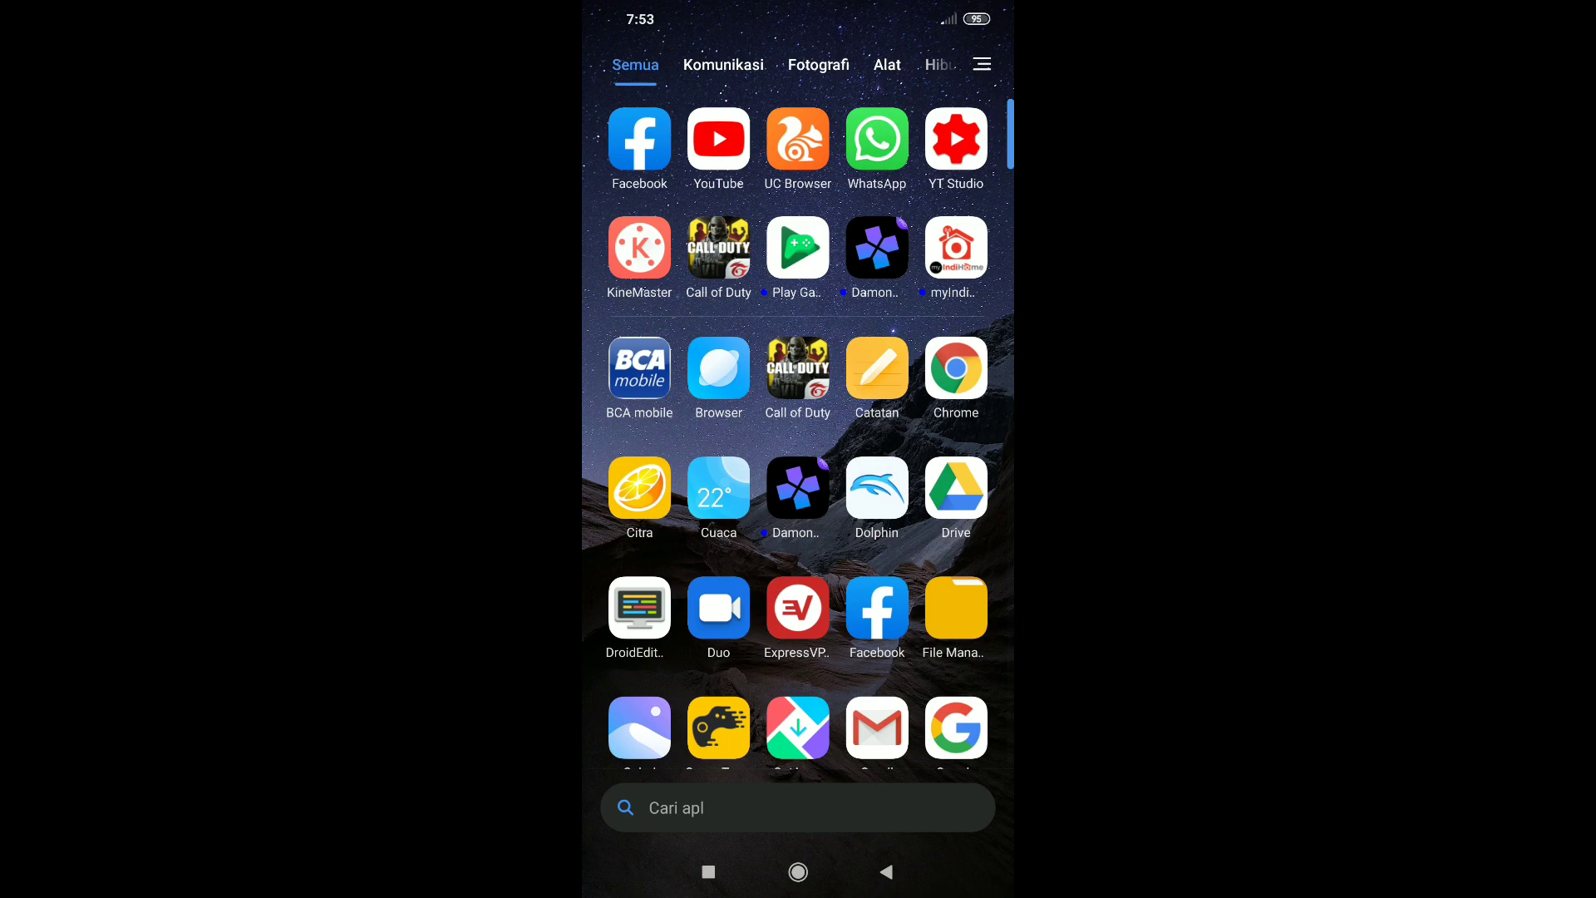
In the phone's file manager, browse the internal storage to the Config folder inside dolphin-mmj
left_click(956, 607)
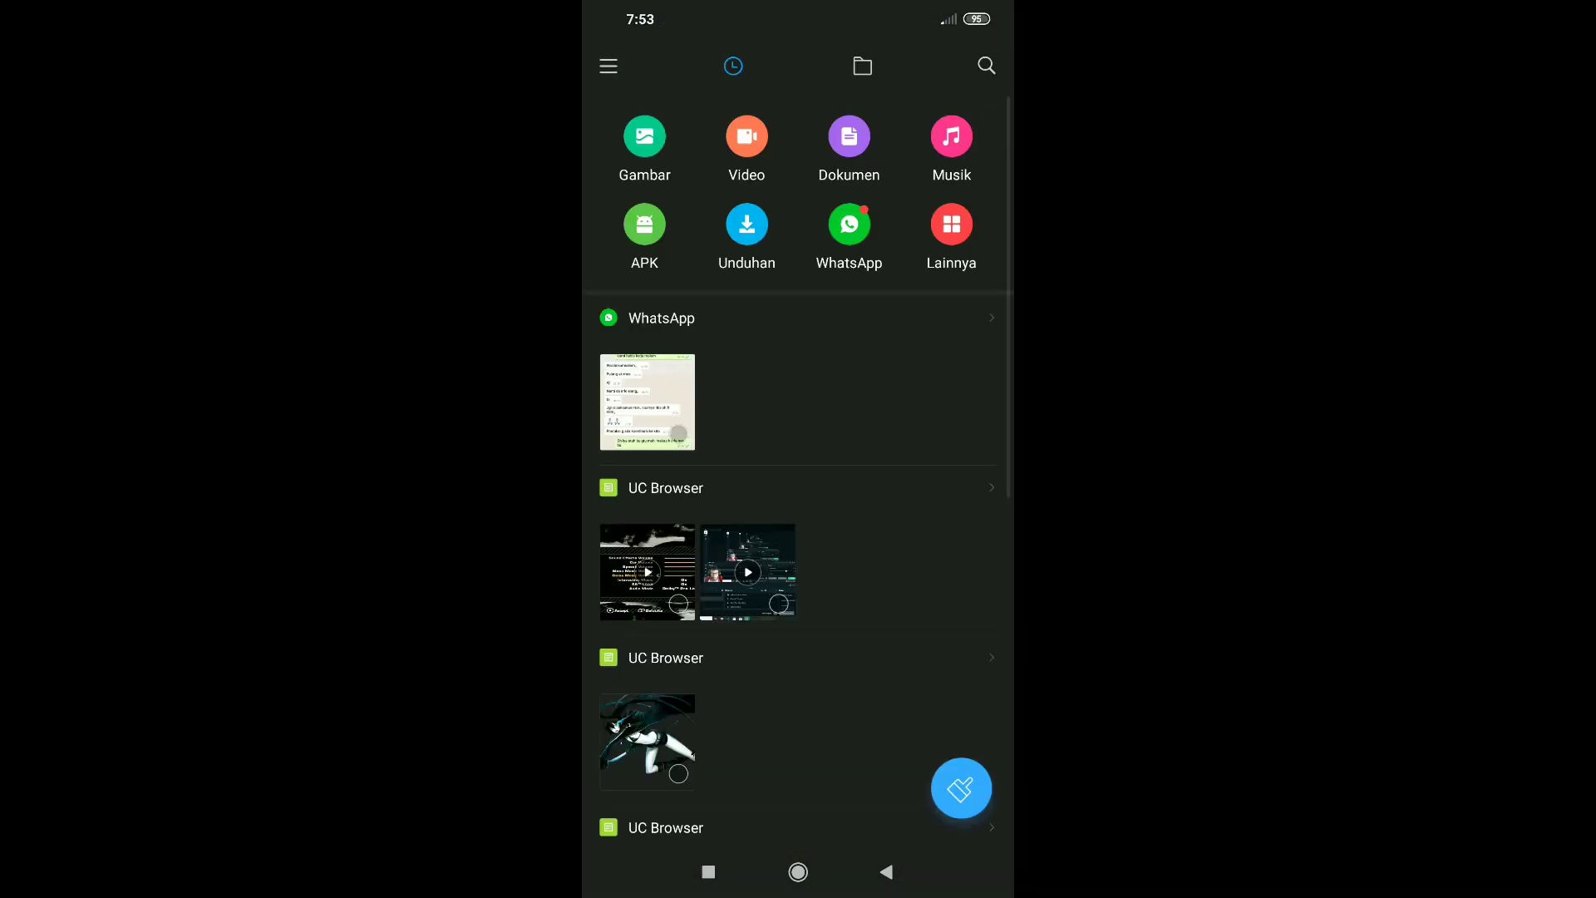
left_click(862, 65)
scroll(798, 498, "down", 5)
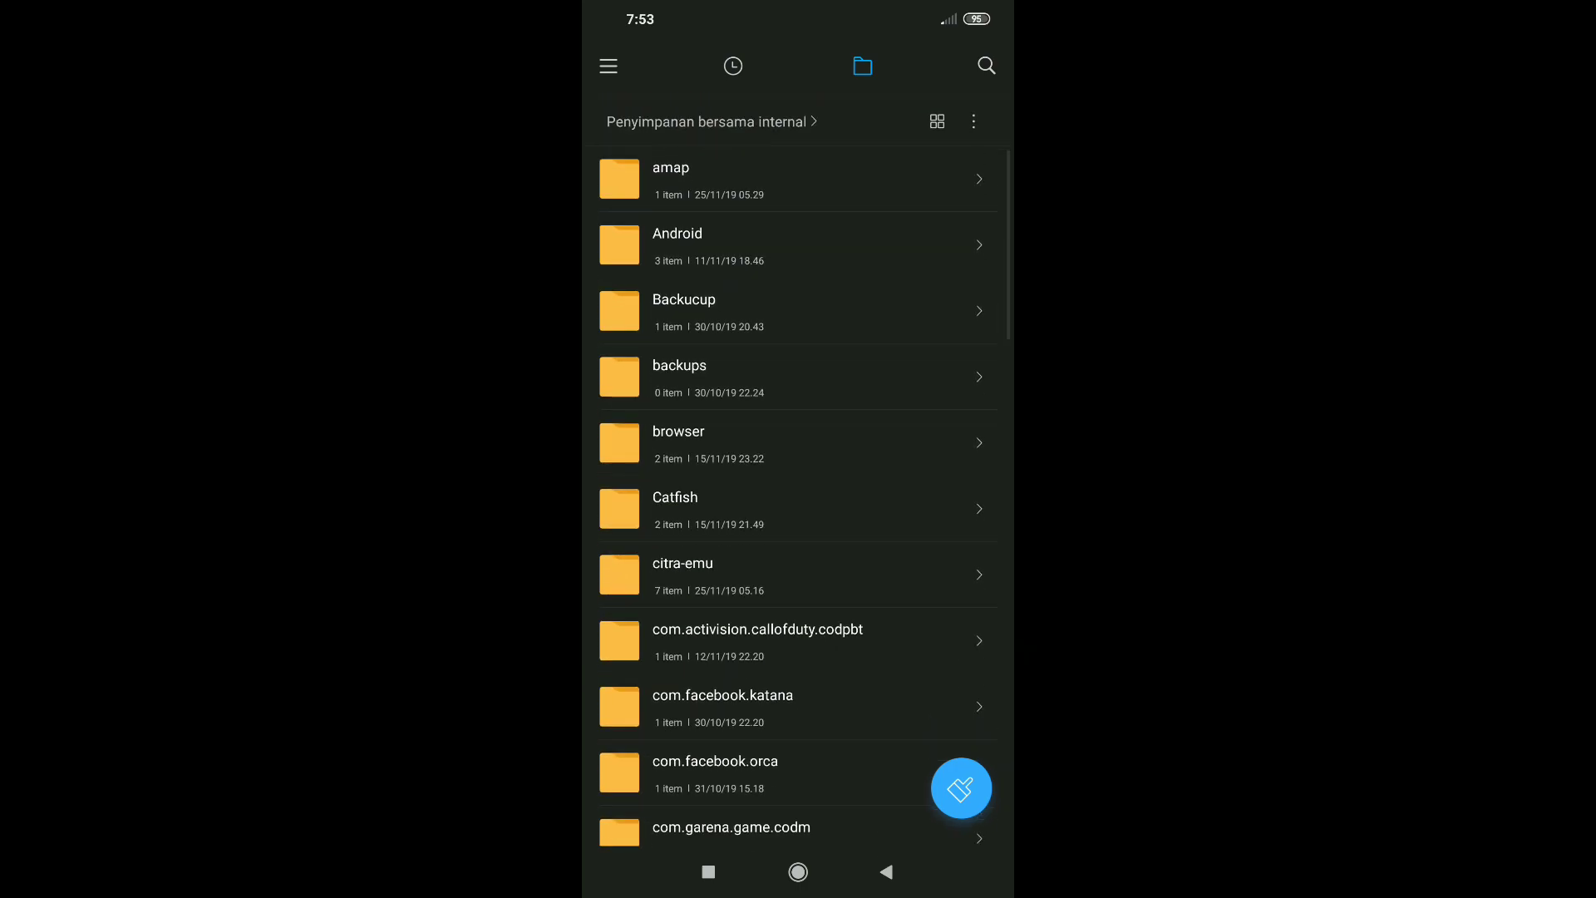
scroll(798, 499, "down", 3)
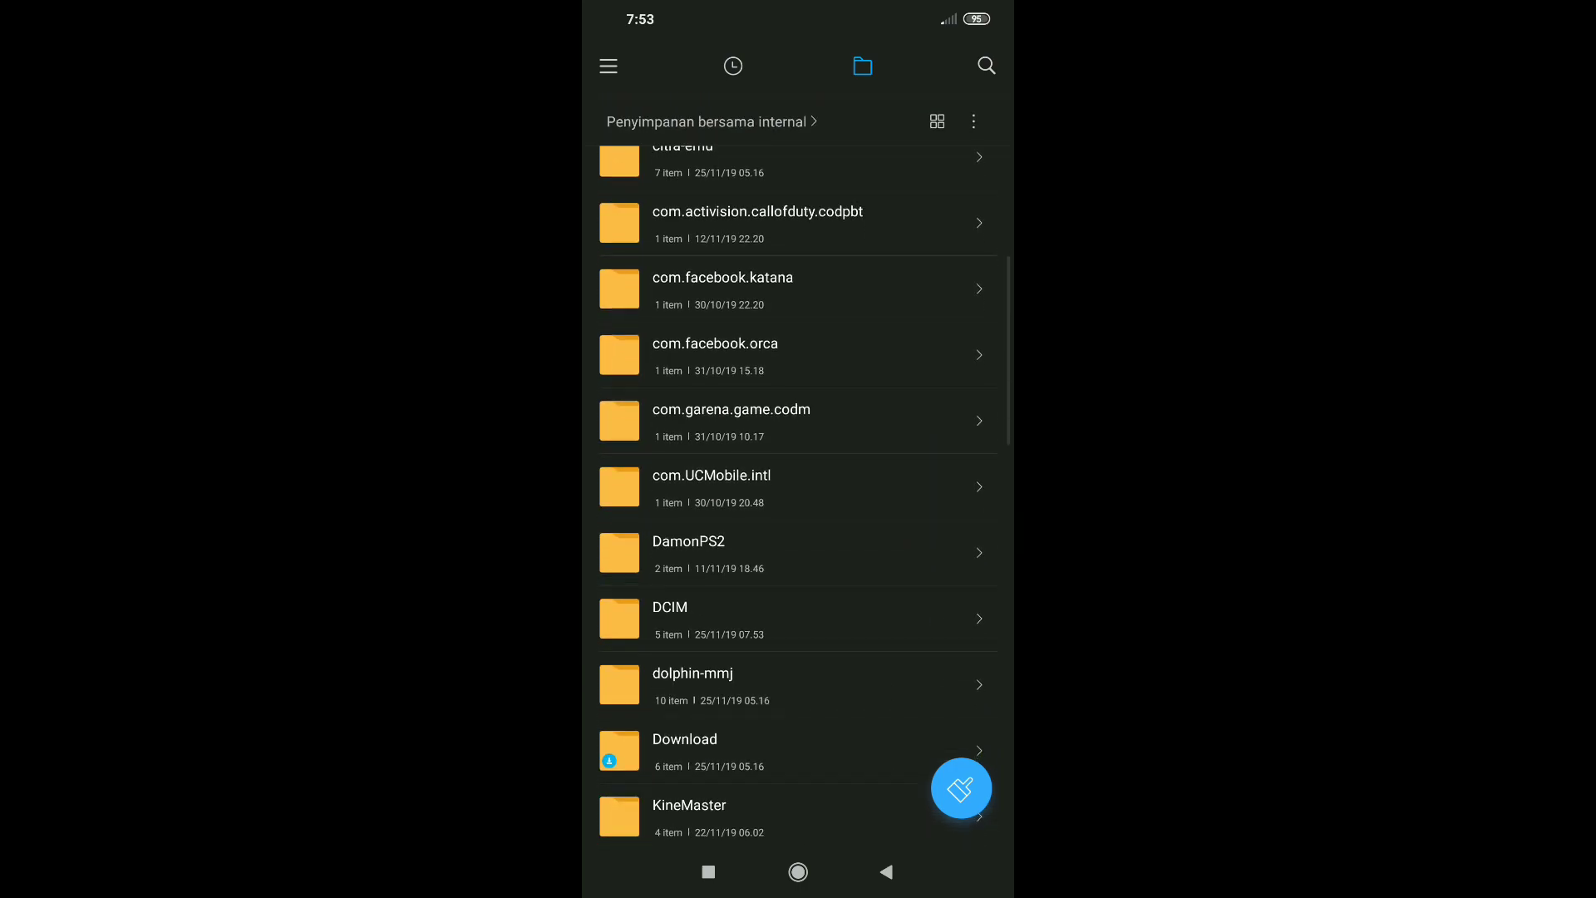
left_click(692, 682)
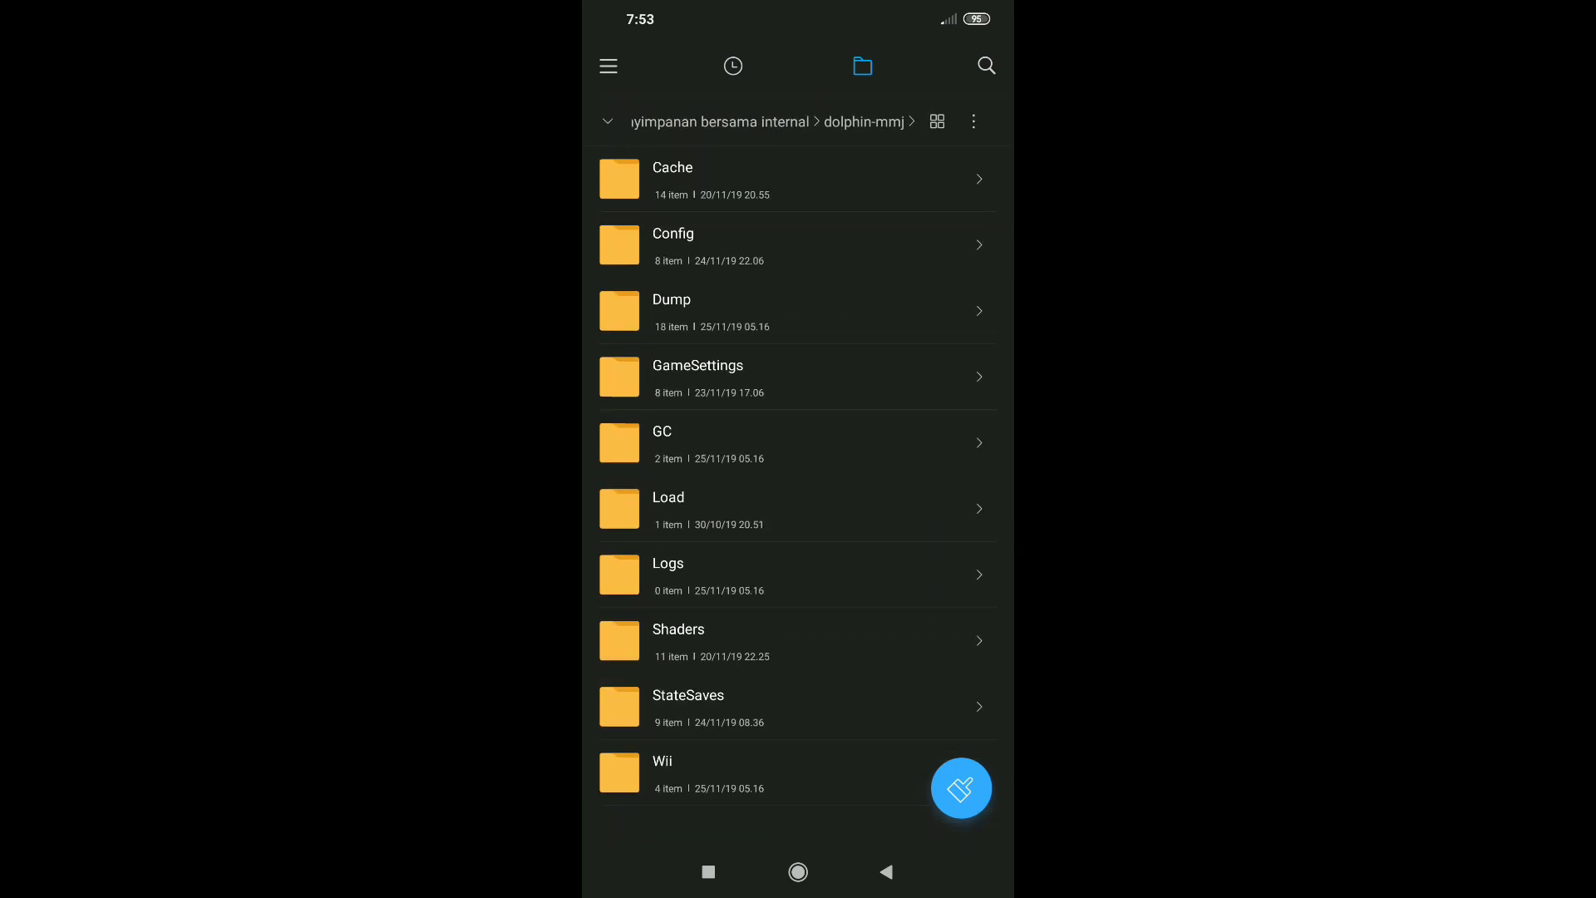
left_click(673, 244)
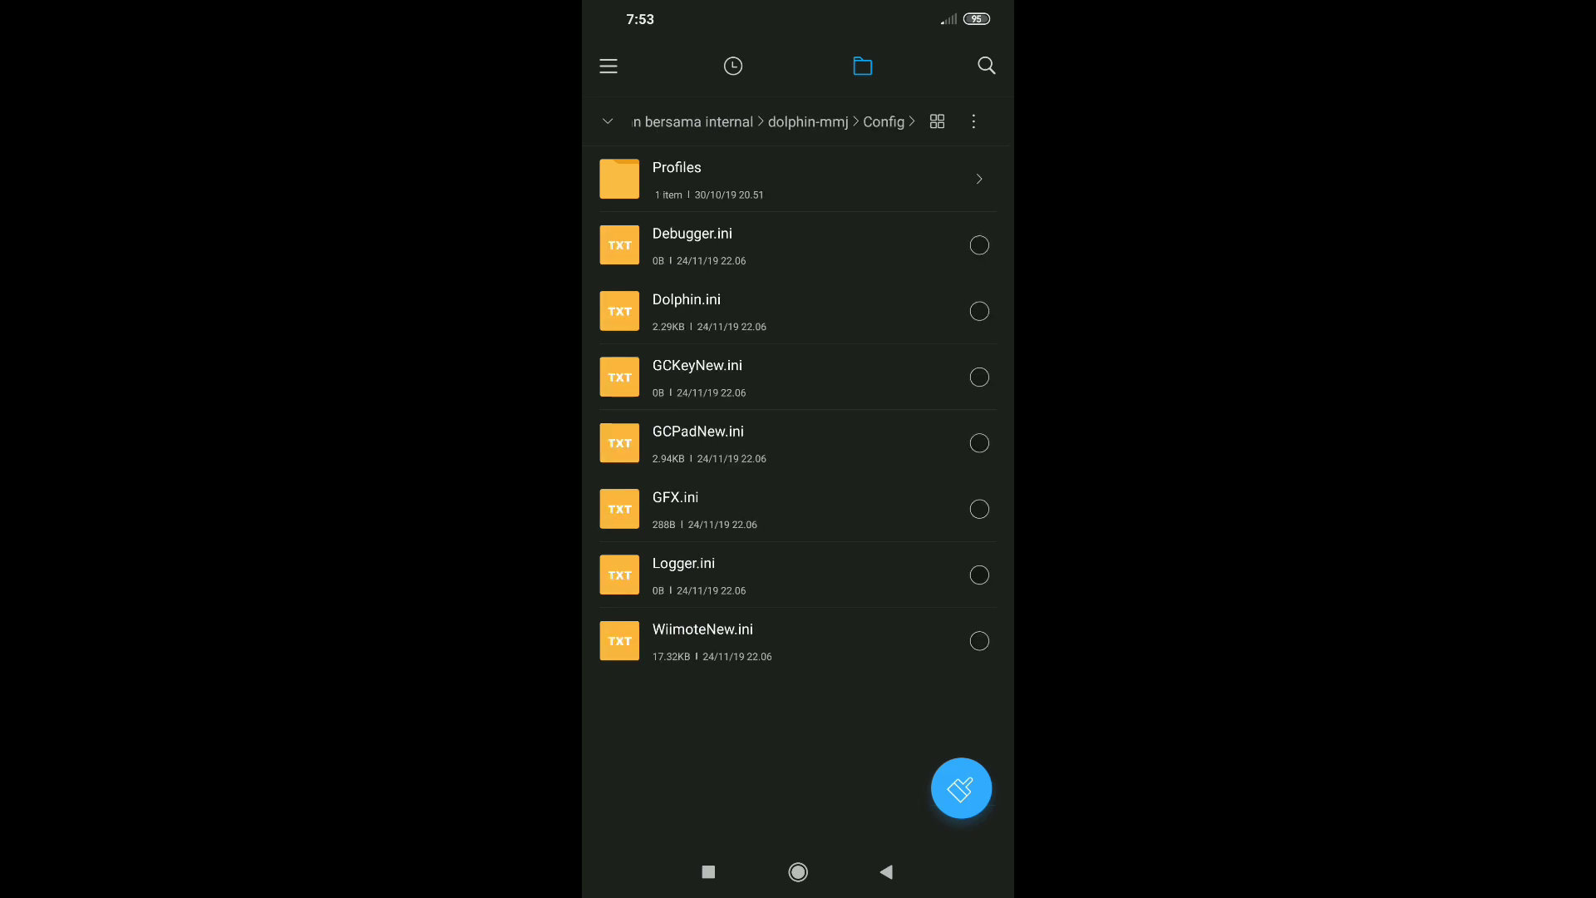
Open GFX.ini as a document in Turbo Editor
left_click(675, 509)
left_click(665, 662)
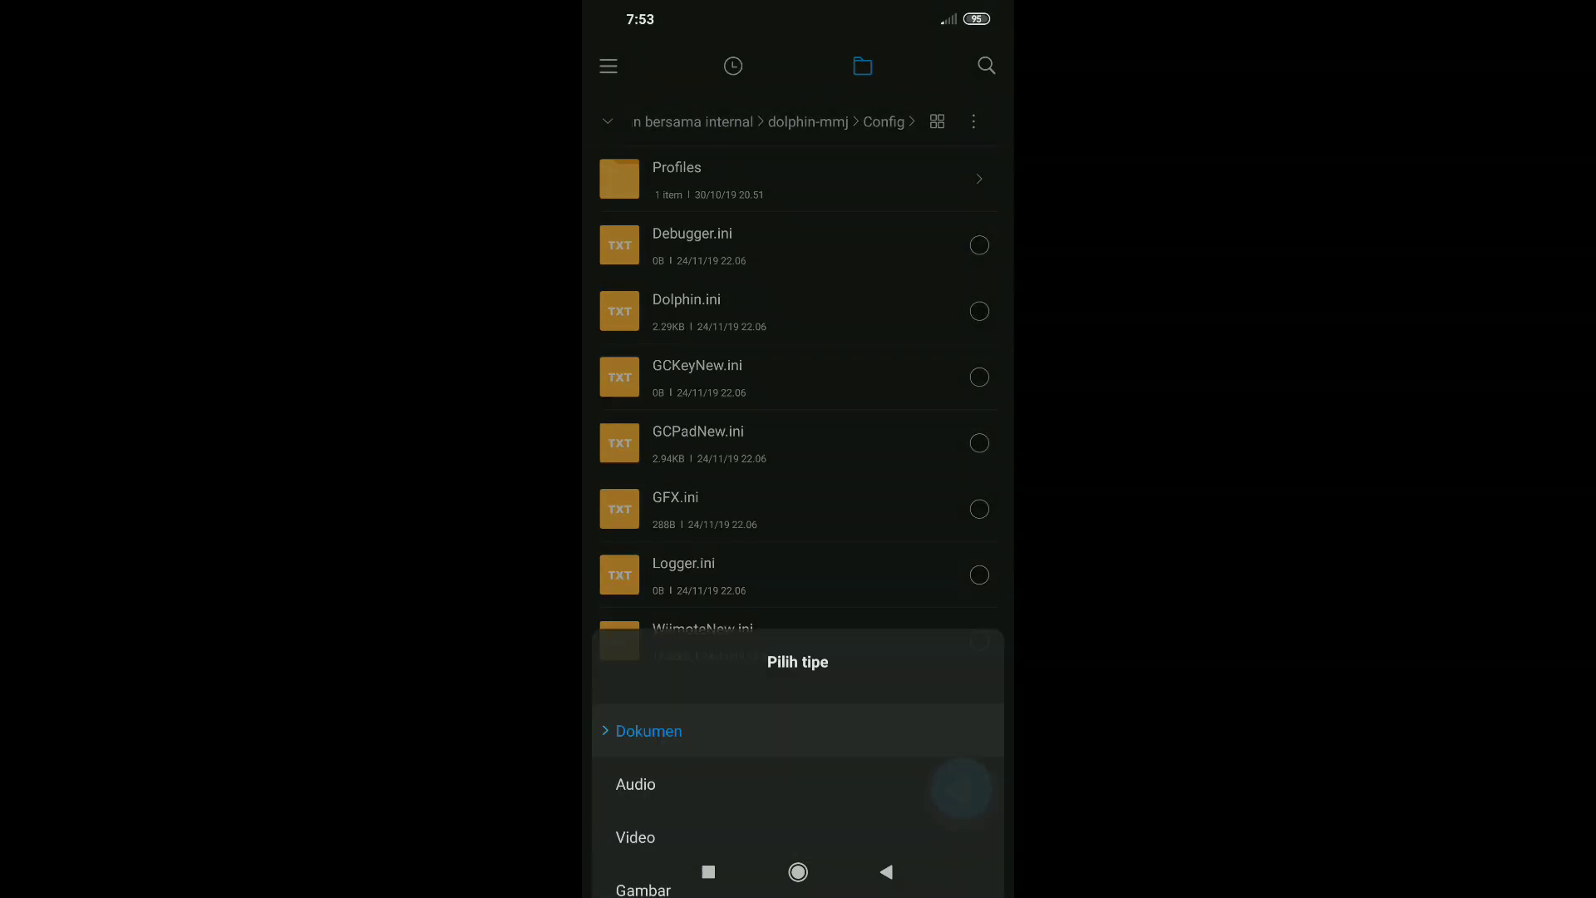
left_click(898, 636)
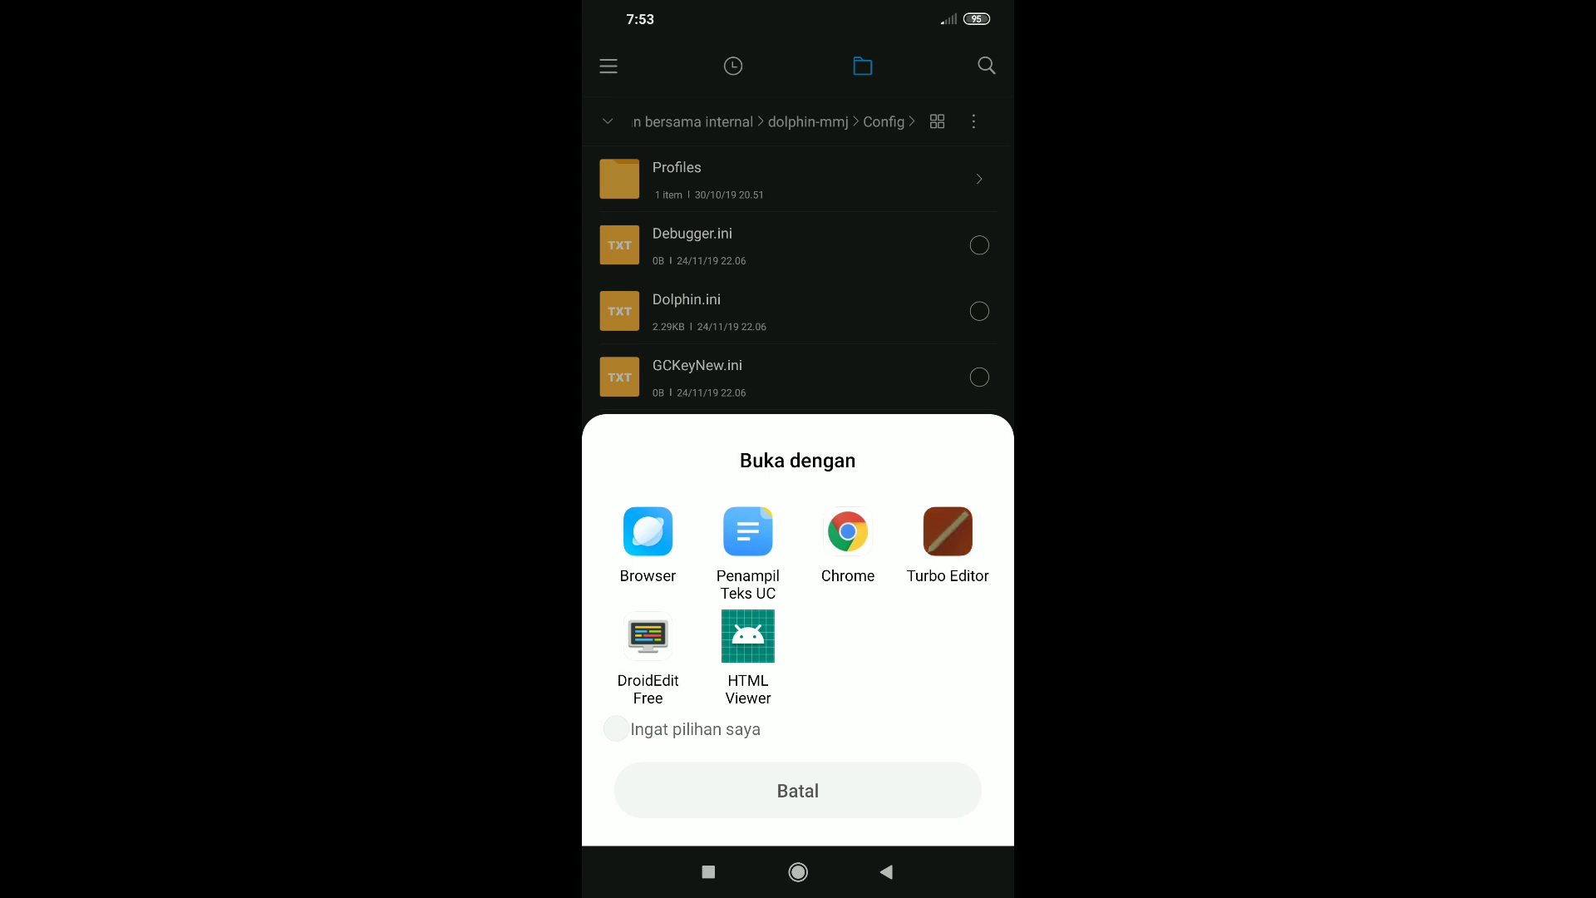
left_click(948, 540)
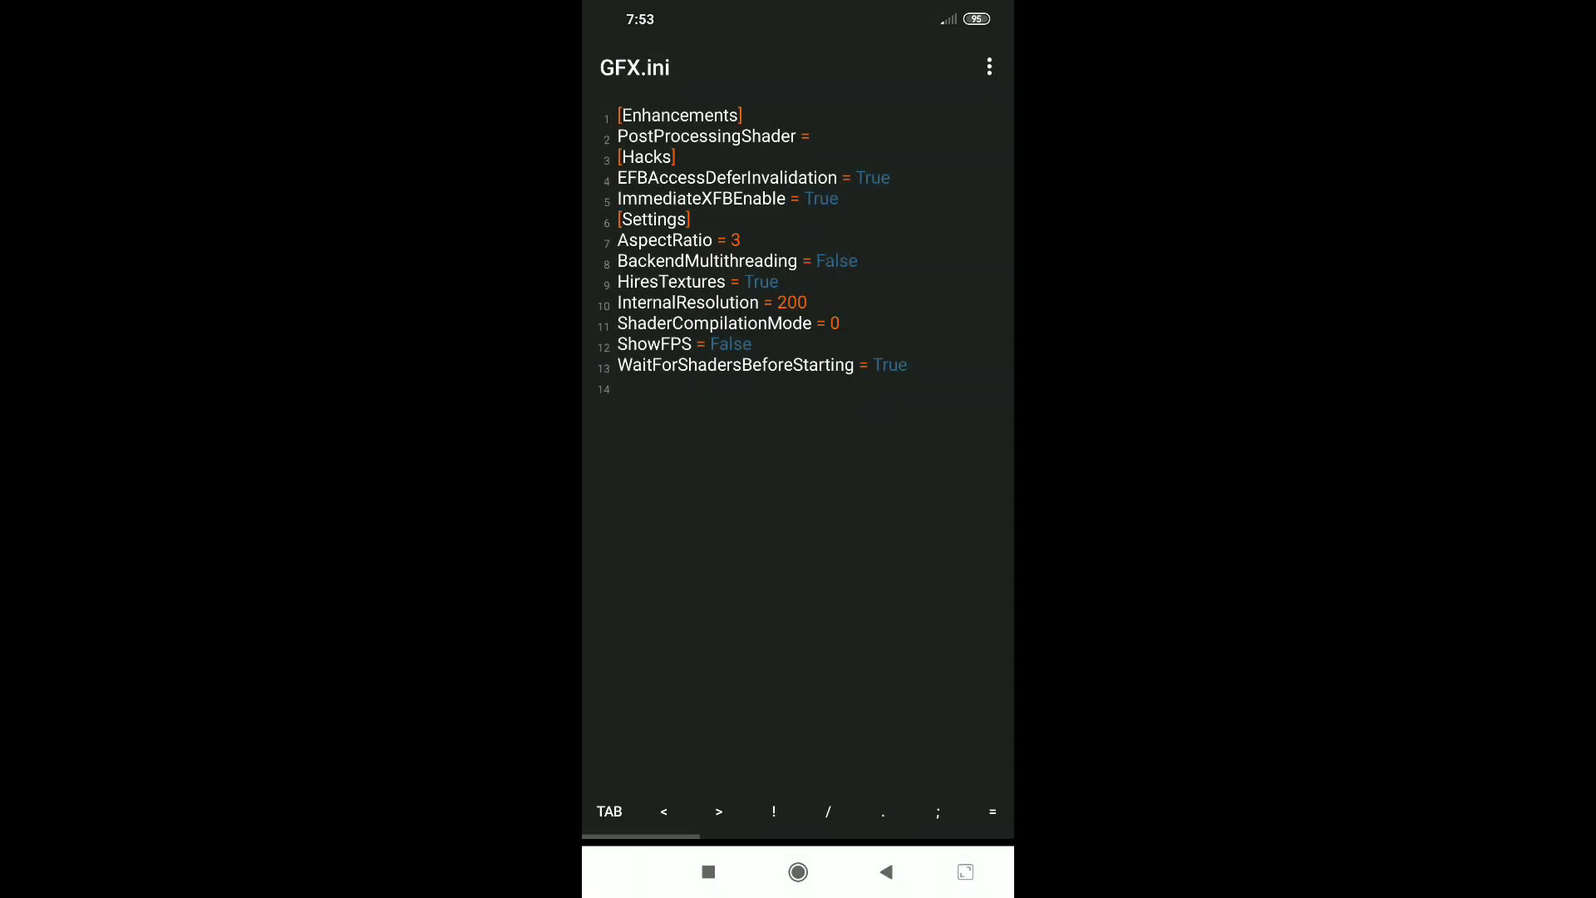
Insert a new line reading DumpTextures between HiresTextures and InternalResolution in the Settings section
left_click(617, 323)
key("Return")
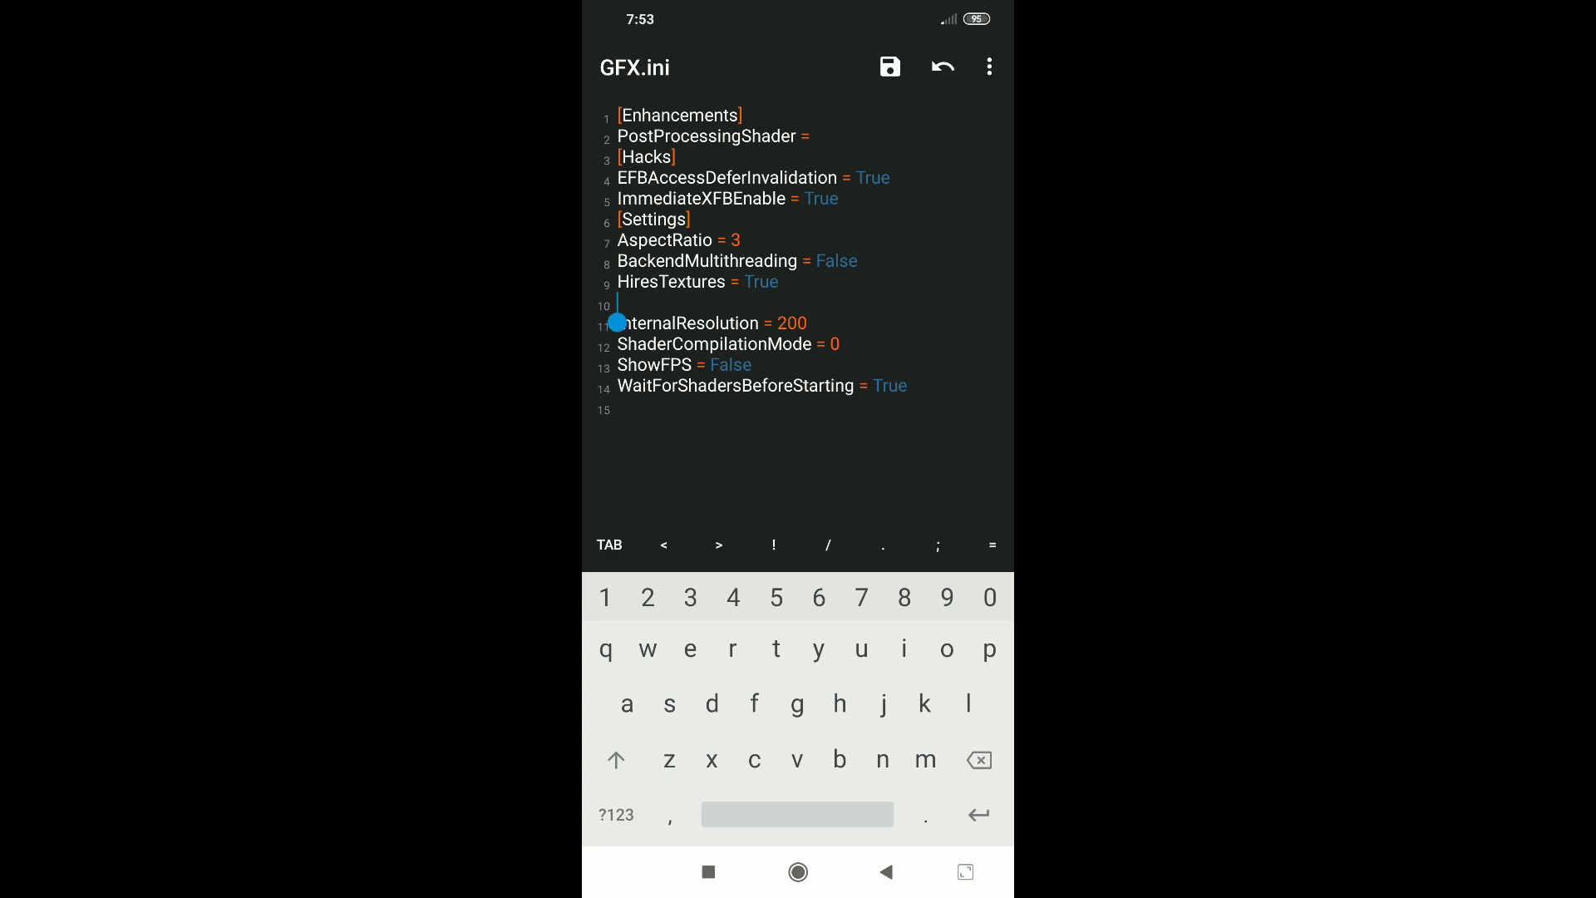
type("Dumpe")
key("BackSpace")
type("e")
key("BackSpace")
type("Textures")
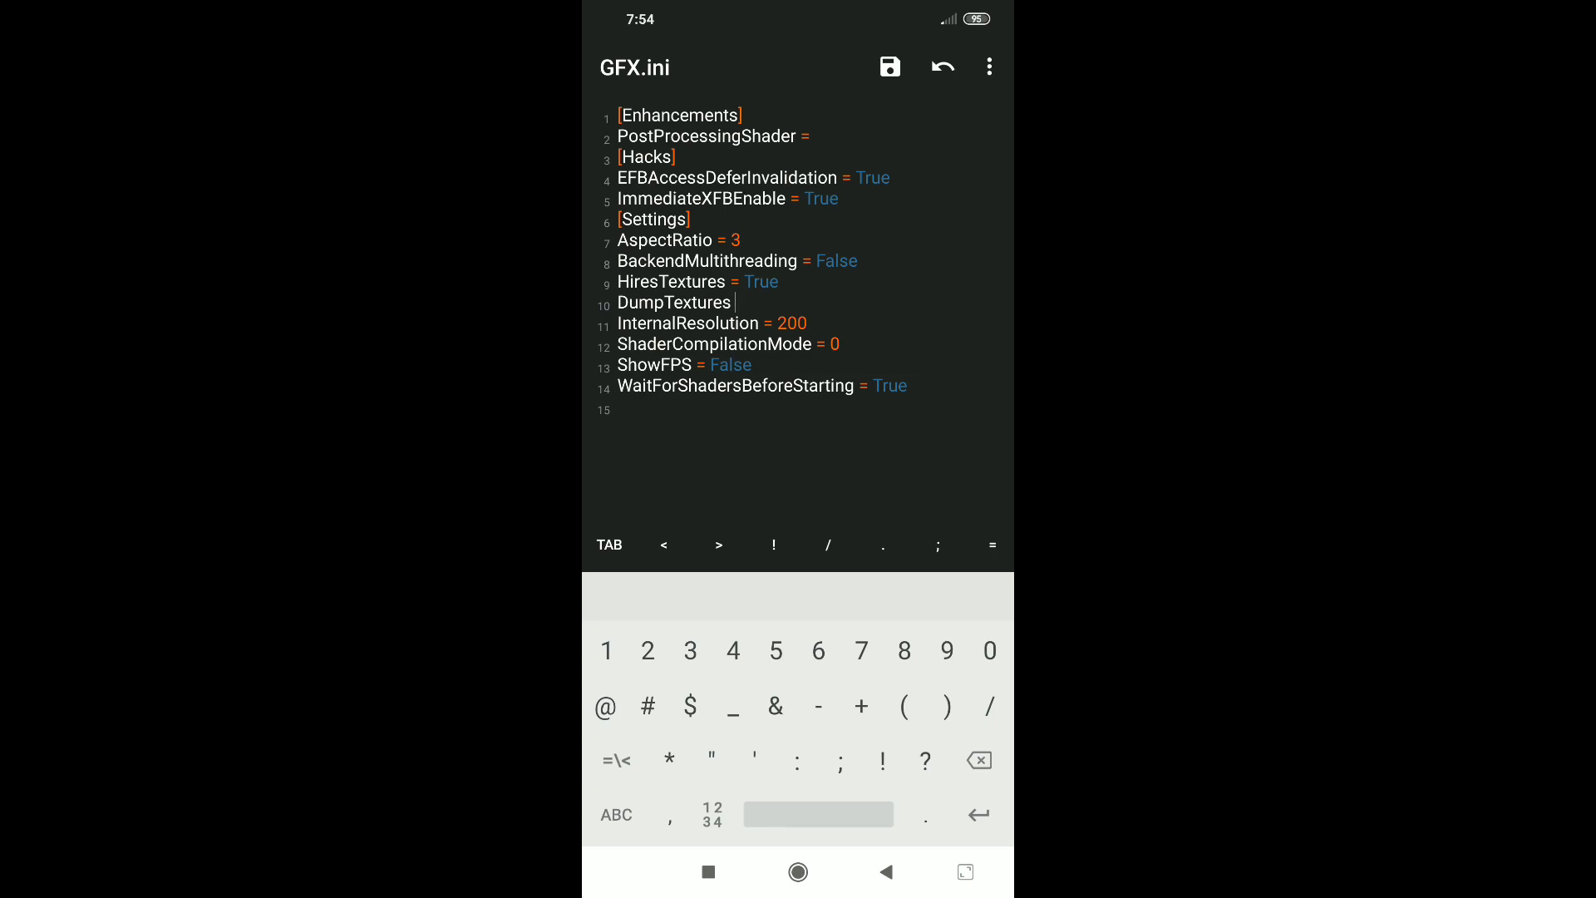
Complete the DumpTextures entry with the value "= True", correcting the spacing and capitalisation
type("= ")
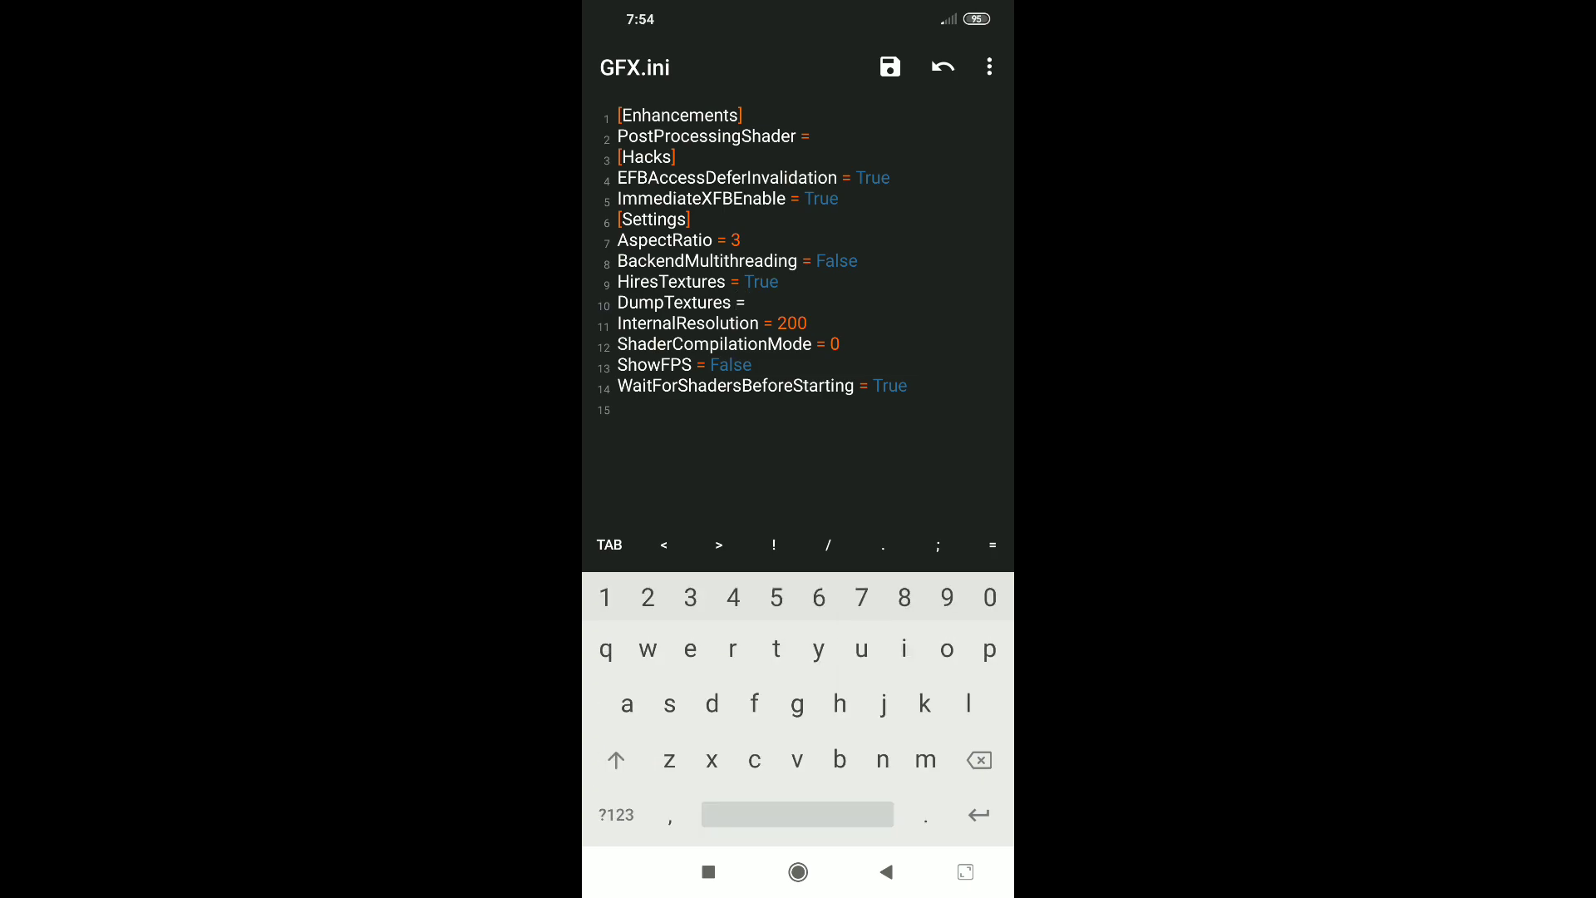
type("t")
key("BackSpace")
type("t")
key("BackSpace")
type("tT")
left_click(745, 304)
left_click_drag(746, 323, 754, 322)
key("BackSpace")
type("rue")
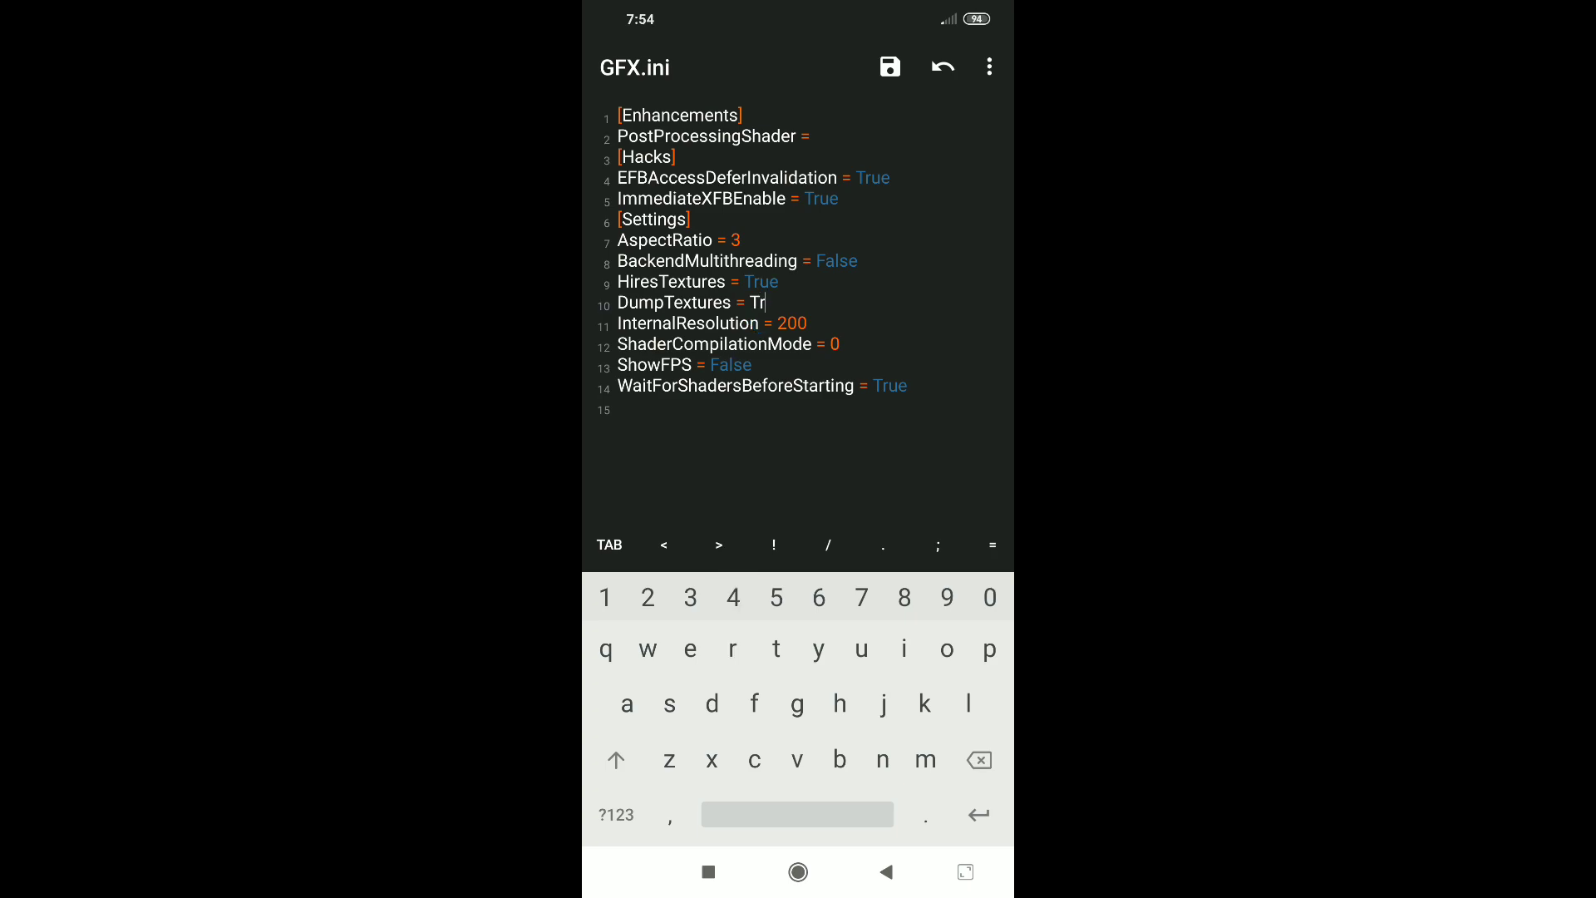